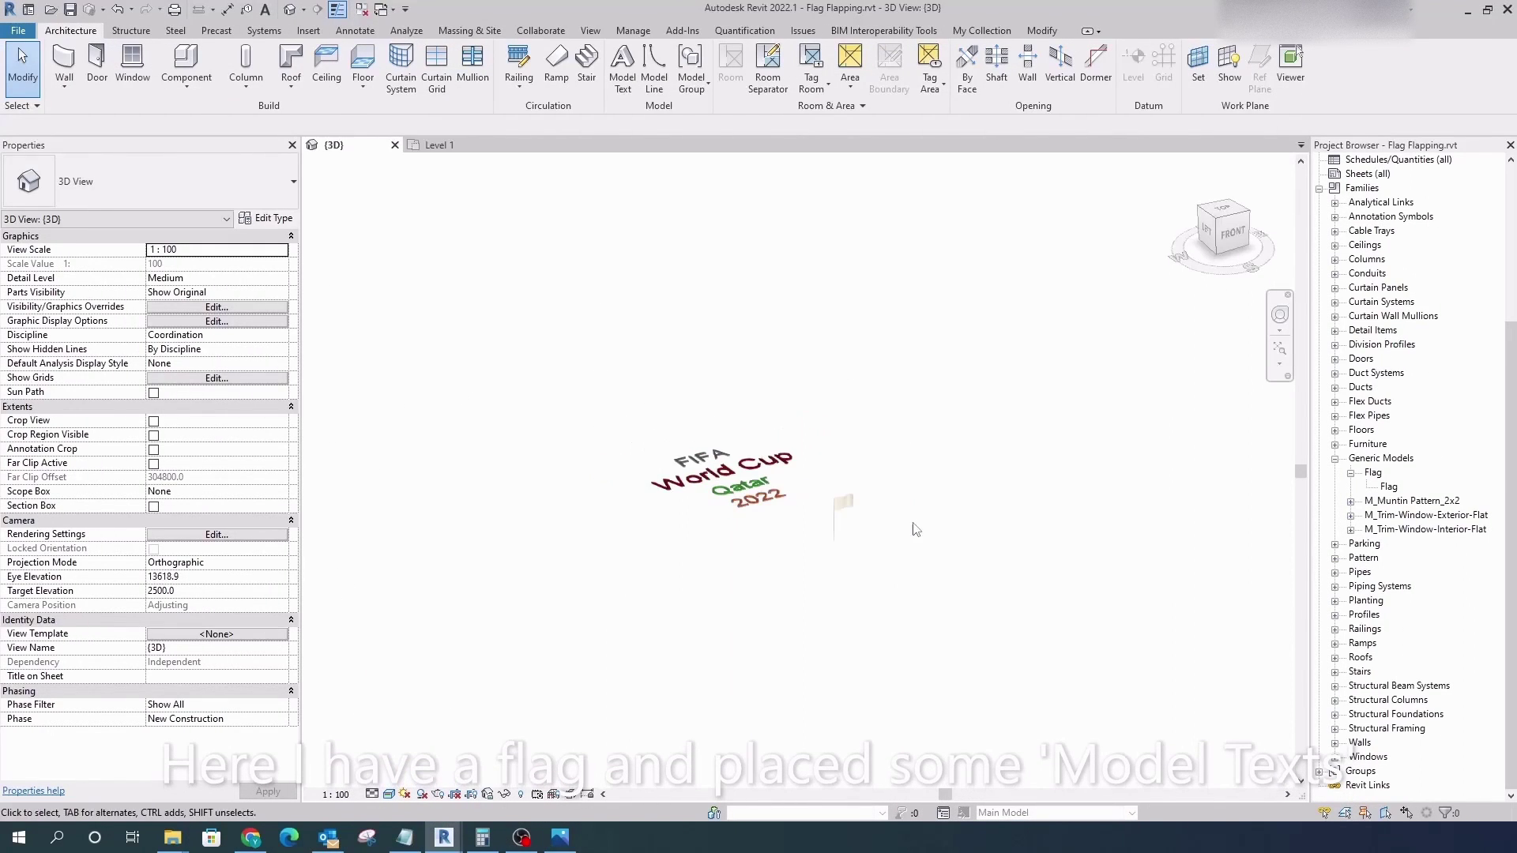
# - Orbit the 3D view and inspect the FIFA and 2022 model texts beside the flag
pyautogui.moveTo(915, 529)
pyautogui.keyDown('shift'); pyautogui.mouseDown(button='middle')
pyautogui.moveTo(751, 603)
pyautogui.moveTo(549, 434)
pyautogui.moveTo(826, 479)
pyautogui.mouseUp(button='middle'); pyautogui.keyUp('shift')
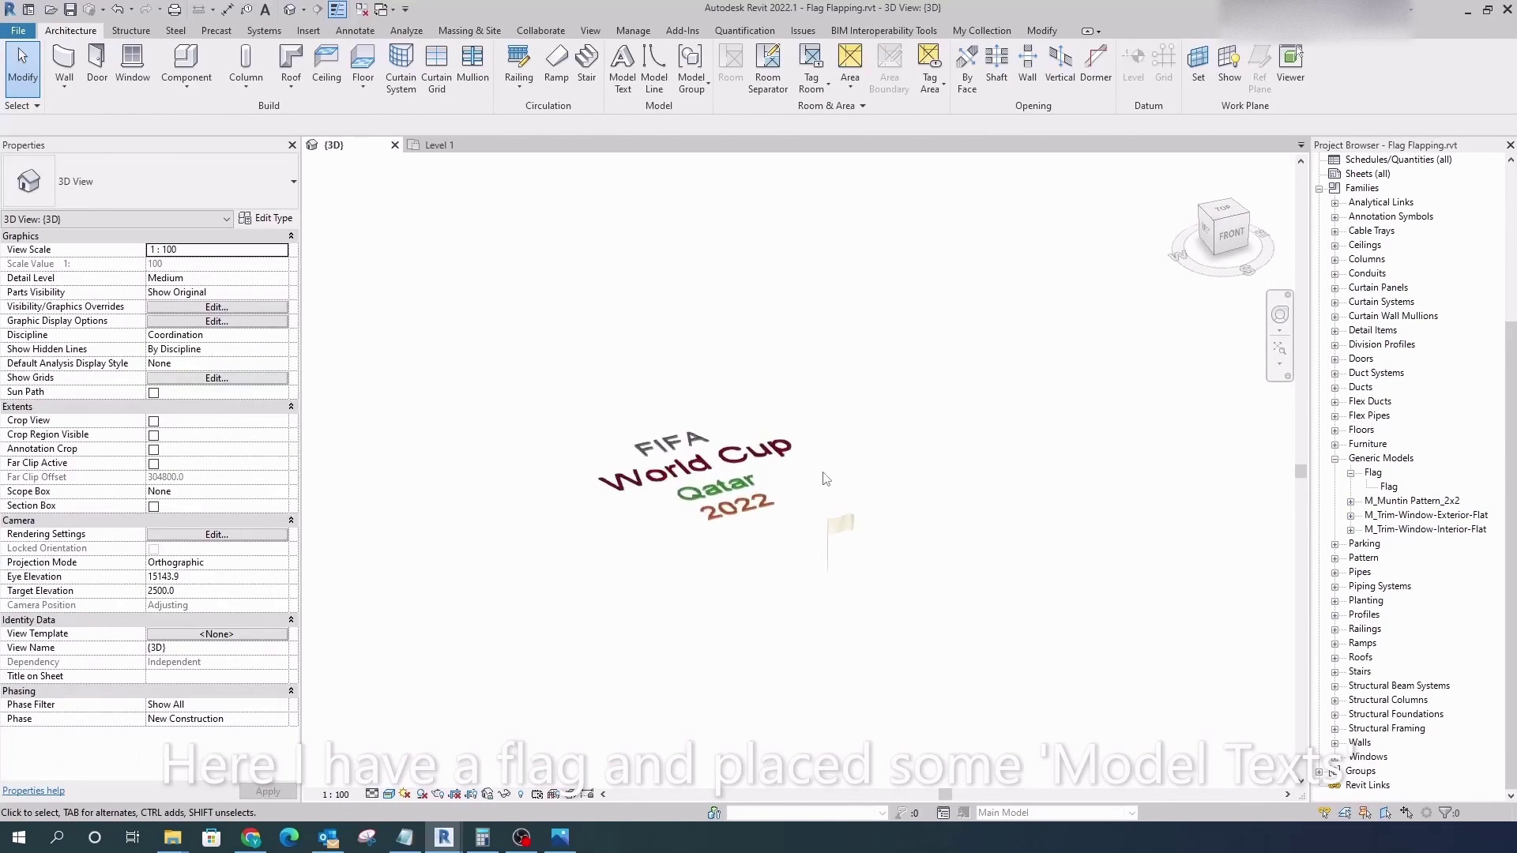
pyautogui.click(844, 570)
pyautogui.scroll(2, 424, 403)
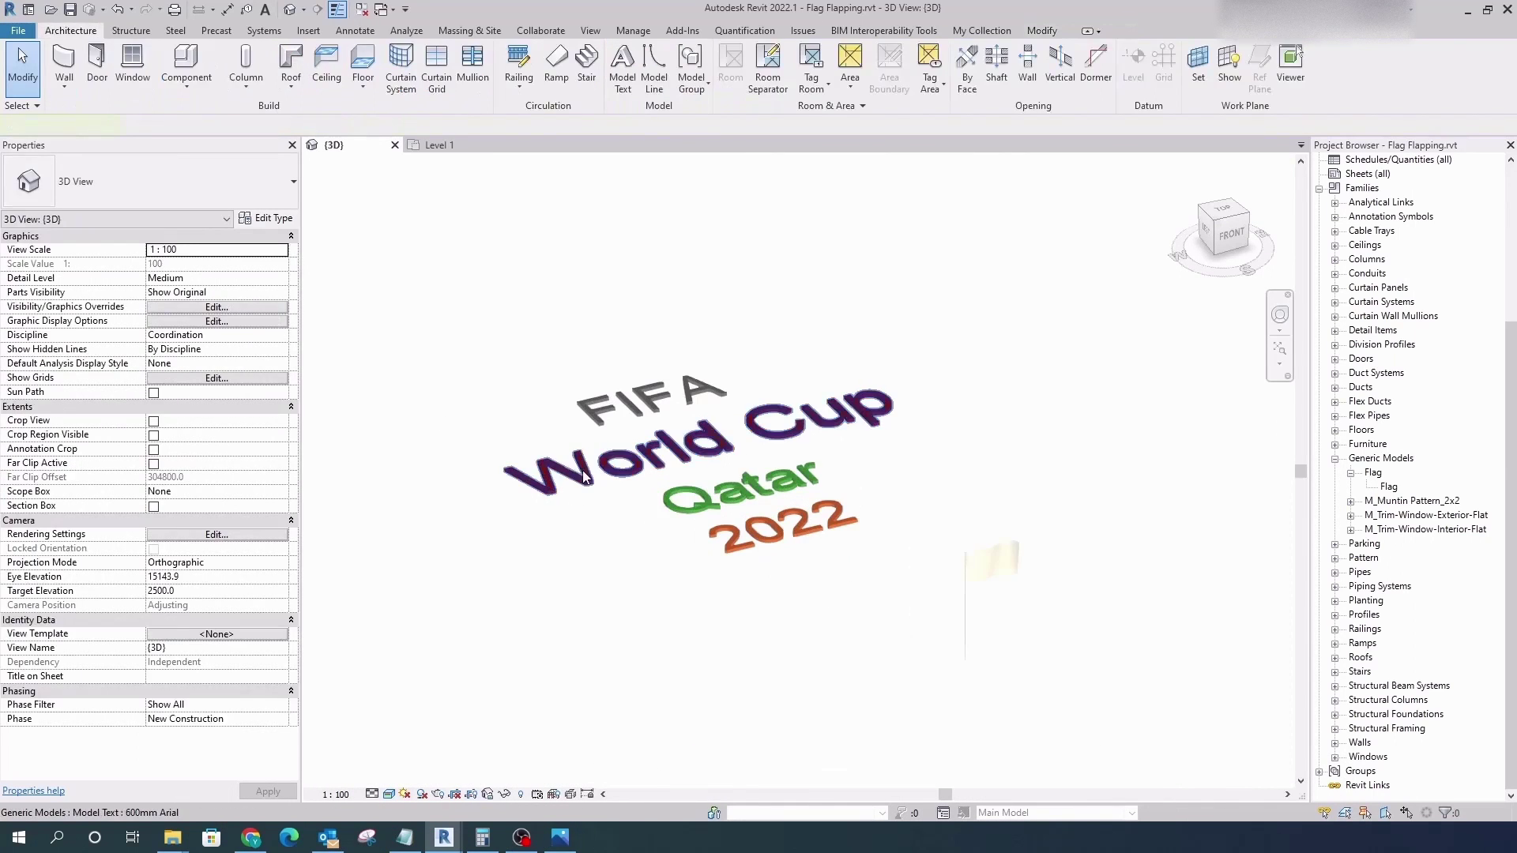
pyautogui.click(605, 402)
pyautogui.click(822, 415)
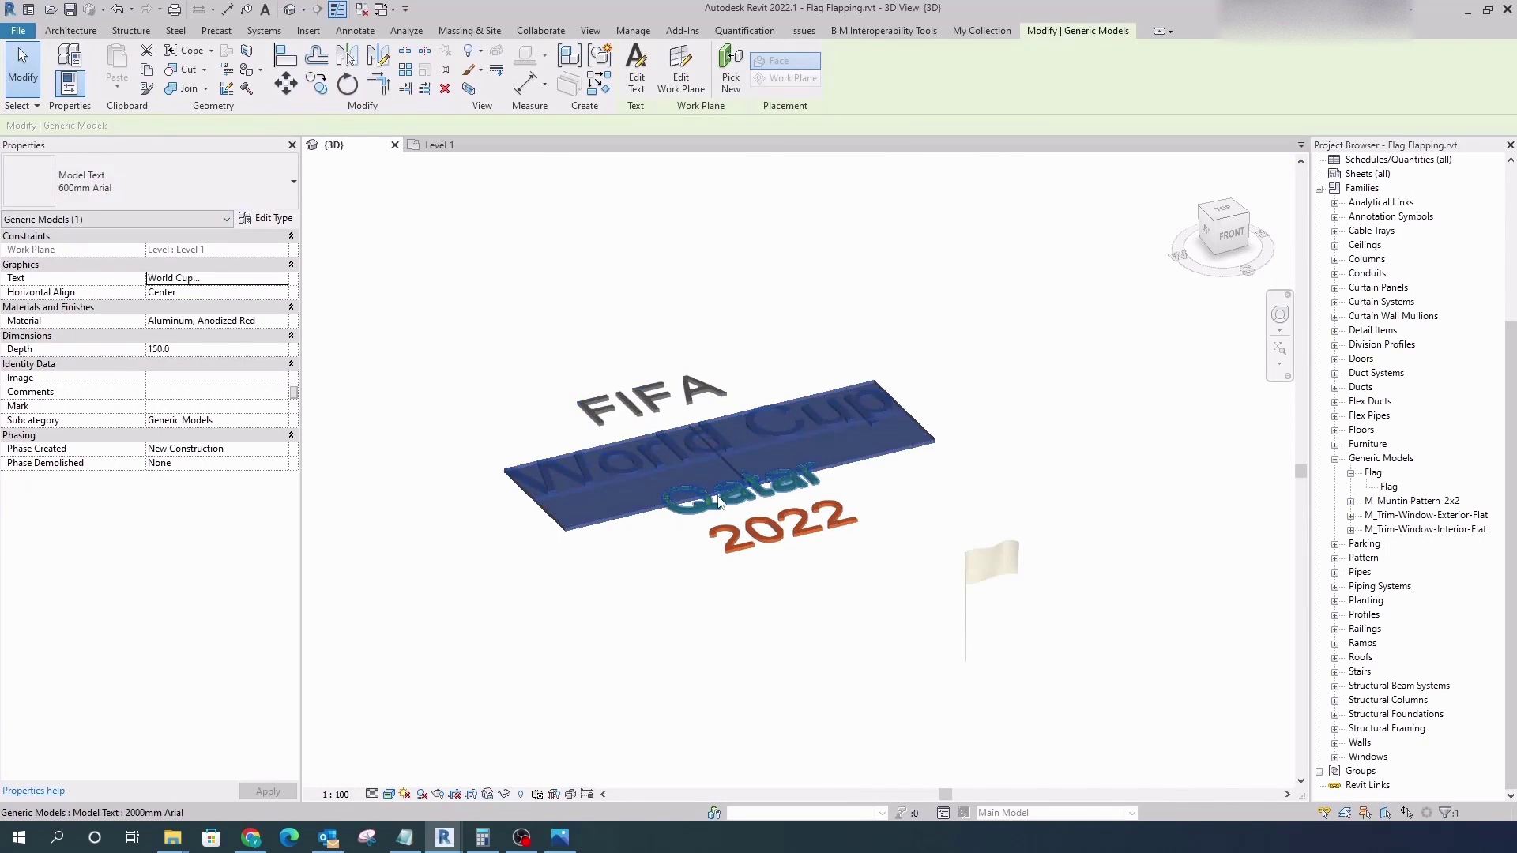
pyautogui.click(782, 527)
# - Select the flag and open its Flag family for editing
pyautogui.click(451, 364)
pyautogui.scroll(-2, 501, 566)
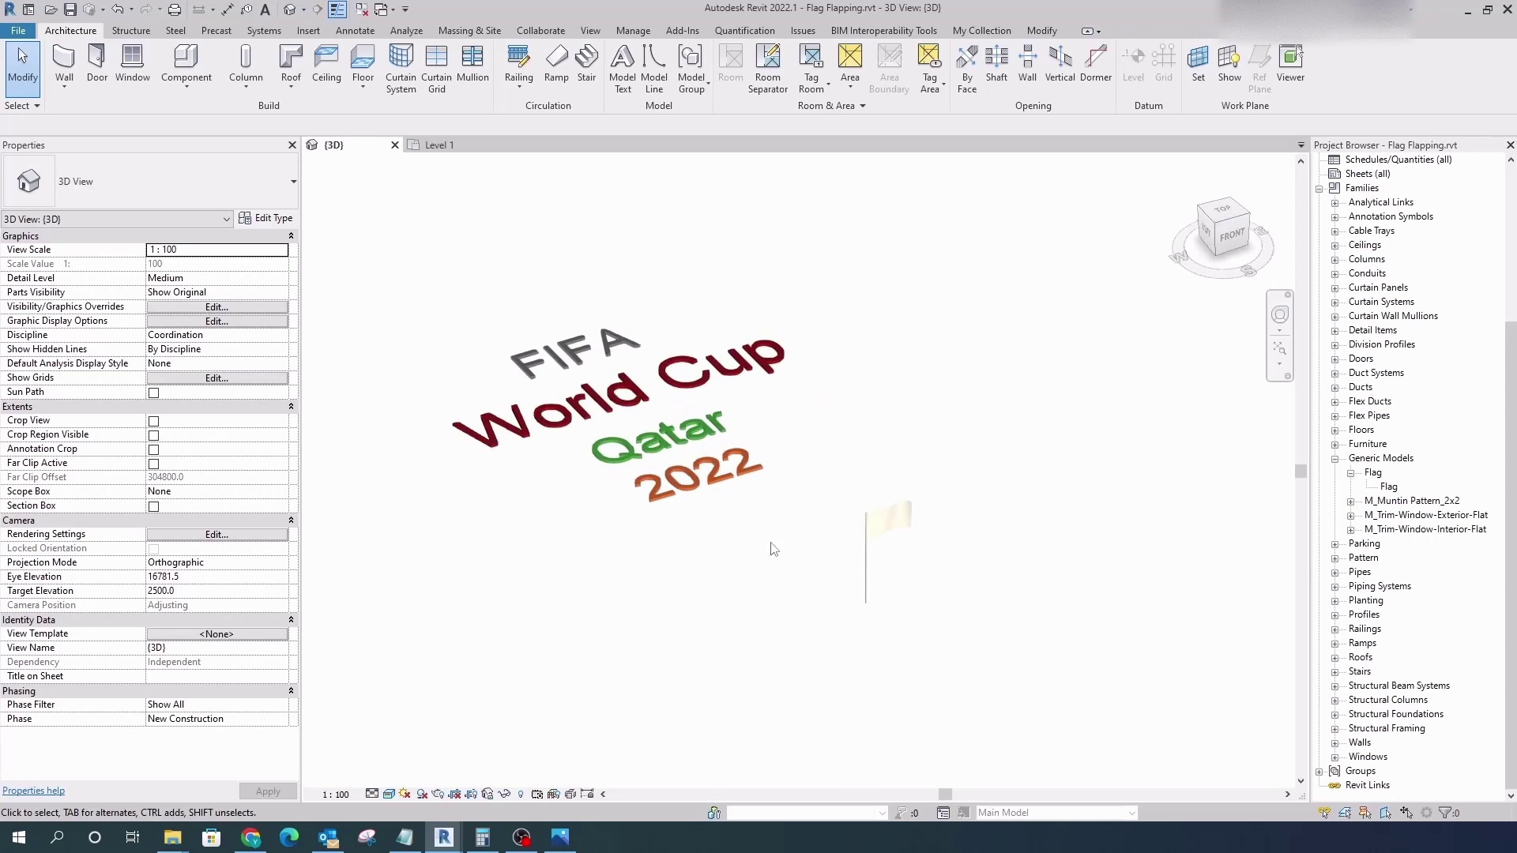
pyautogui.click(861, 544)
pyautogui.click(637, 79)
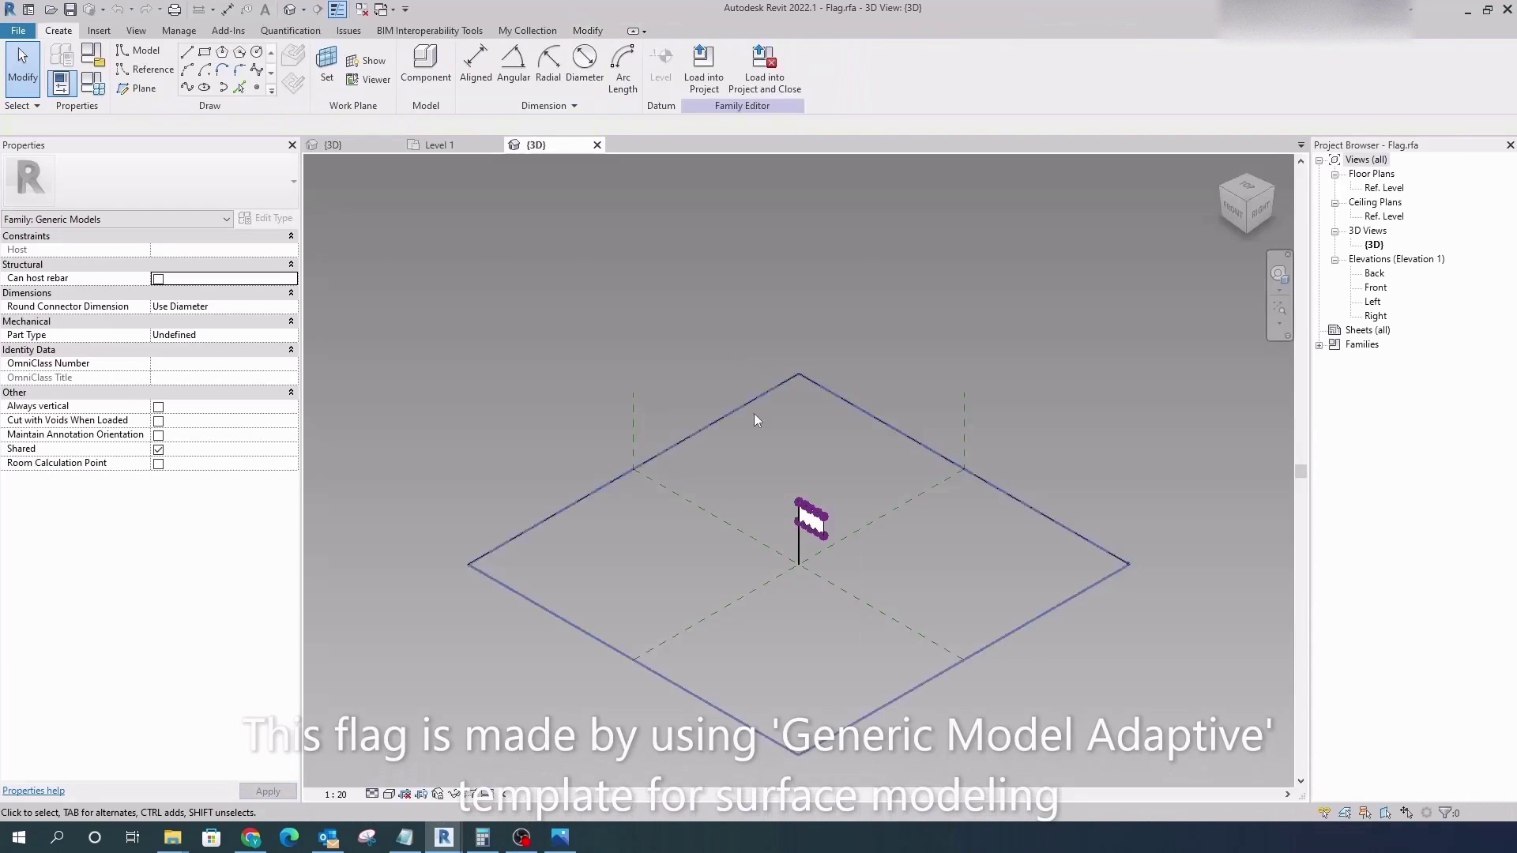
pyautogui.scroll(3, 754, 414)
pyautogui.moveTo(833, 561)
pyautogui.keyDown('shift'); pyautogui.mouseDown(button='middle')
pyautogui.moveTo(936, 543)
pyautogui.moveTo(742, 542)
pyautogui.moveTo(843, 521)
pyautogui.mouseUp(button='middle'); pyautogui.keyUp('shift')
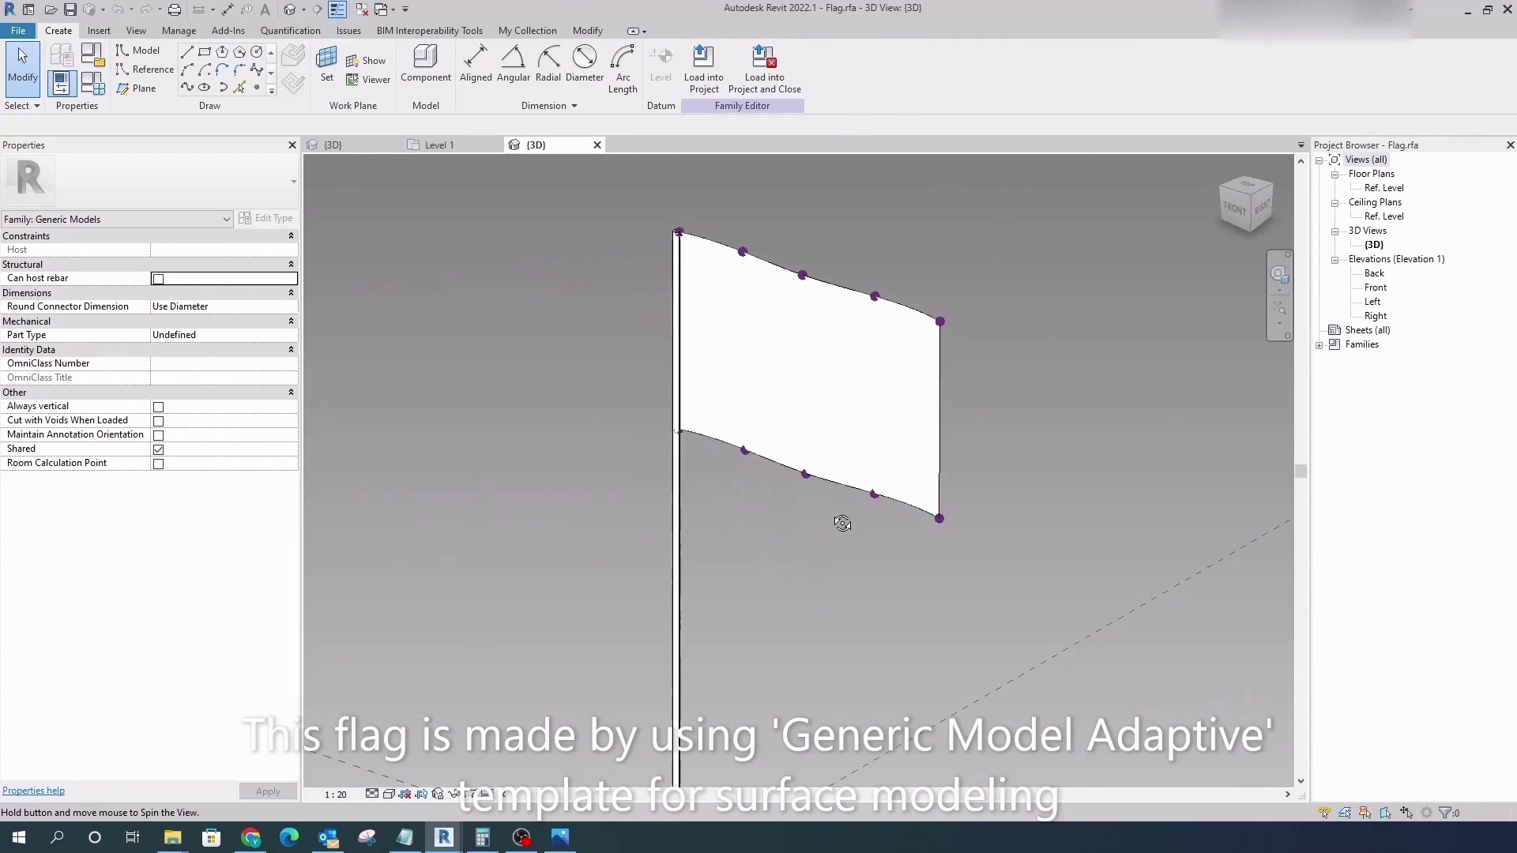
pyautogui.scroll(2, 790, 443)
pyautogui.click(93, 82)
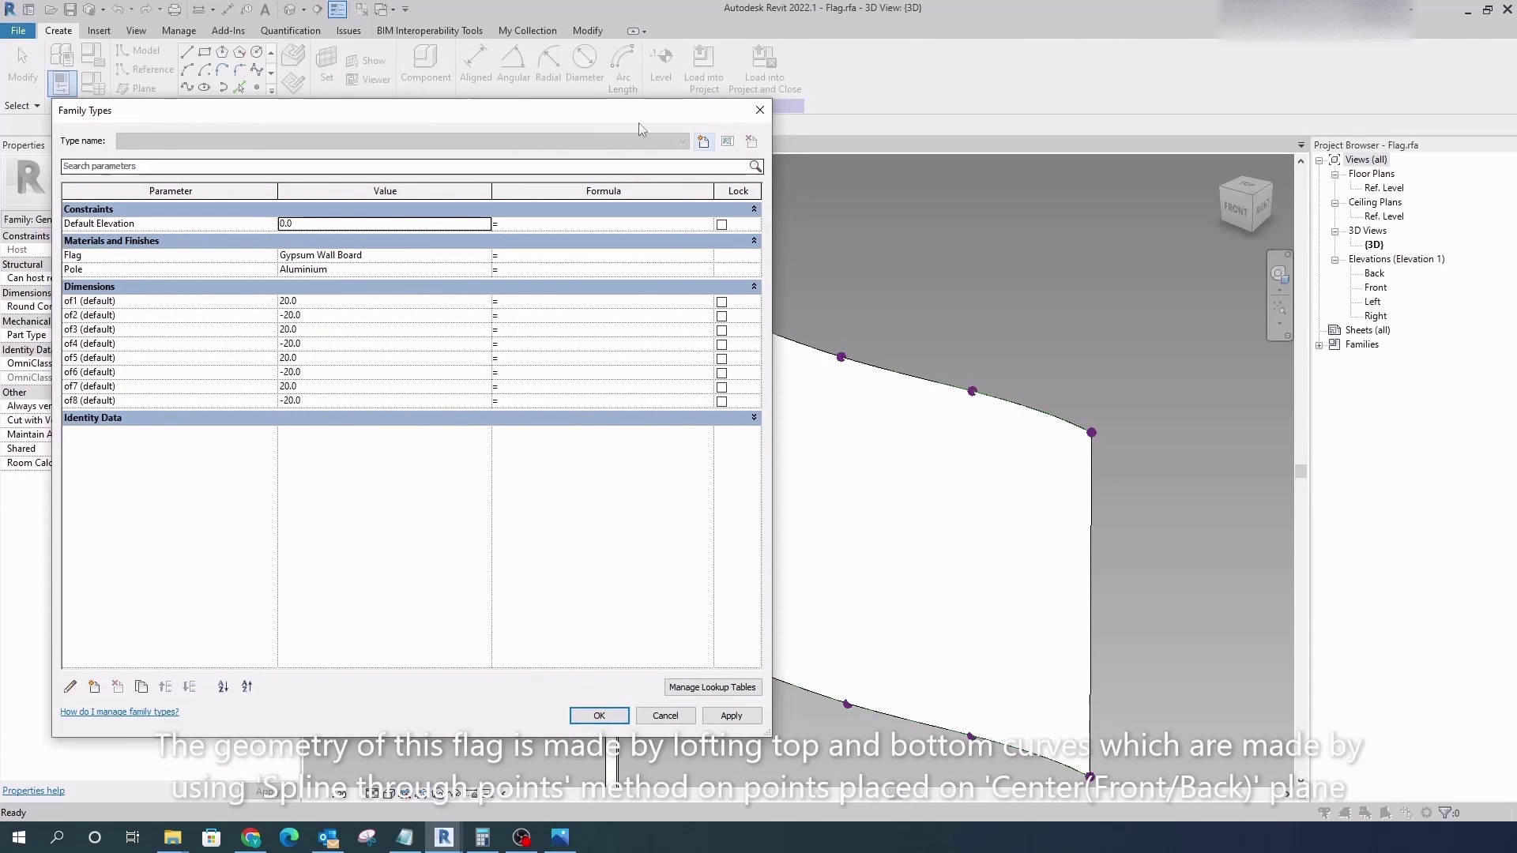
pyautogui.click(761, 110)
pyautogui.click(772, 433)
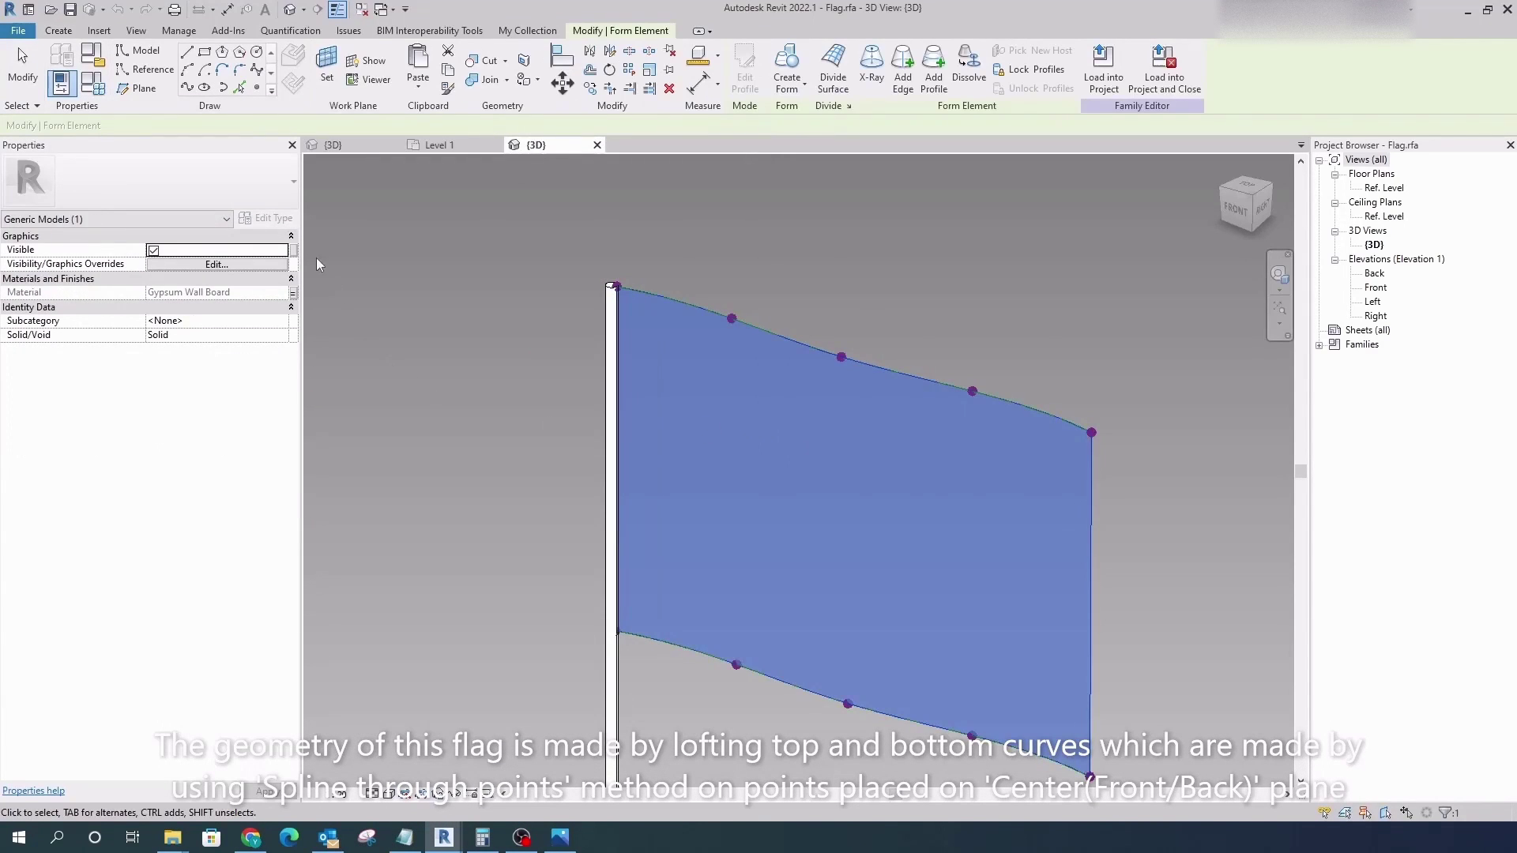
pyautogui.click(293, 293)
pyautogui.click(586, 566)
pyautogui.click(612, 632)
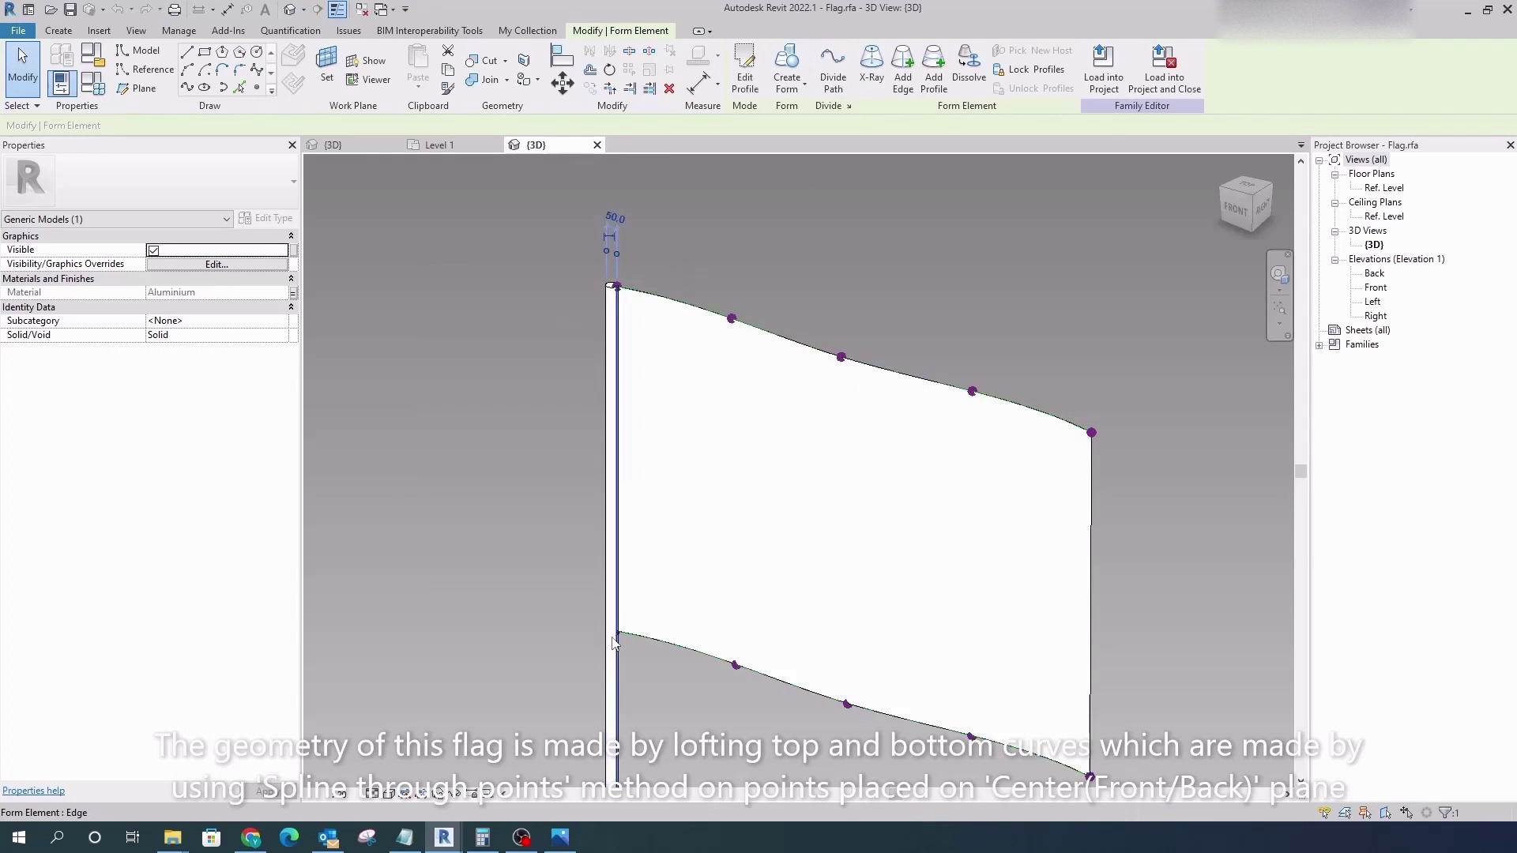
pyautogui.click(294, 292)
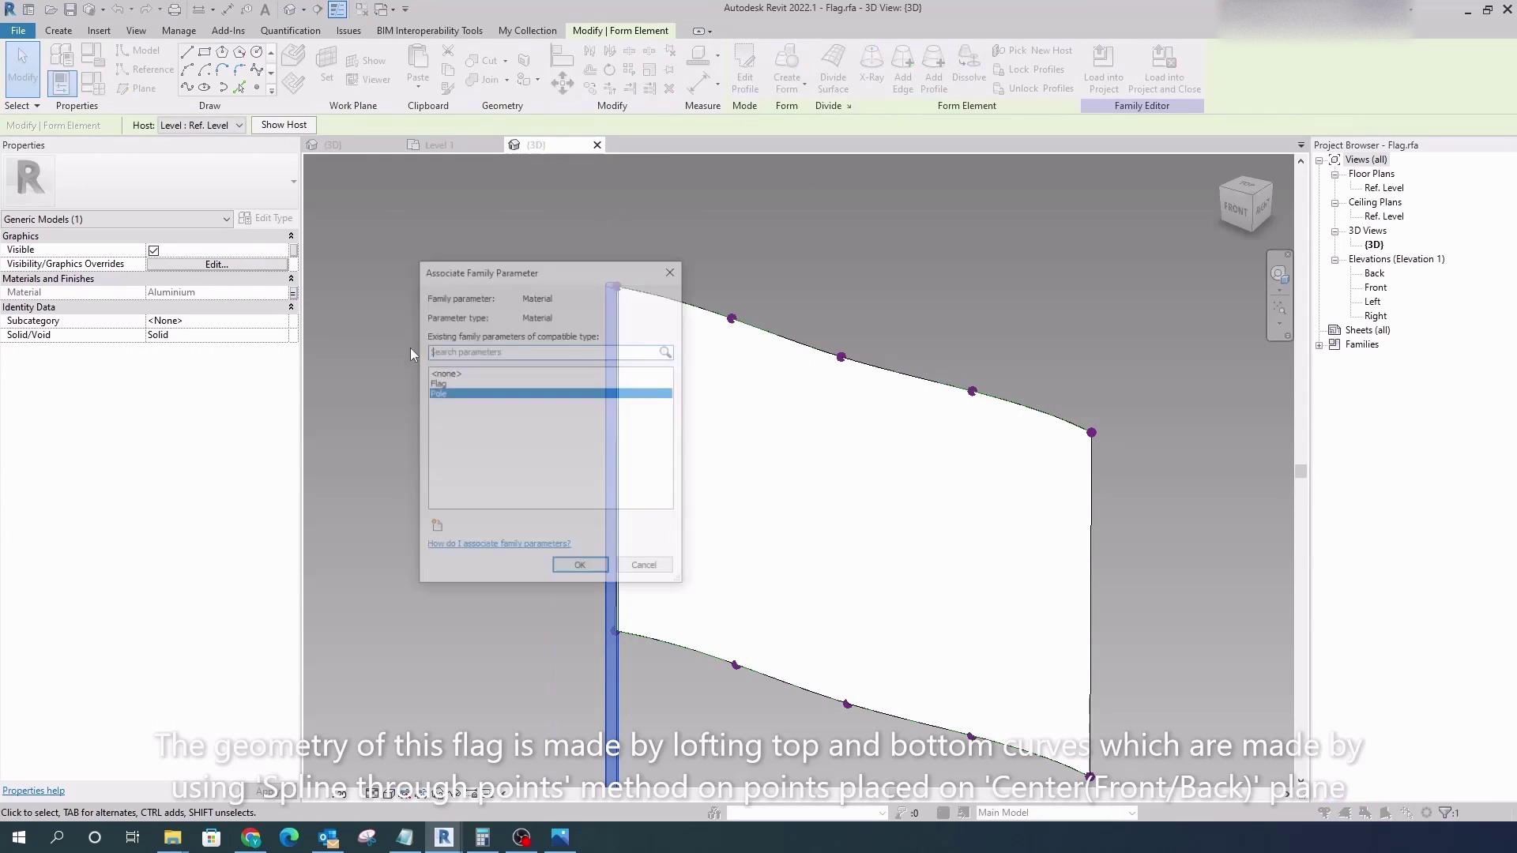
pyautogui.click(583, 562)
pyautogui.click(667, 254)
pyautogui.scroll(2, 667, 254)
# - Link each top-edge reference point's Offset to its parameter, e.g. of2 for the middle point
pyautogui.click(533, 303)
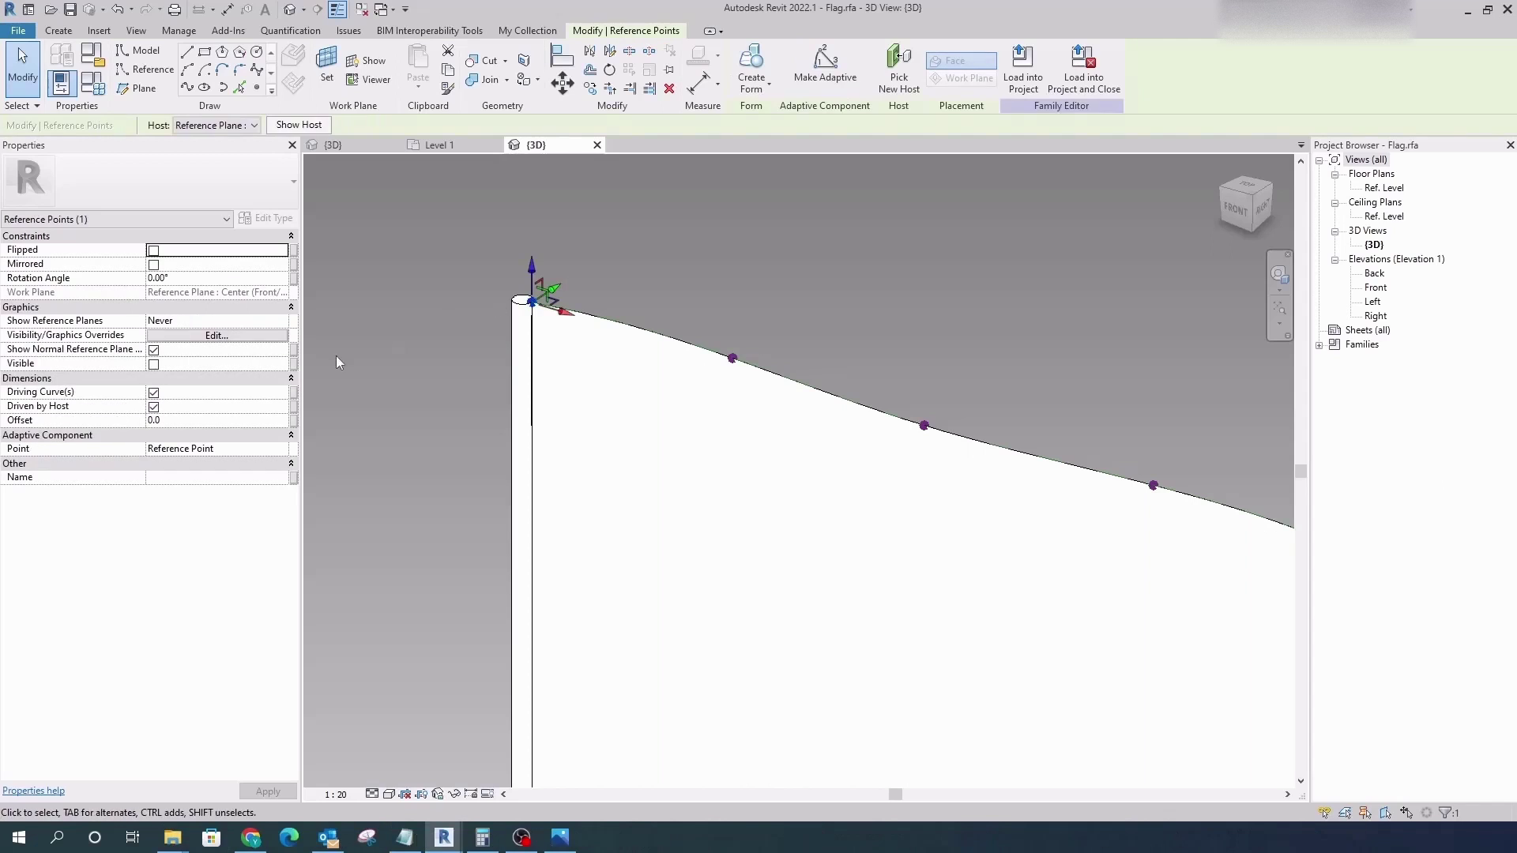
pyautogui.press('Escape')
pyautogui.click(732, 358)
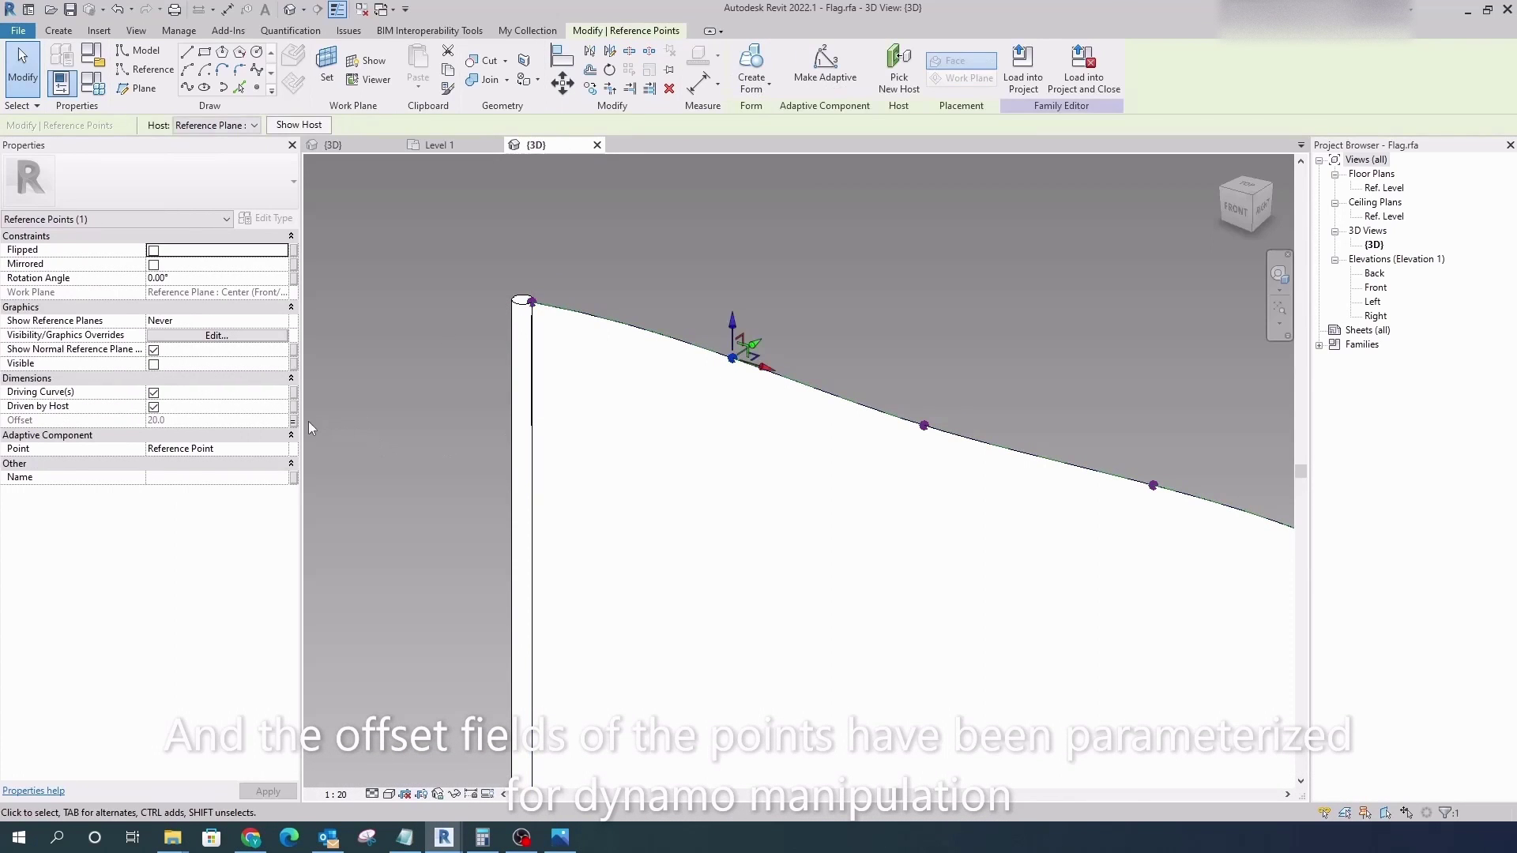
pyautogui.click(294, 419)
pyautogui.click(583, 568)
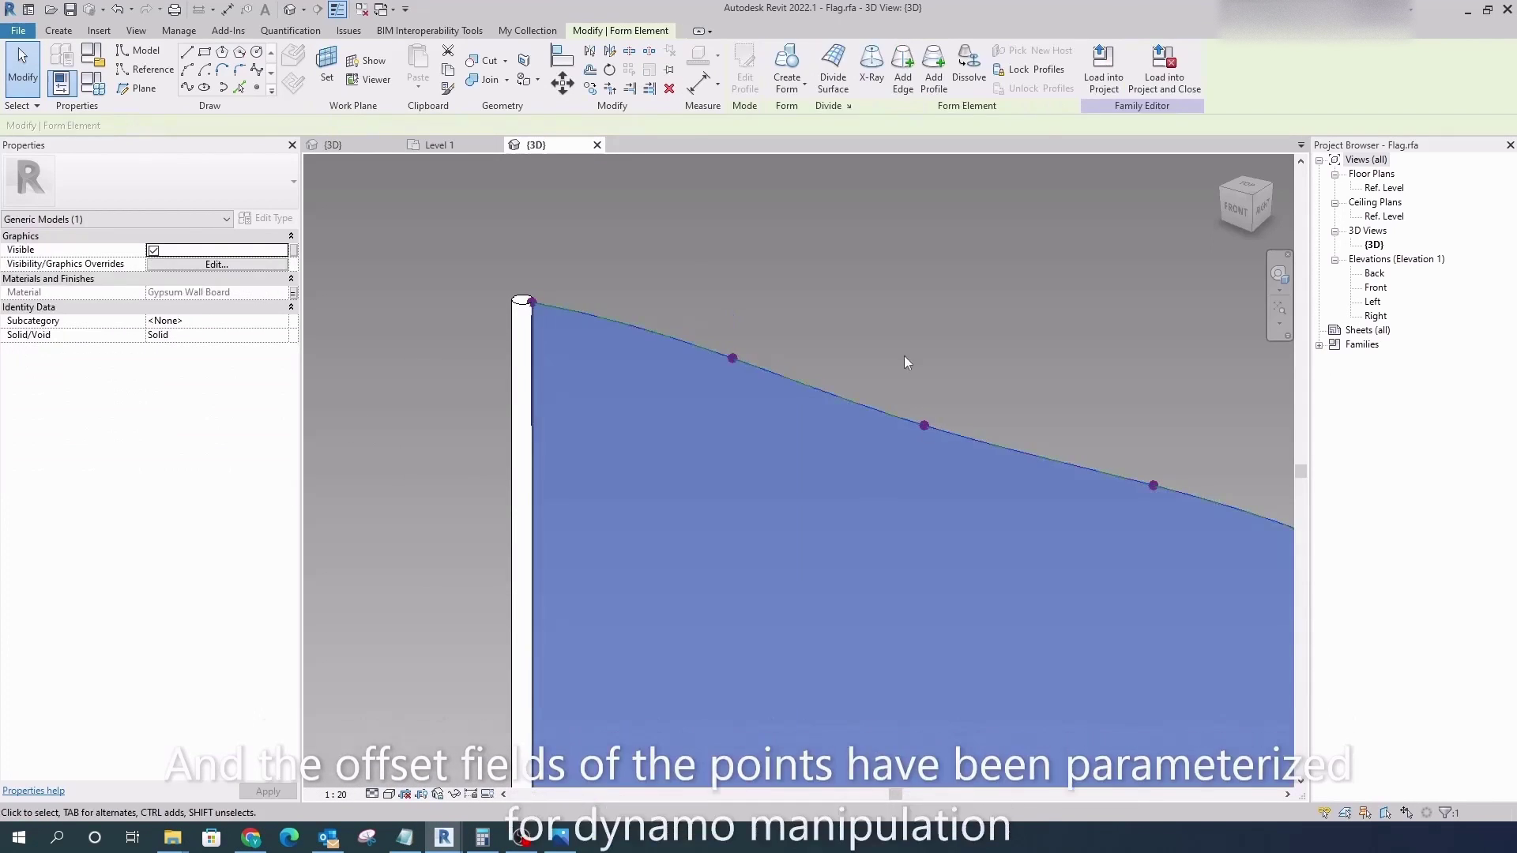
pyautogui.click(924, 425)
pyautogui.click(294, 420)
pyautogui.click(441, 404)
pyautogui.press('Return')
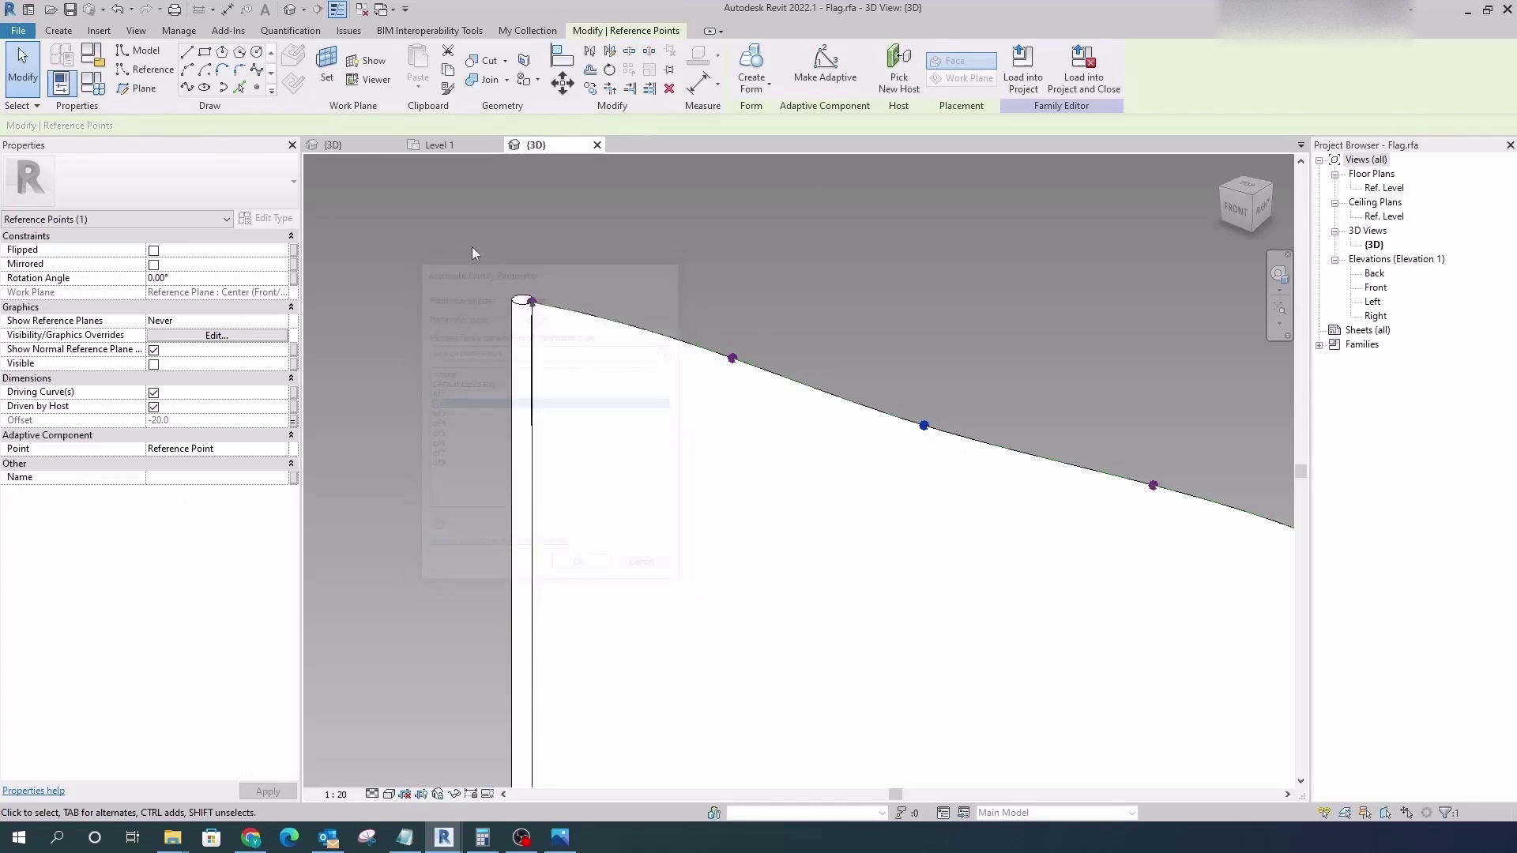
pyautogui.click(294, 420)
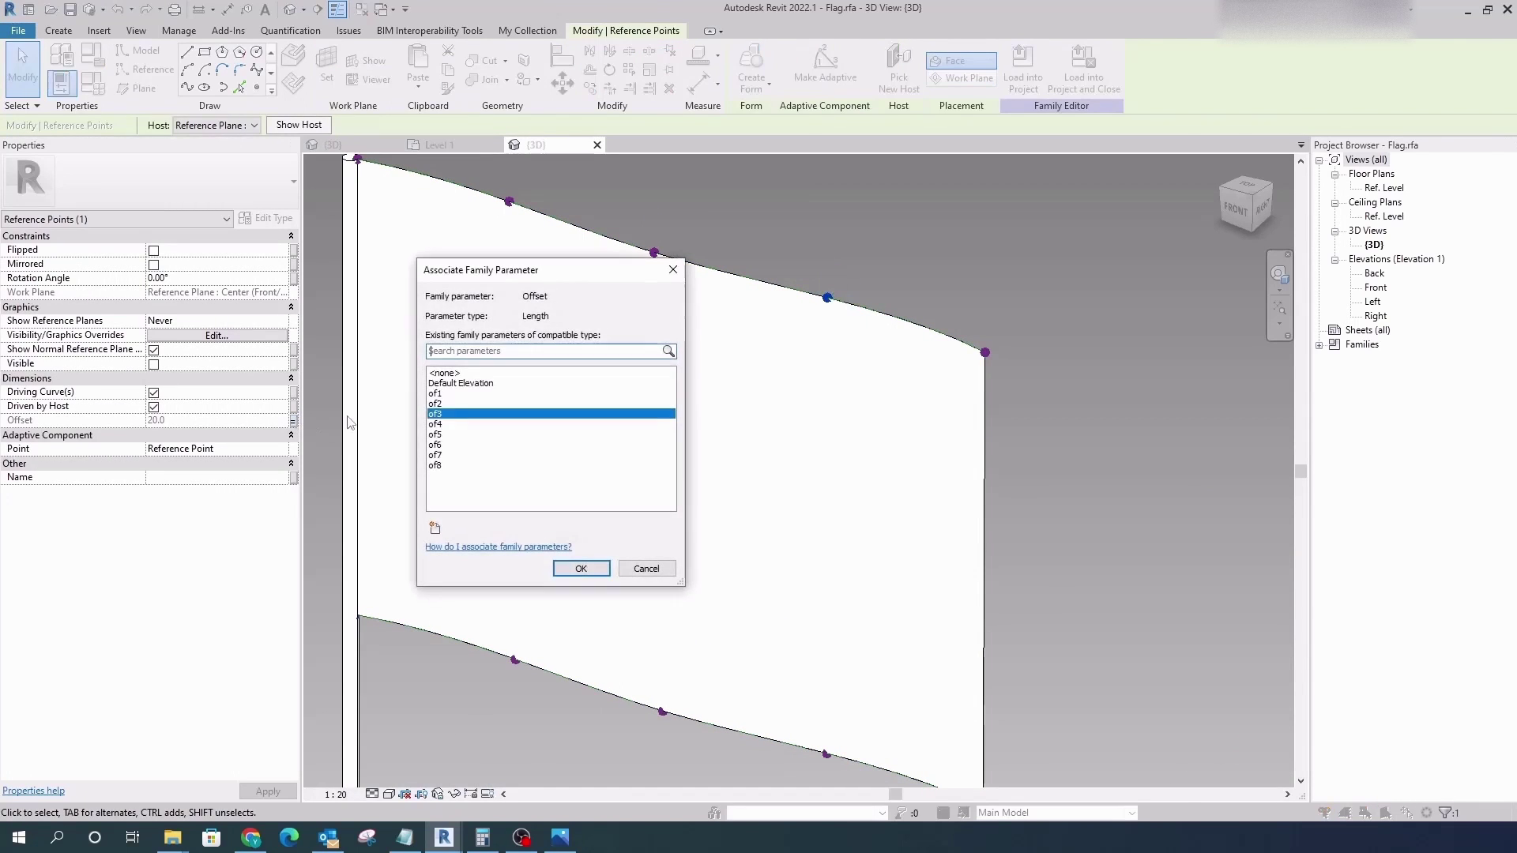
pyautogui.click(553, 427)
pyautogui.click(582, 566)
pyautogui.click(986, 353)
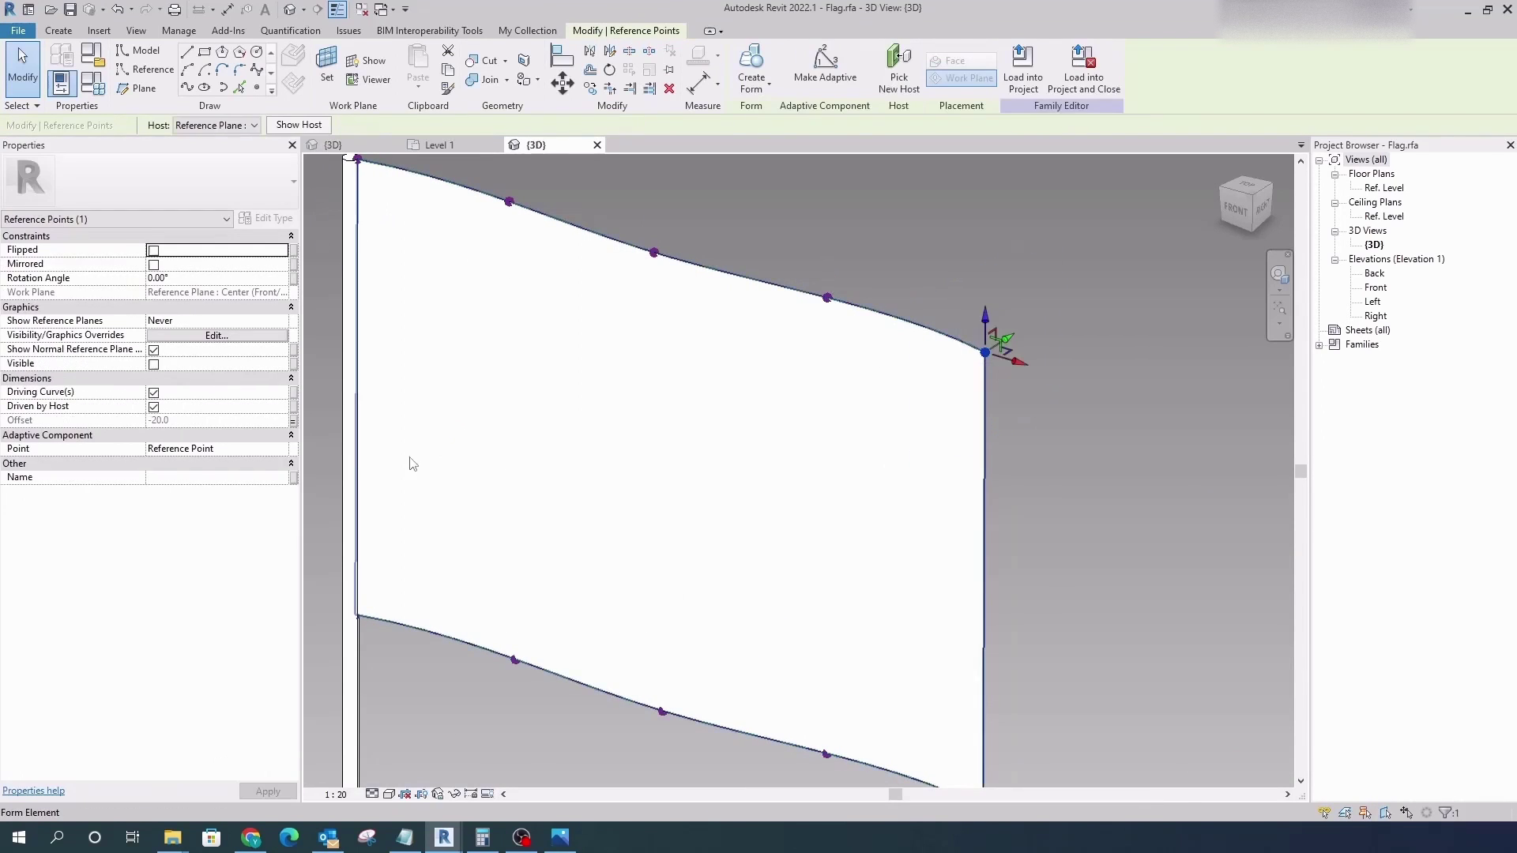
pyautogui.click(294, 420)
pyautogui.click(581, 566)
# - Link the four bottom-edge points' Offsets to their of parameters, then clear the selection
pyautogui.click(515, 660)
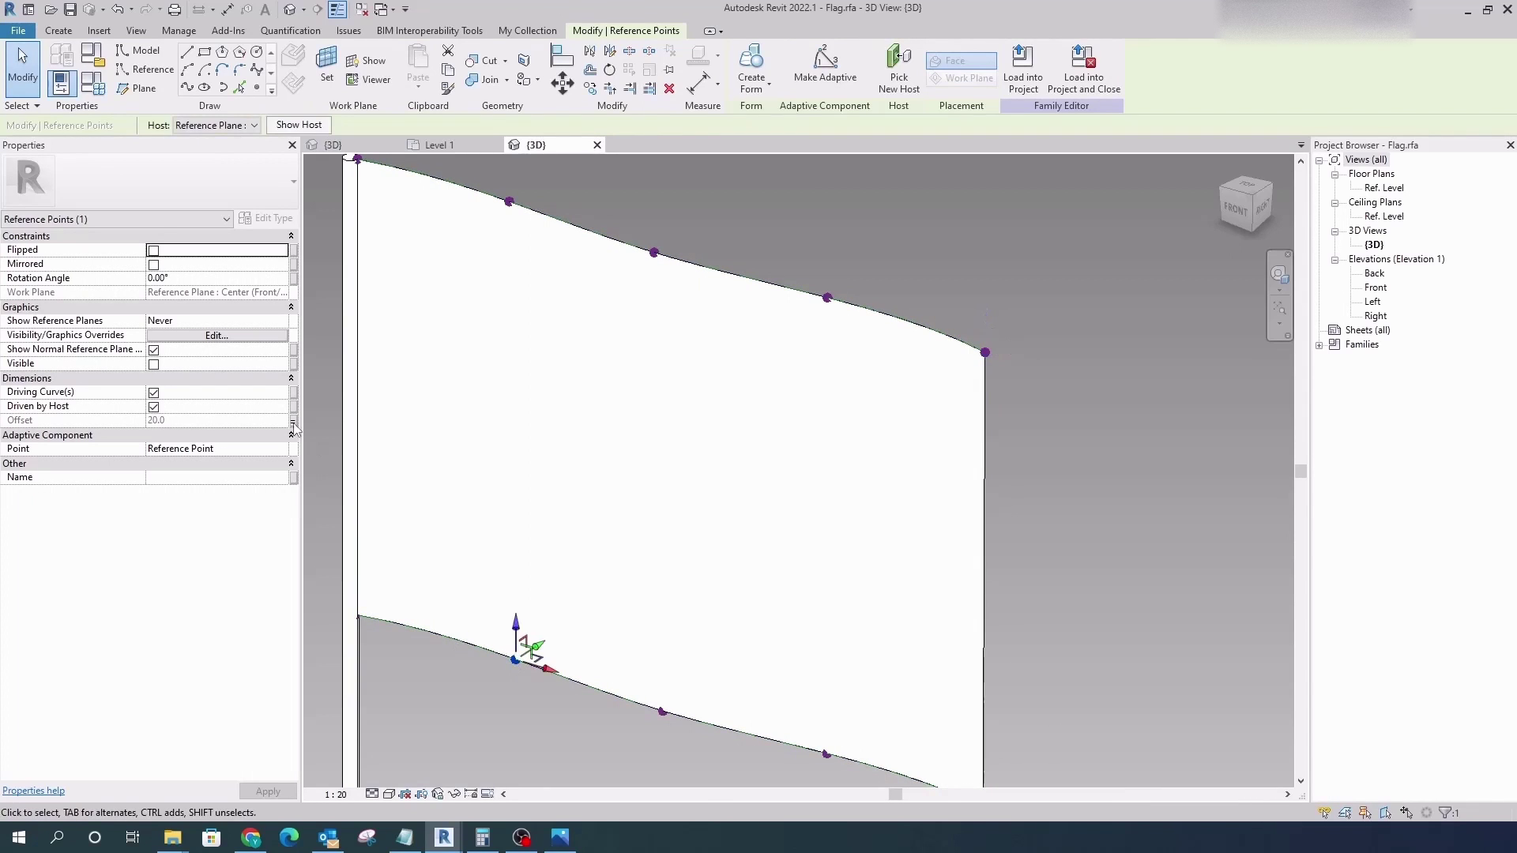
pyautogui.click(294, 420)
pyautogui.click(582, 566)
pyautogui.click(663, 711)
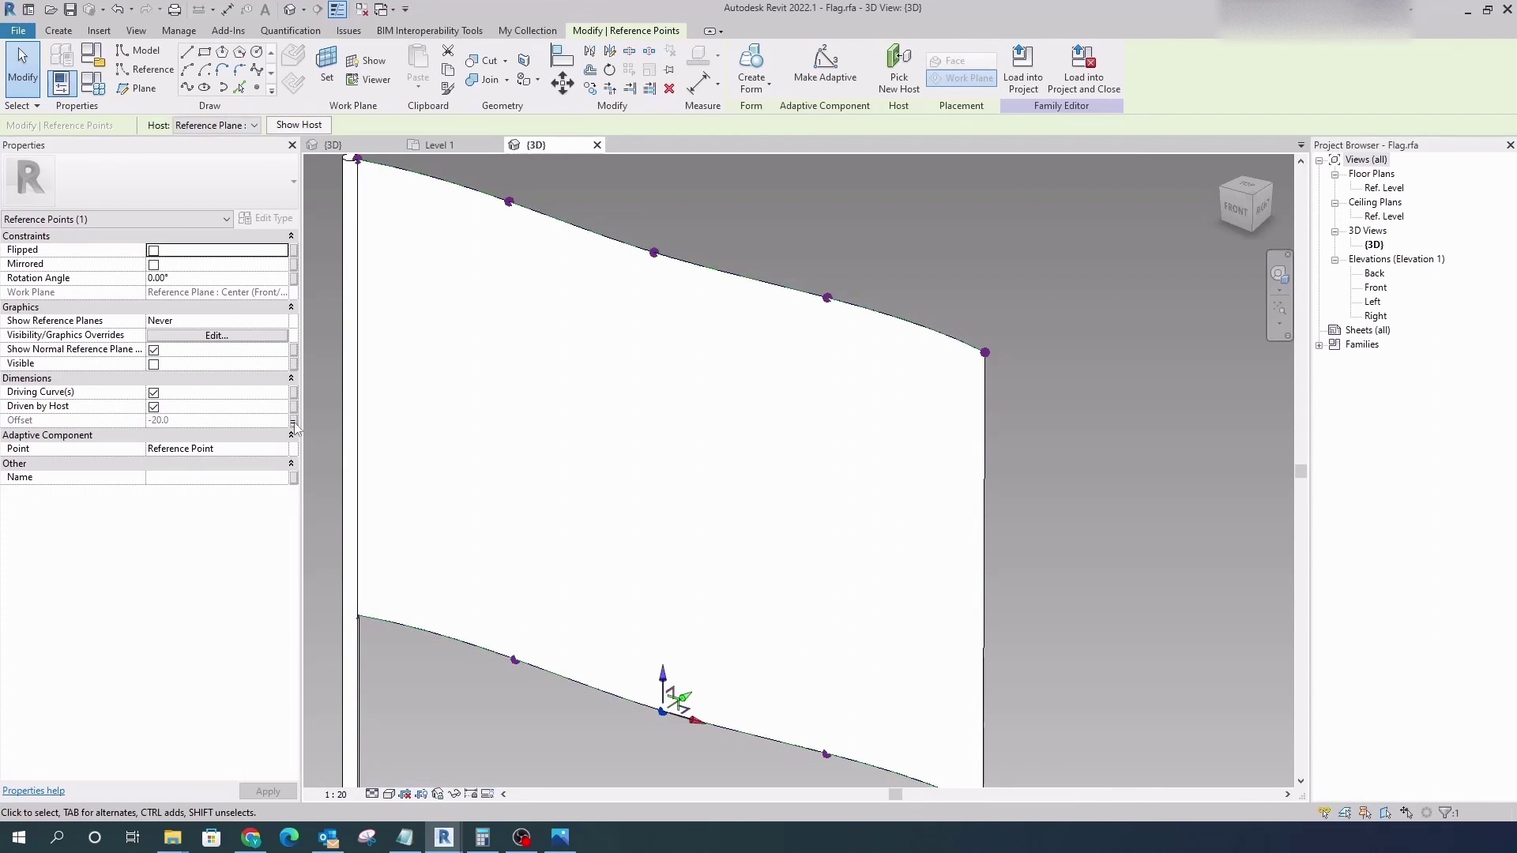
pyautogui.click(294, 420)
pyautogui.click(583, 566)
pyautogui.click(828, 608)
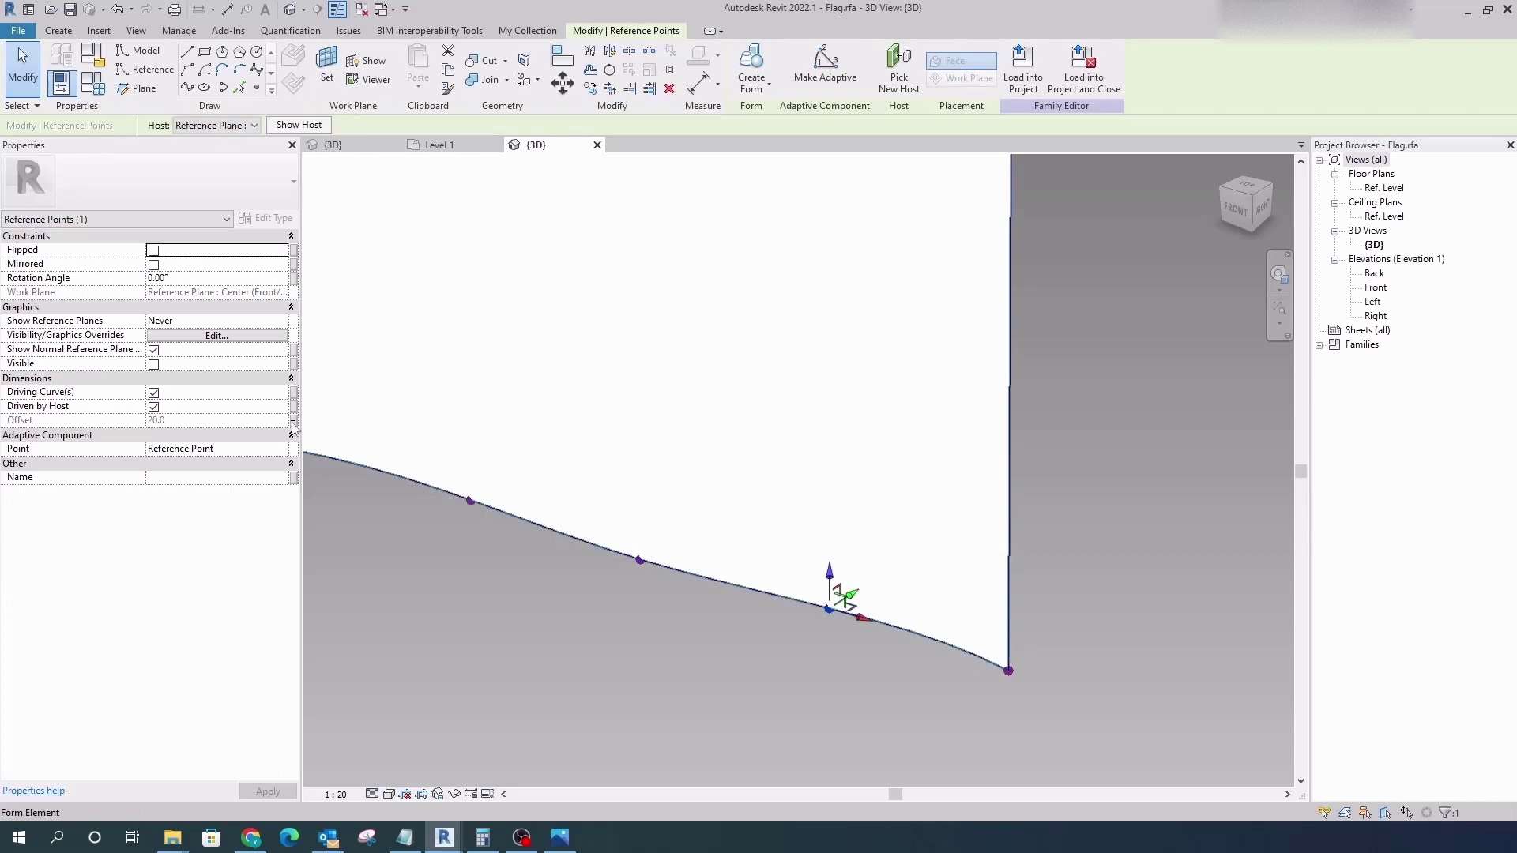
pyautogui.click(294, 419)
pyautogui.click(582, 566)
pyautogui.click(990, 670)
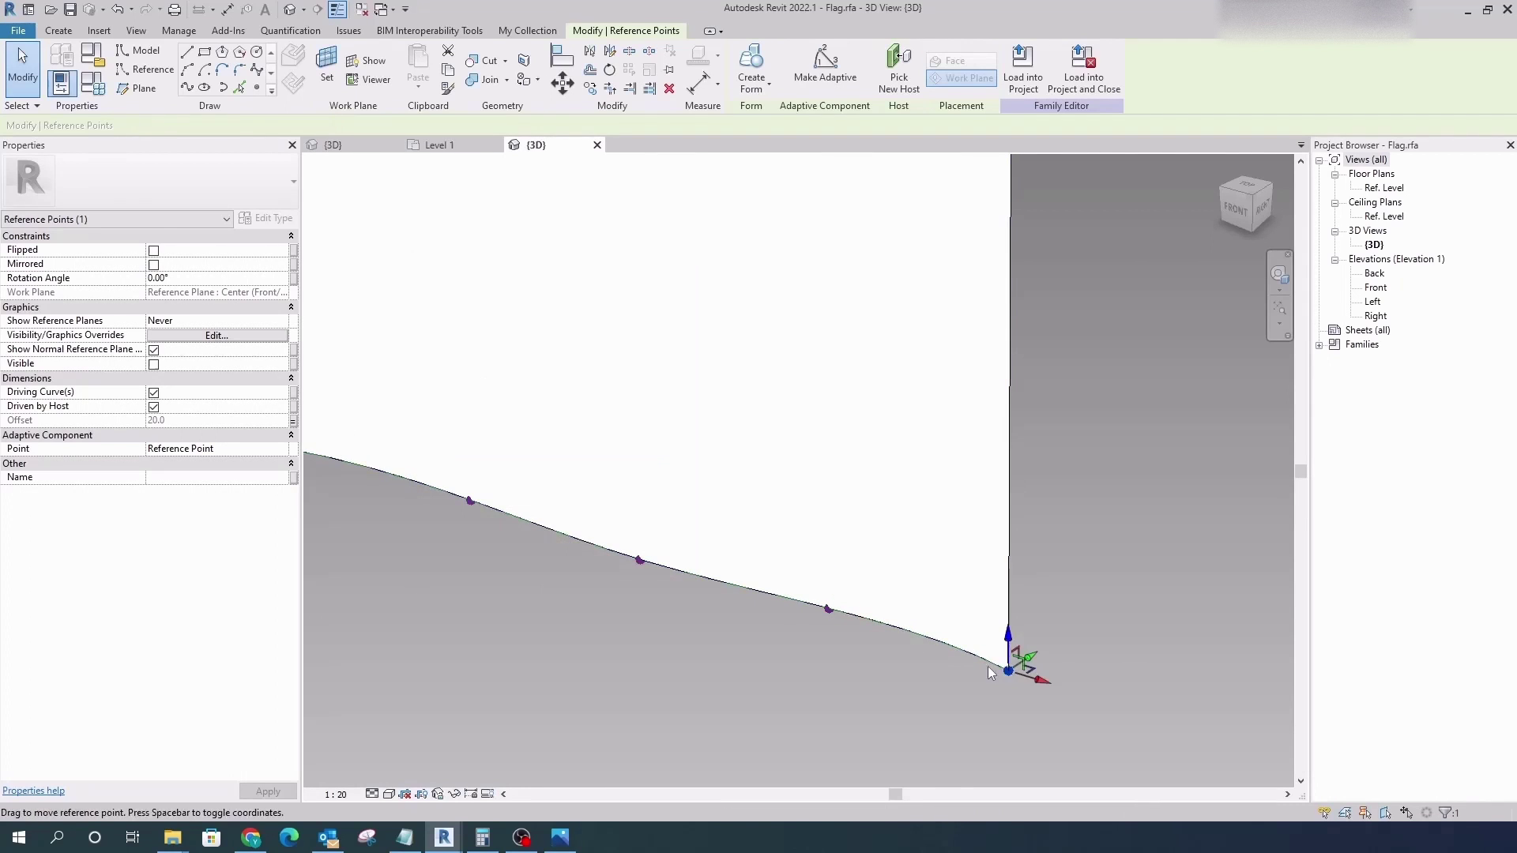
pyautogui.click(294, 420)
pyautogui.click(582, 565)
pyautogui.click(550, 438)
# - In Family Types, set of7 to 200, of1 to 300 and of2 to -500
pyautogui.click(92, 53)
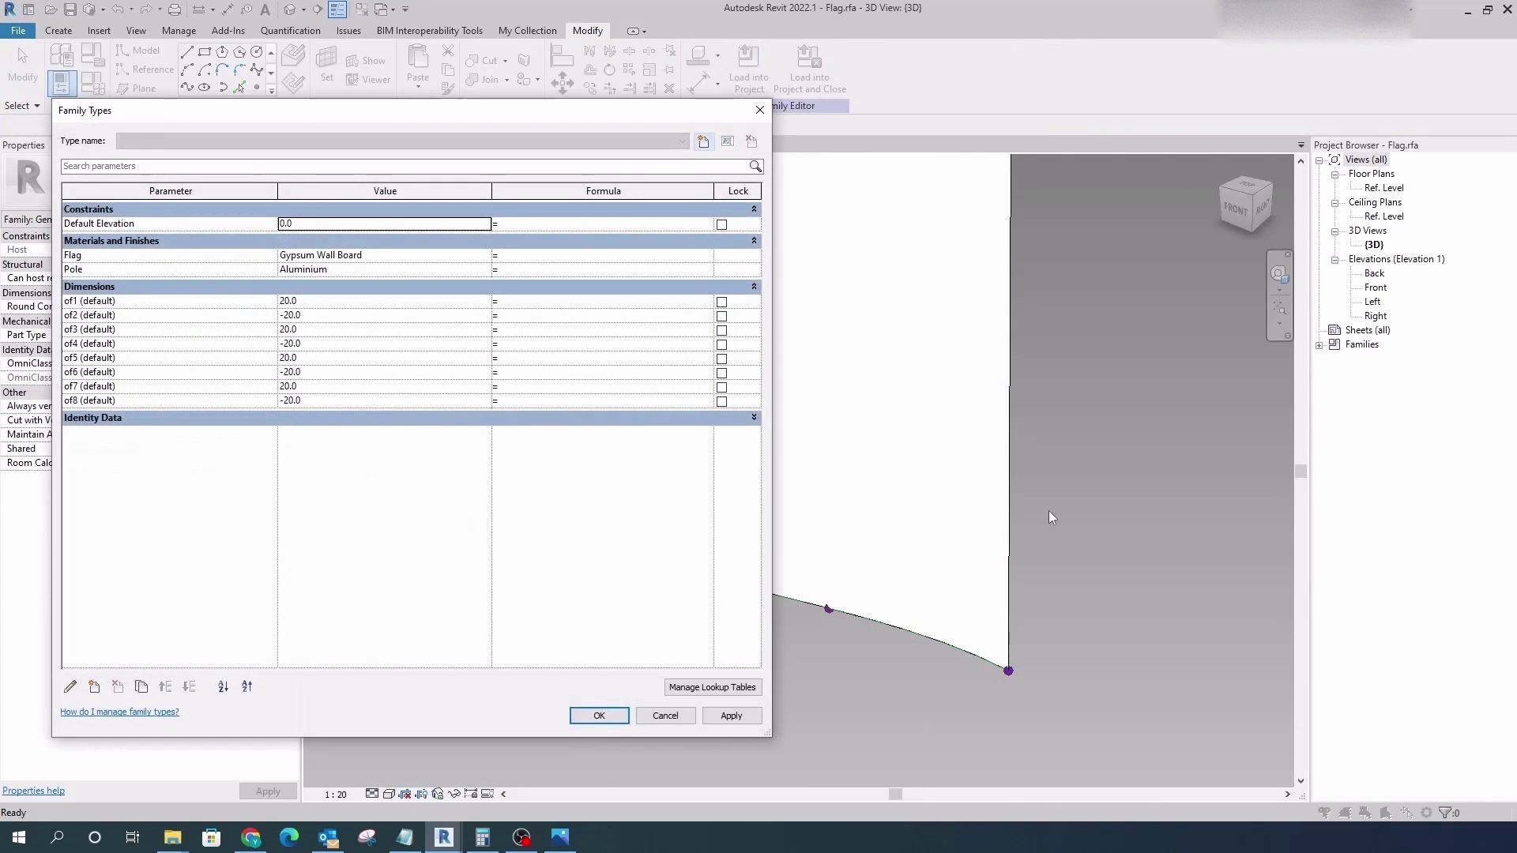
pyautogui.click(592, 714)
pyautogui.scroll(-5, 816, 638)
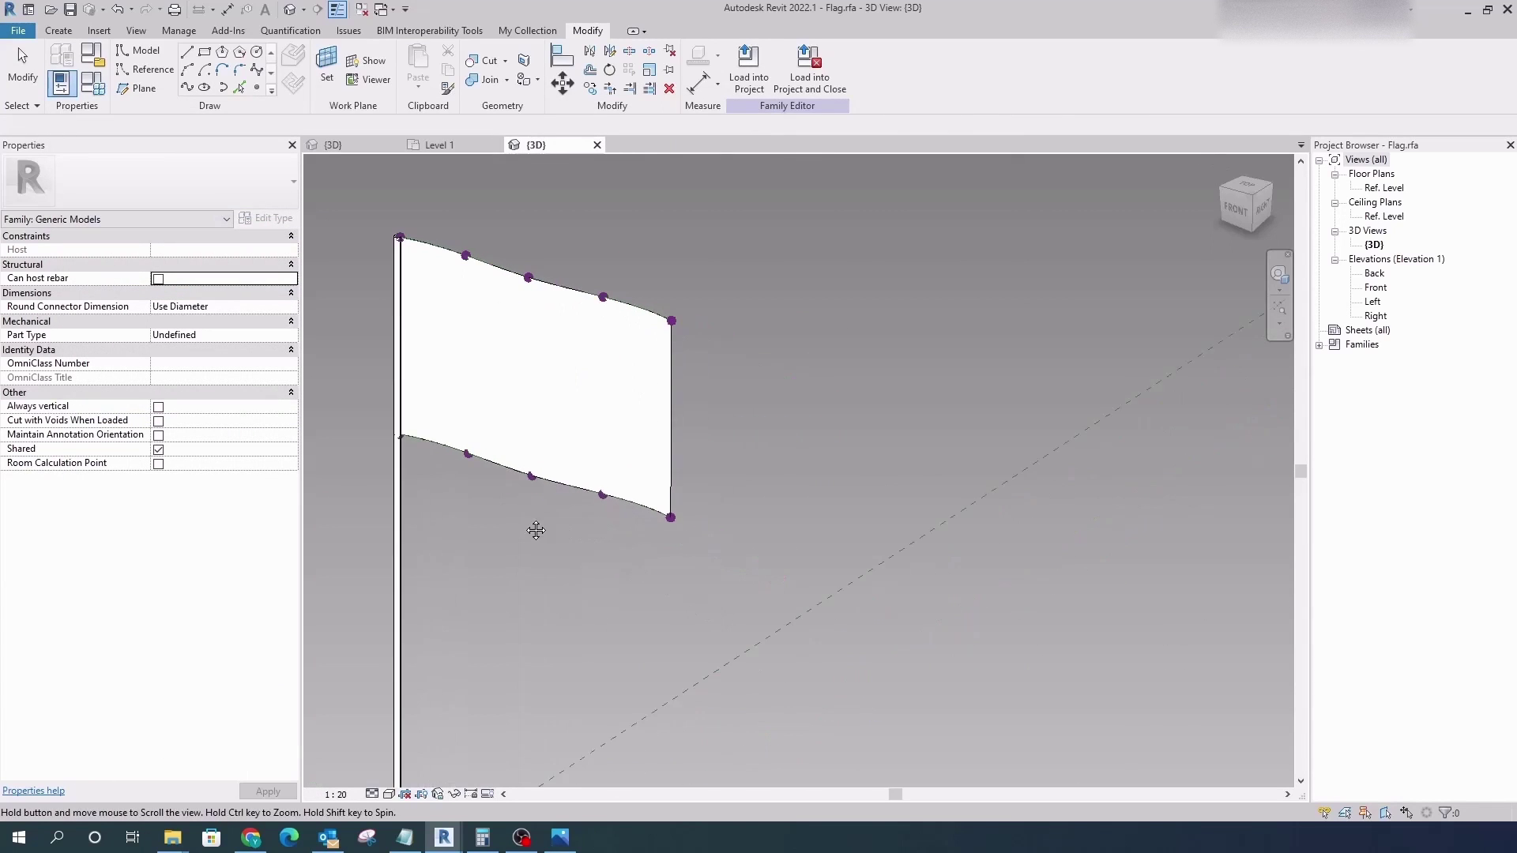
pyautogui.click(92, 53)
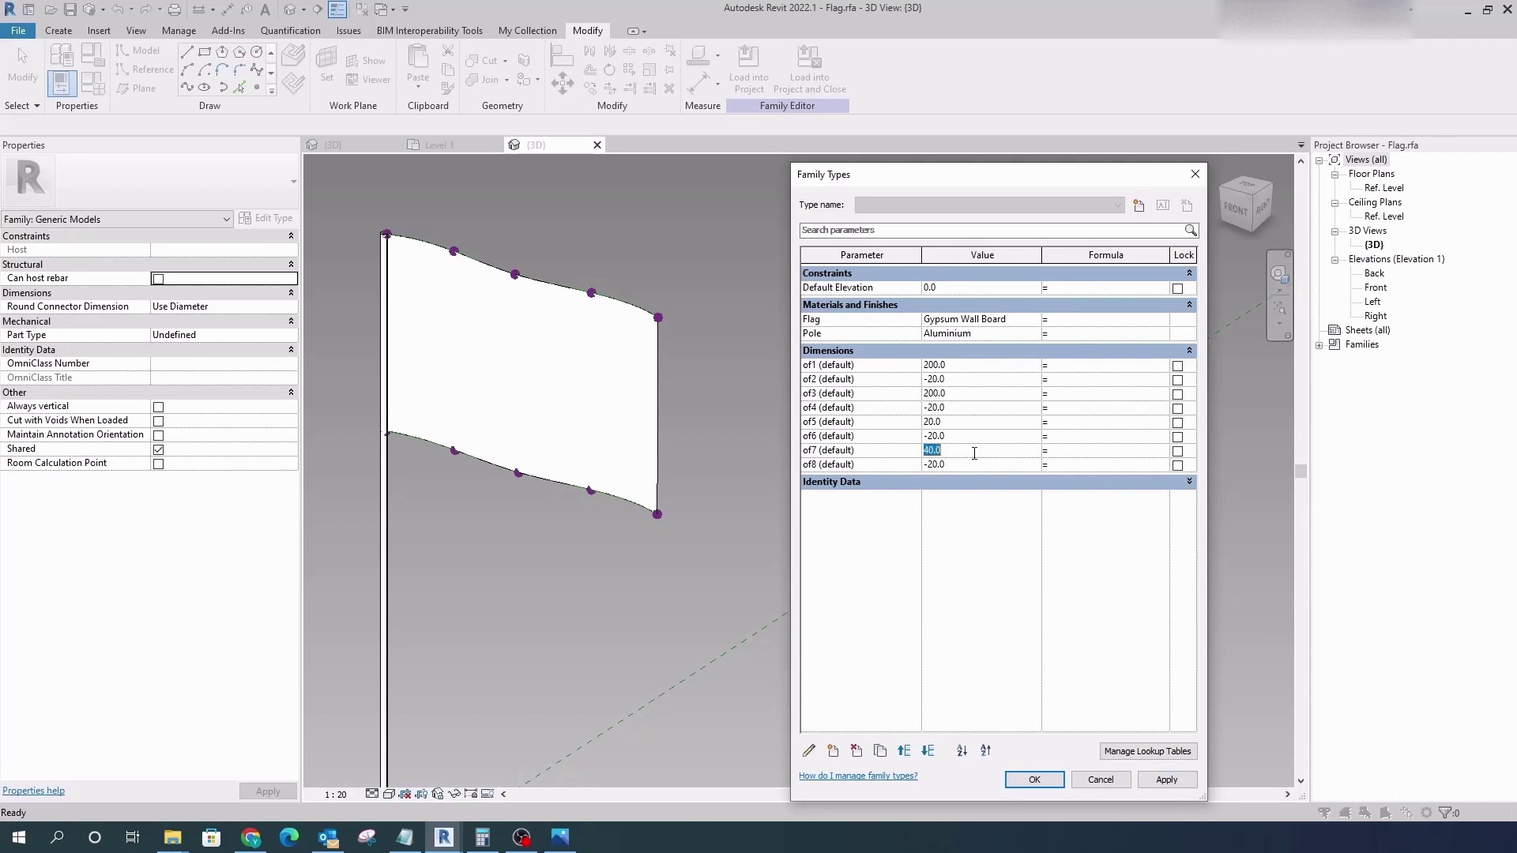
pyautogui.click(1166, 781)
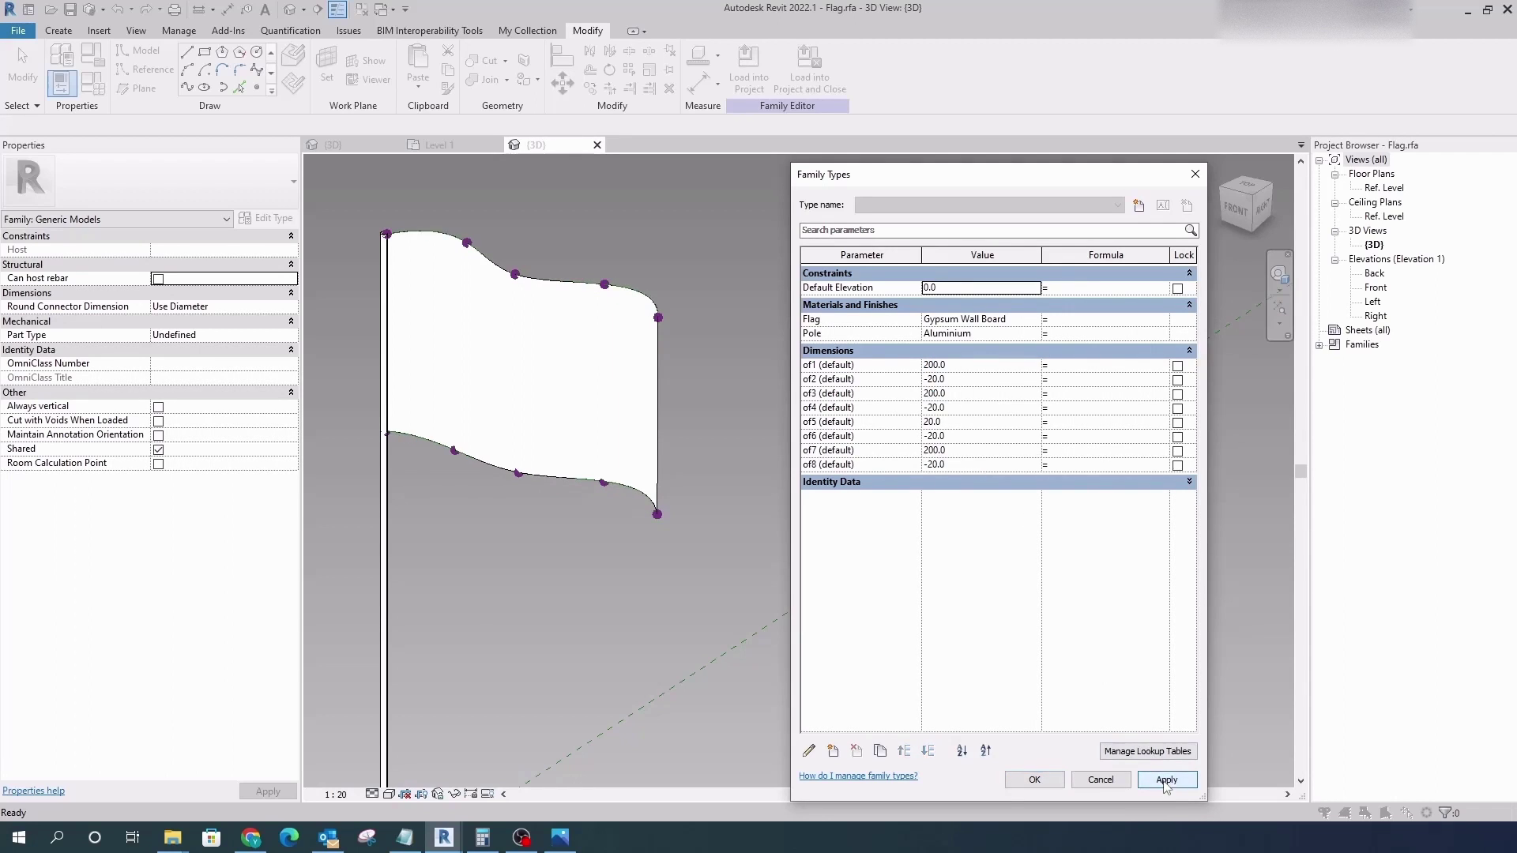
pyautogui.click(964, 361)
pyautogui.write('300')
pyautogui.click(1161, 778)
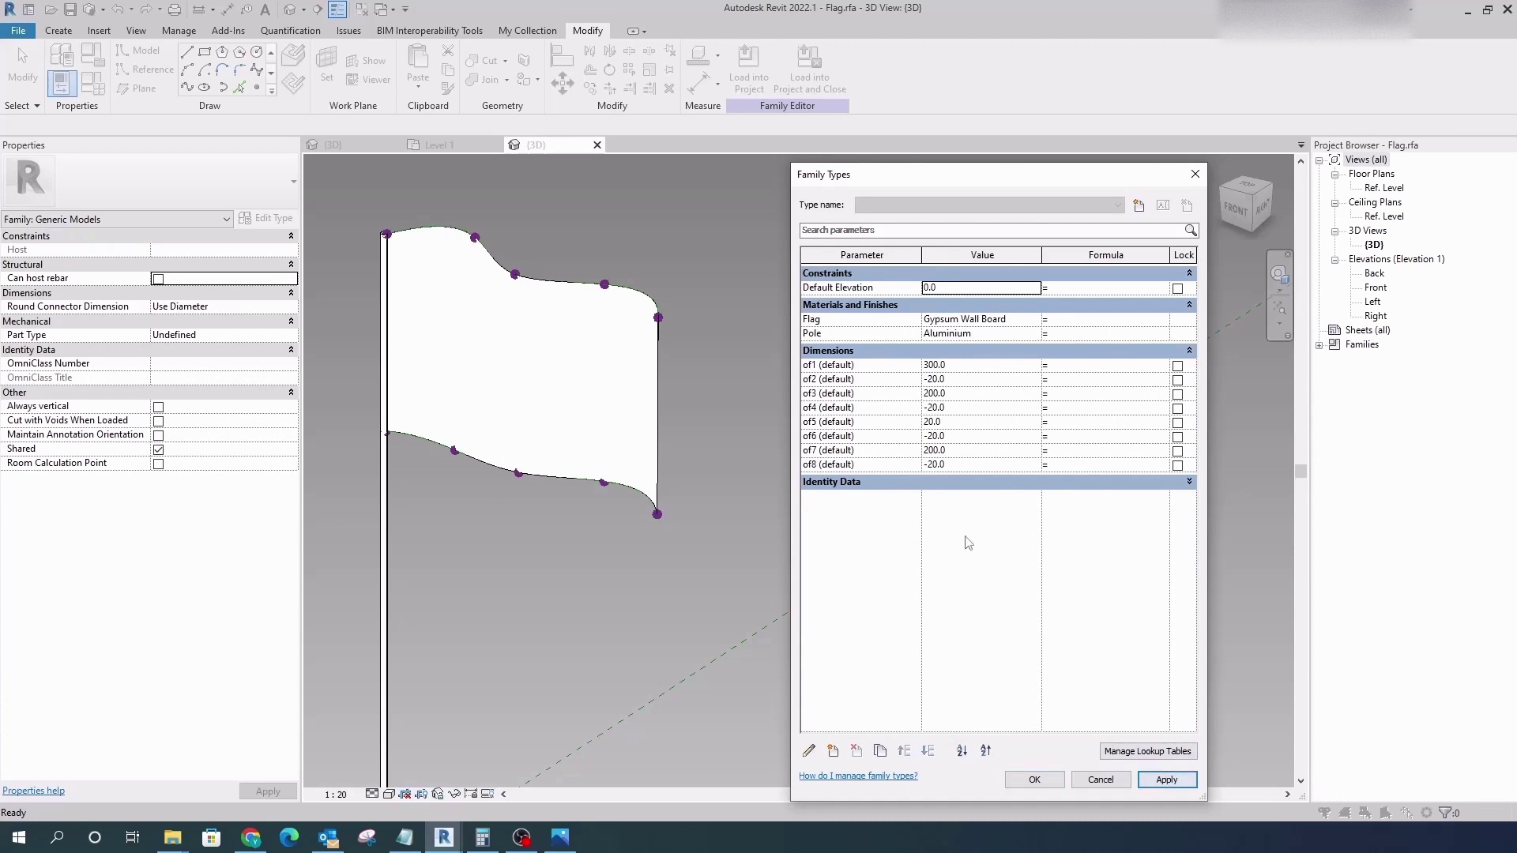
pyautogui.write('-500')
pyautogui.click(1160, 781)
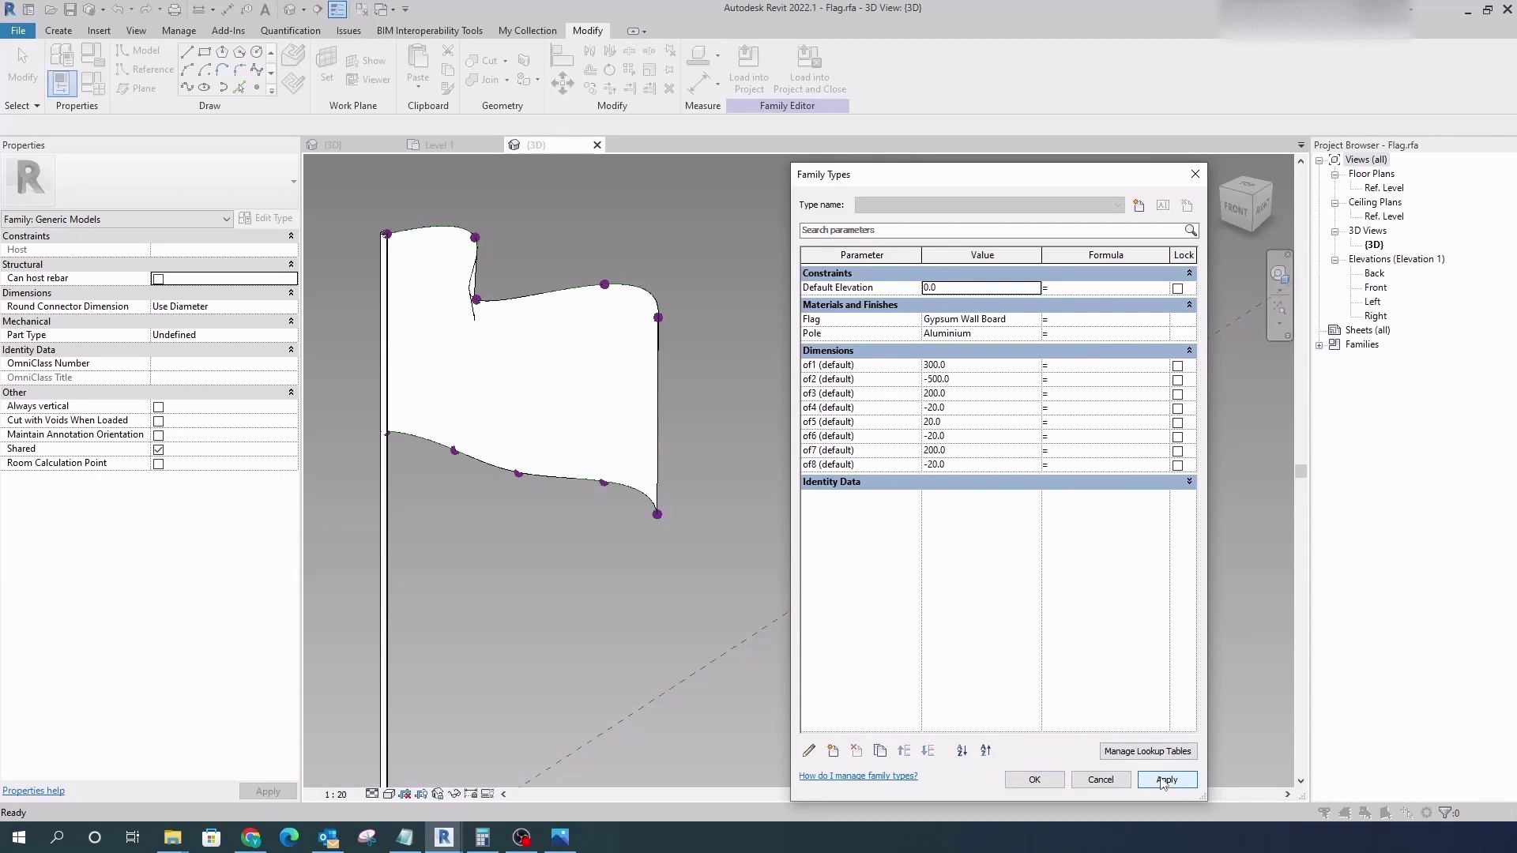
pyautogui.click(1015, 781)
# - Close the family's 3D view and answer the save prompt for Flag.rfa
pyautogui.keyDown('shift'); pyautogui.moveTo(672, 483); pyautogui.dragTo(777, 523, button='middle'); pyautogui.keyUp('shift')
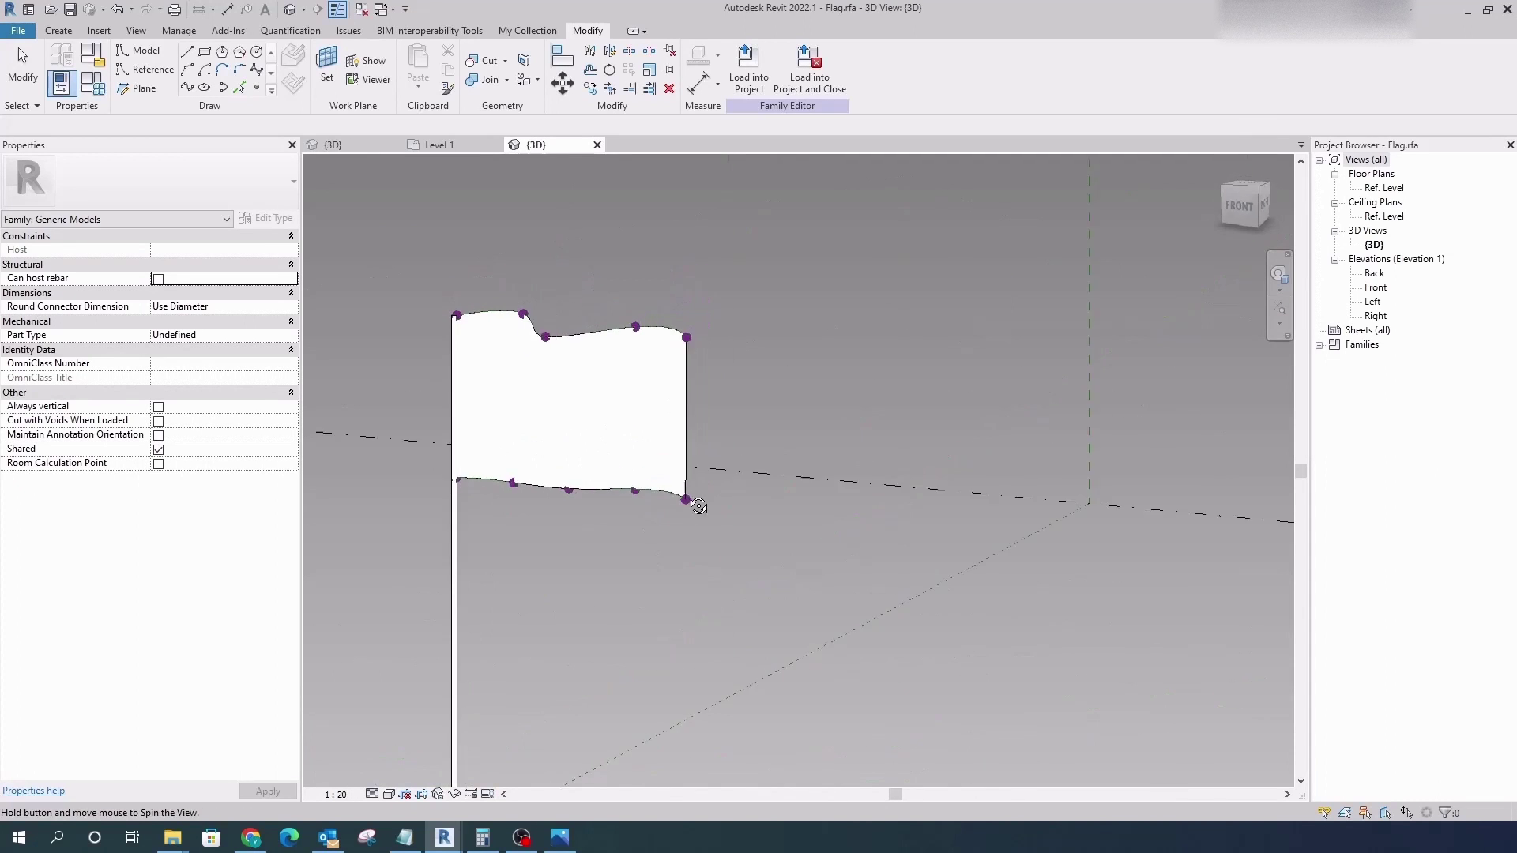
pyautogui.click(597, 144)
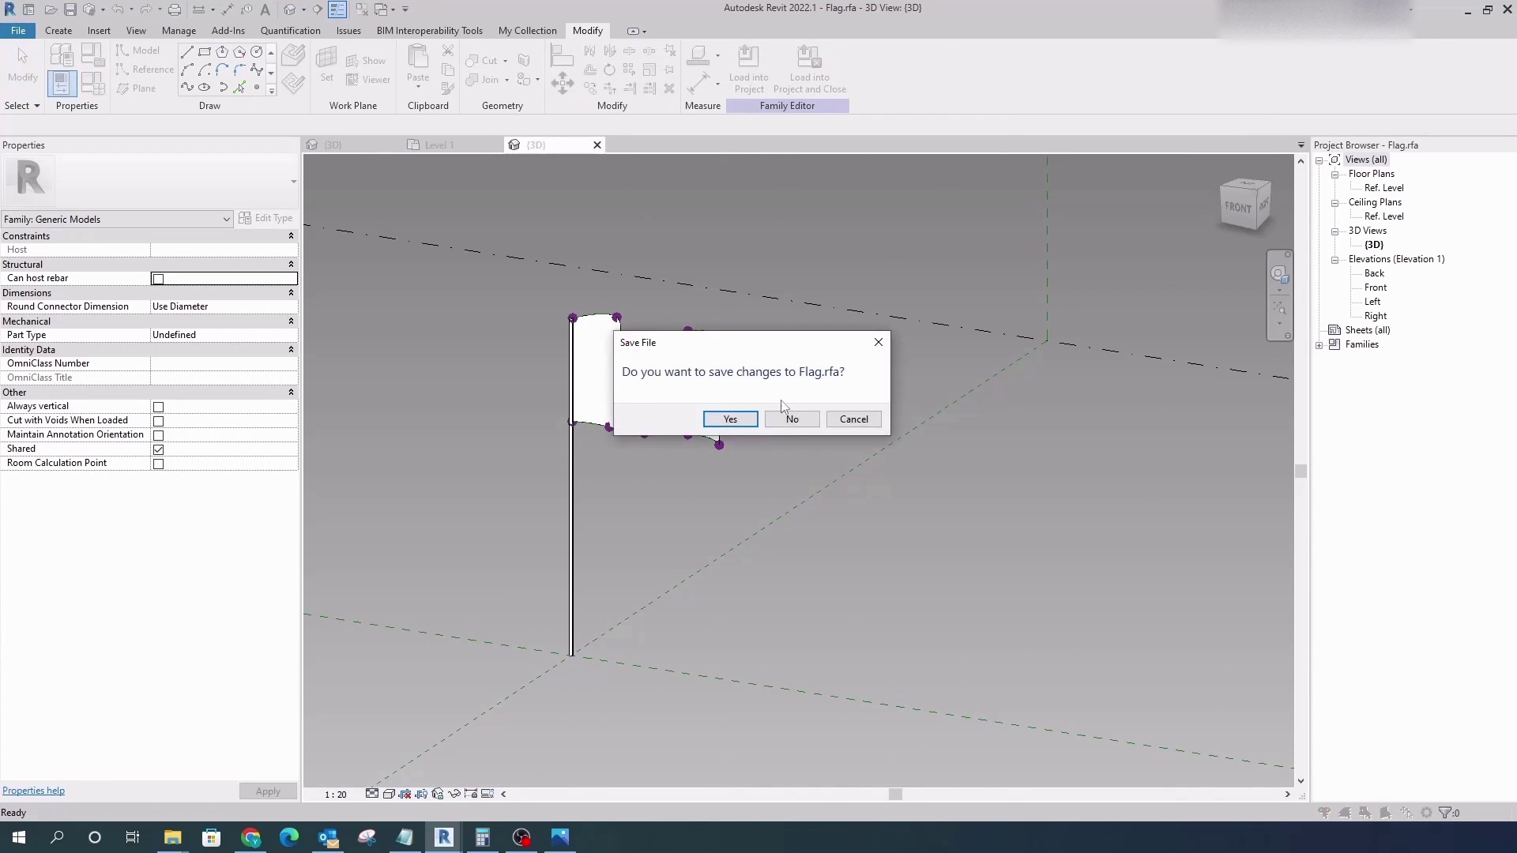
pyautogui.click(788, 414)
# - Search materials for 'flag' and browse Flag_Morocco, Flag_Netherlands and Flag_Spain
pyautogui.moveTo(738, 408); pyautogui.dragTo(922, 582)
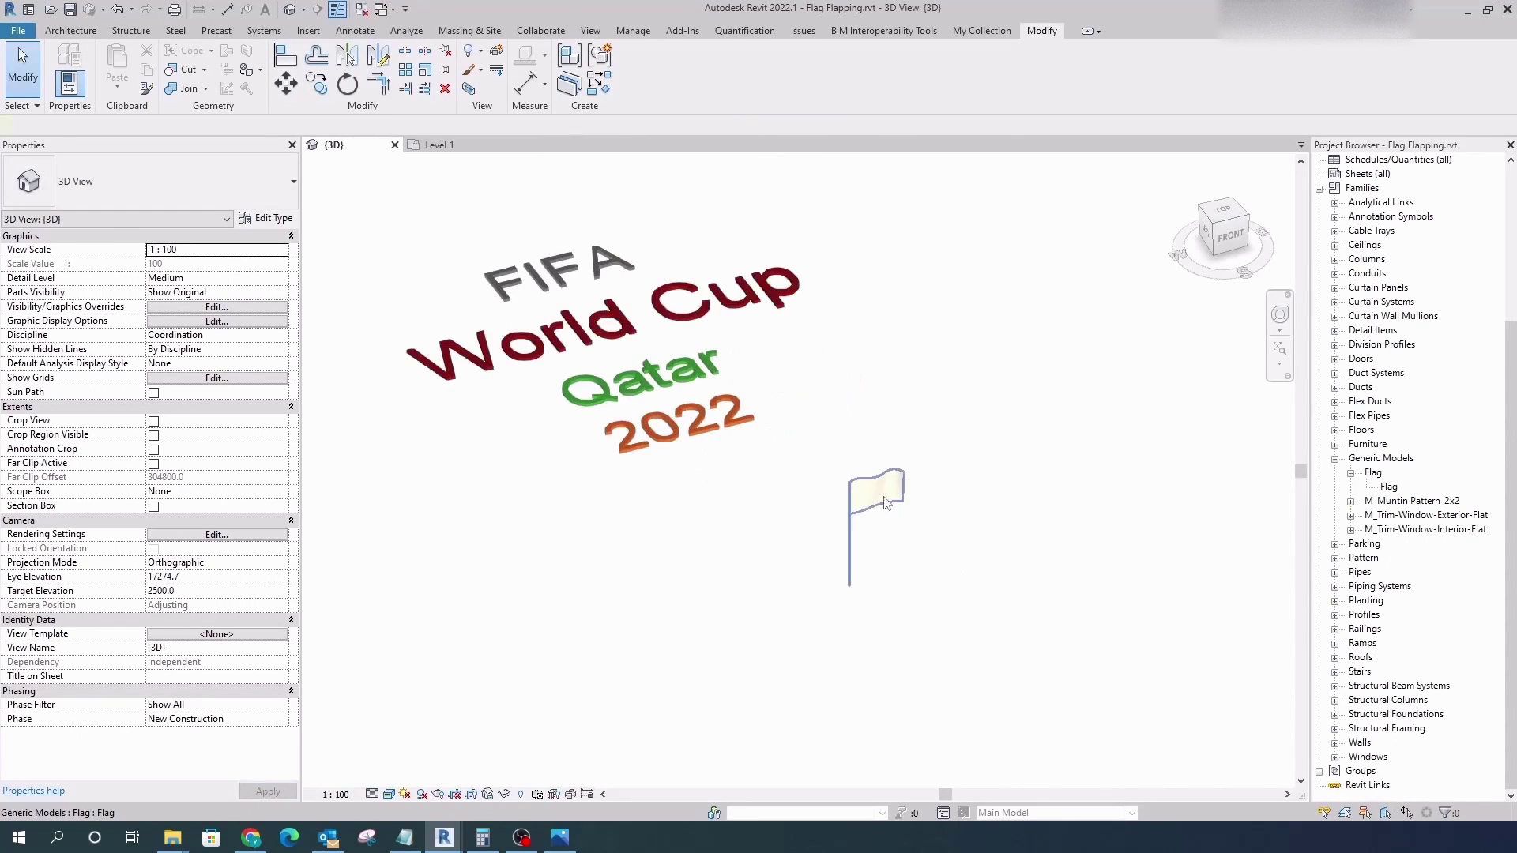
pyautogui.click(487, 575)
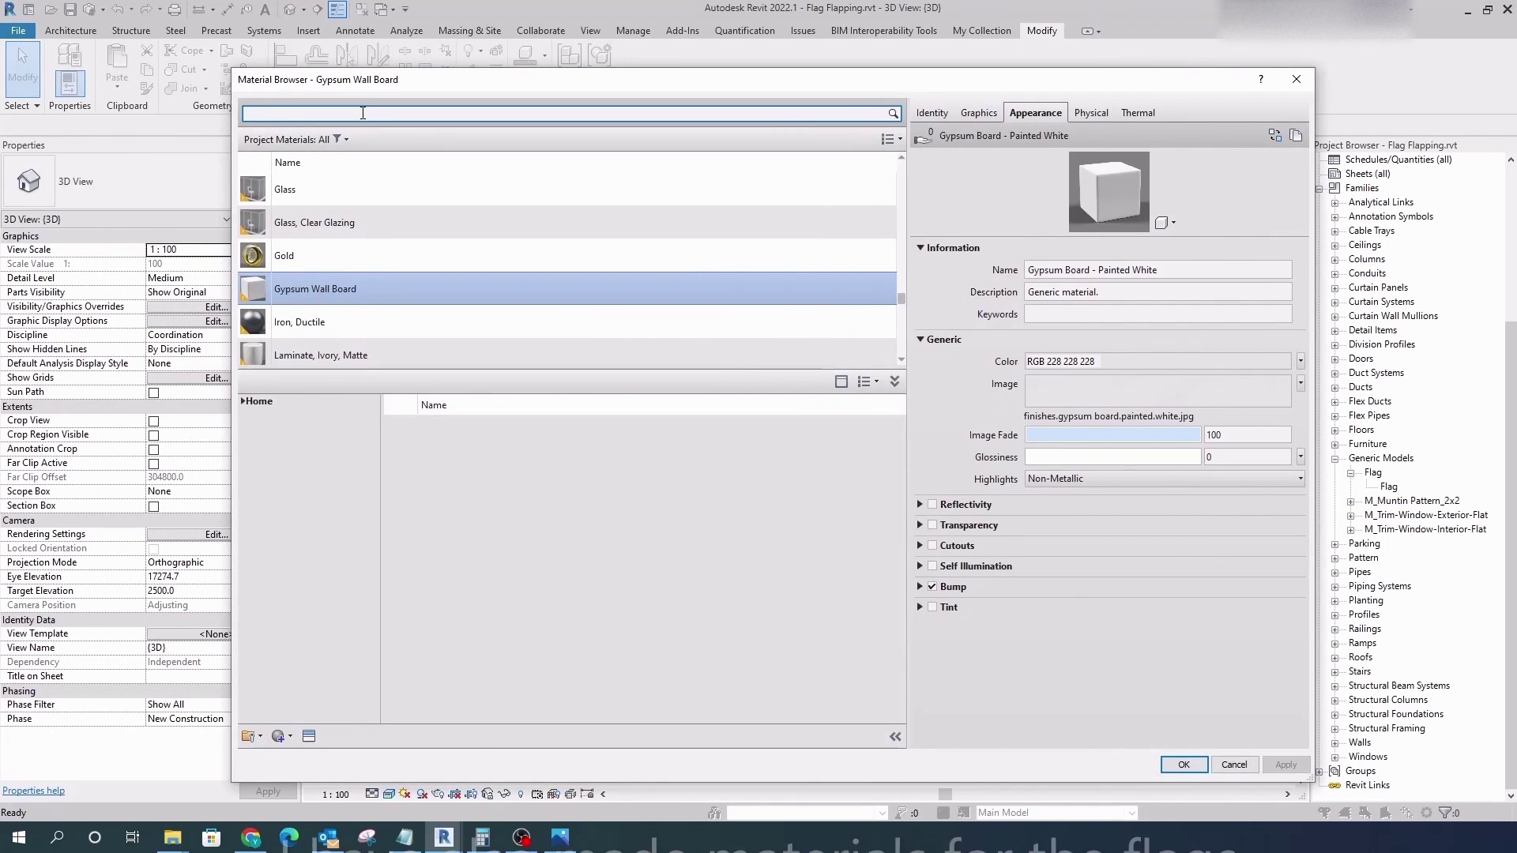
pyautogui.write('flag')
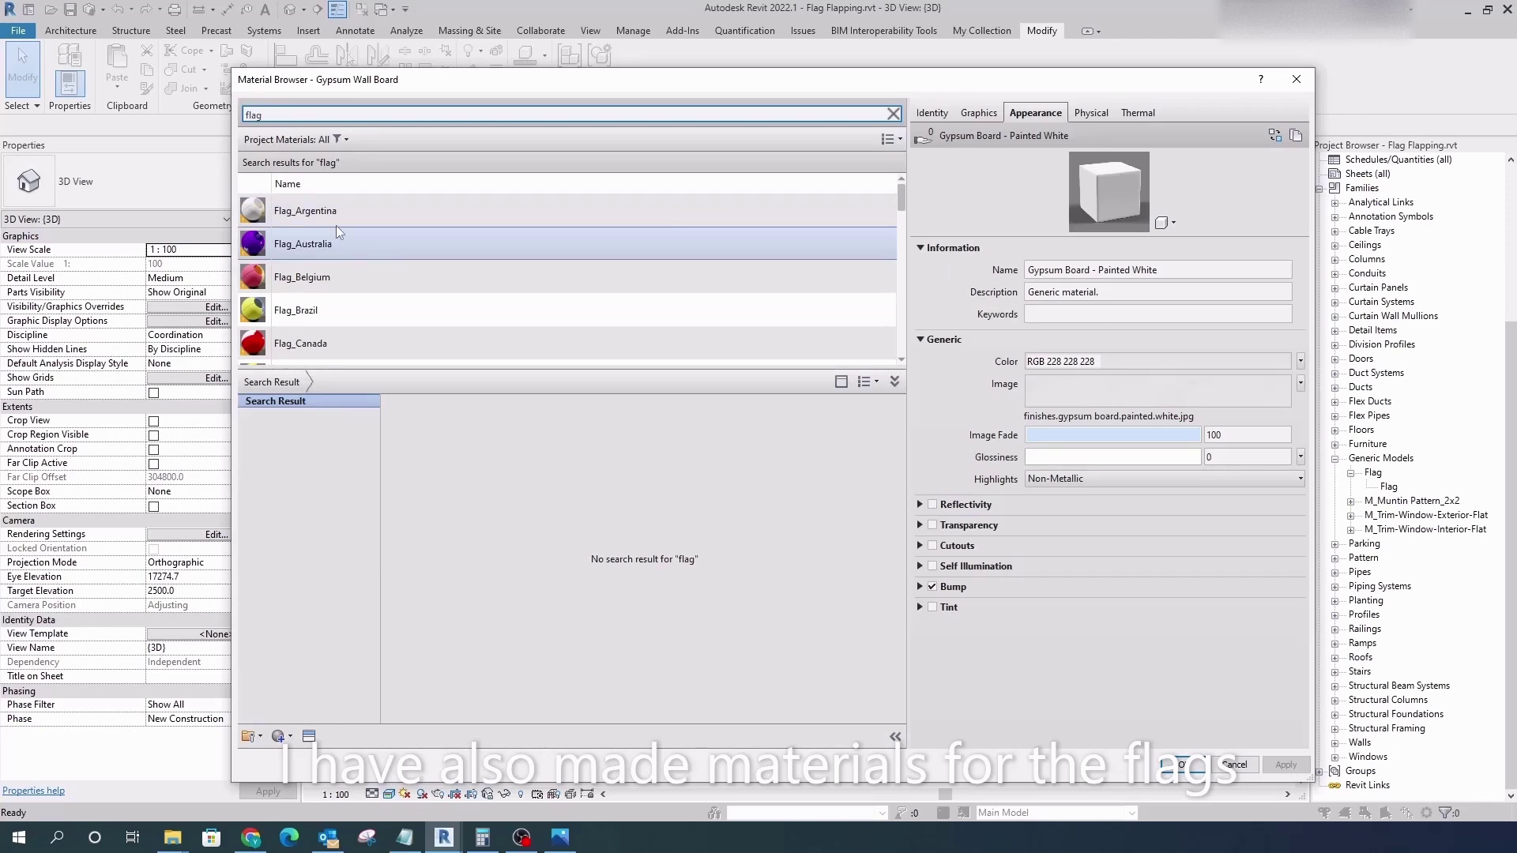
pyautogui.click(335, 225)
pyautogui.scroll(-4, 346, 275)
pyautogui.click(316, 269)
pyautogui.click(326, 294)
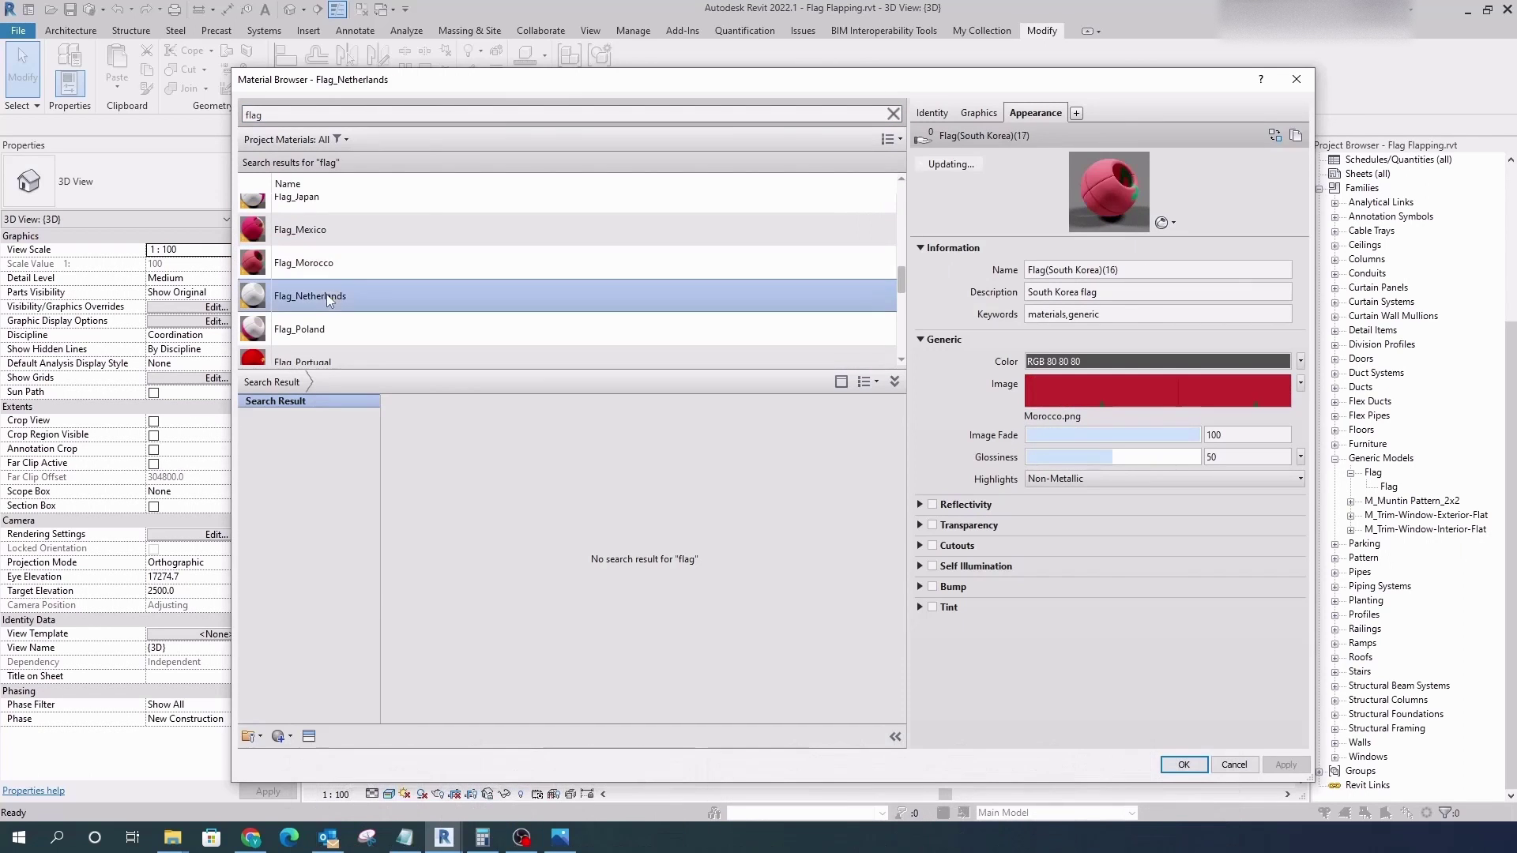
pyautogui.scroll(-3, 325, 294)
pyautogui.click(326, 300)
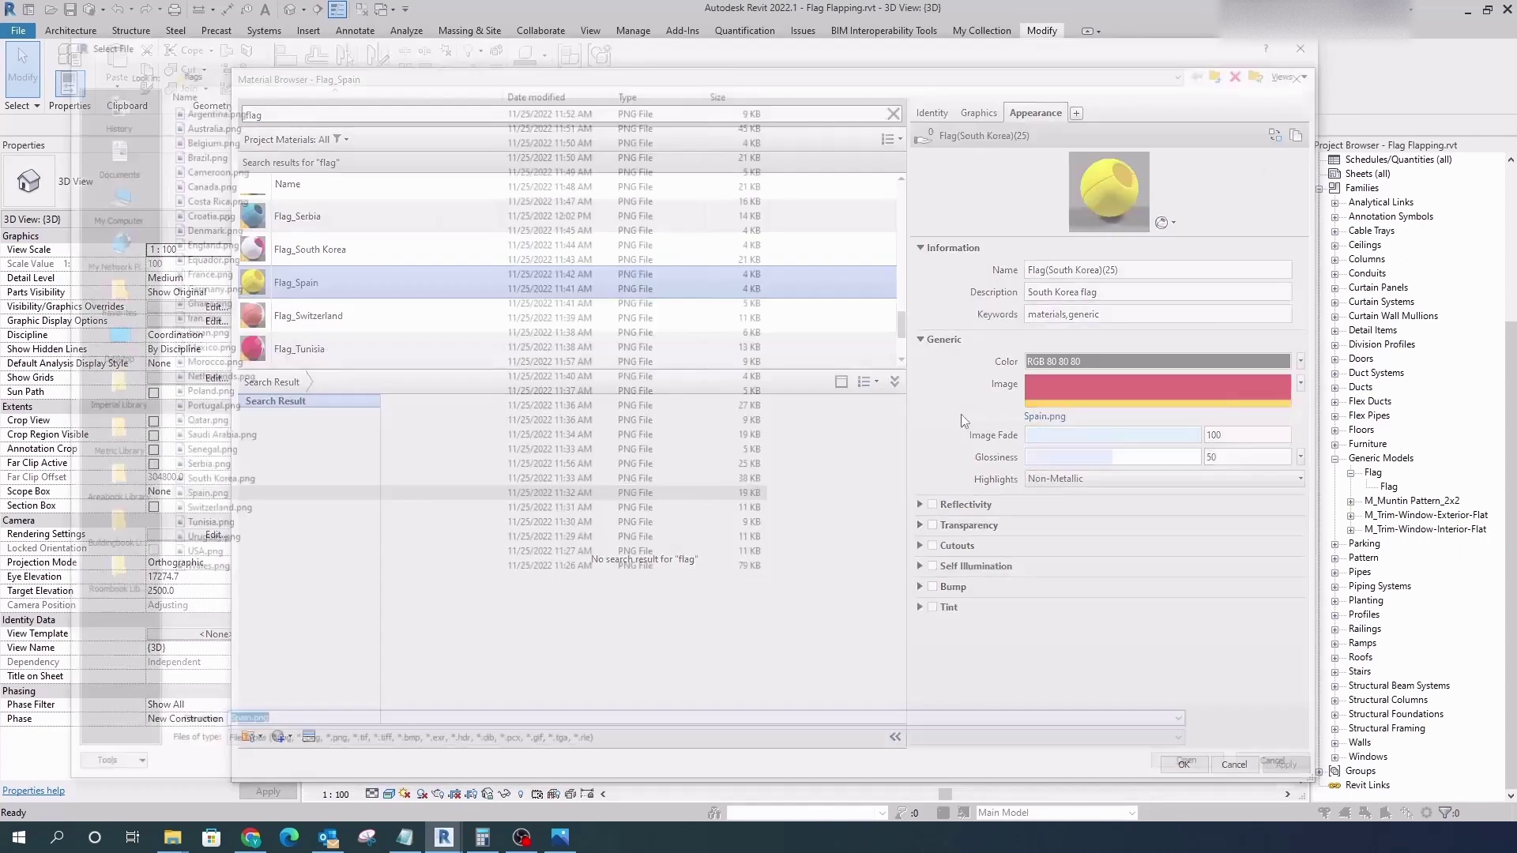
# - Check Flag_Spain's Spain.png image and texture settings, then close the Material Browser
pyautogui.click(1157, 387)
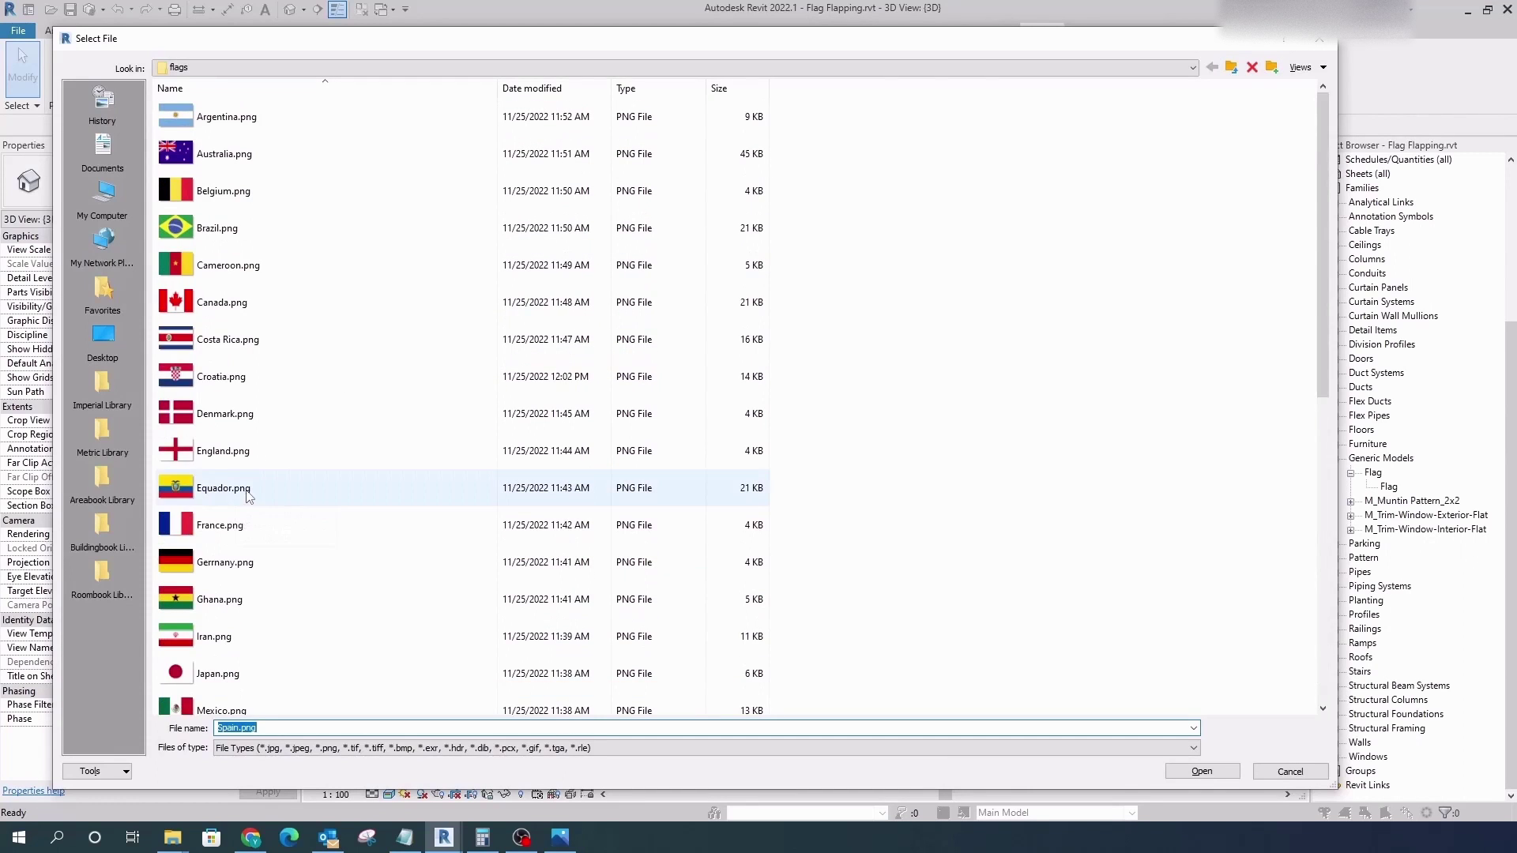
pyautogui.press('Return')
pyautogui.click(1121, 396)
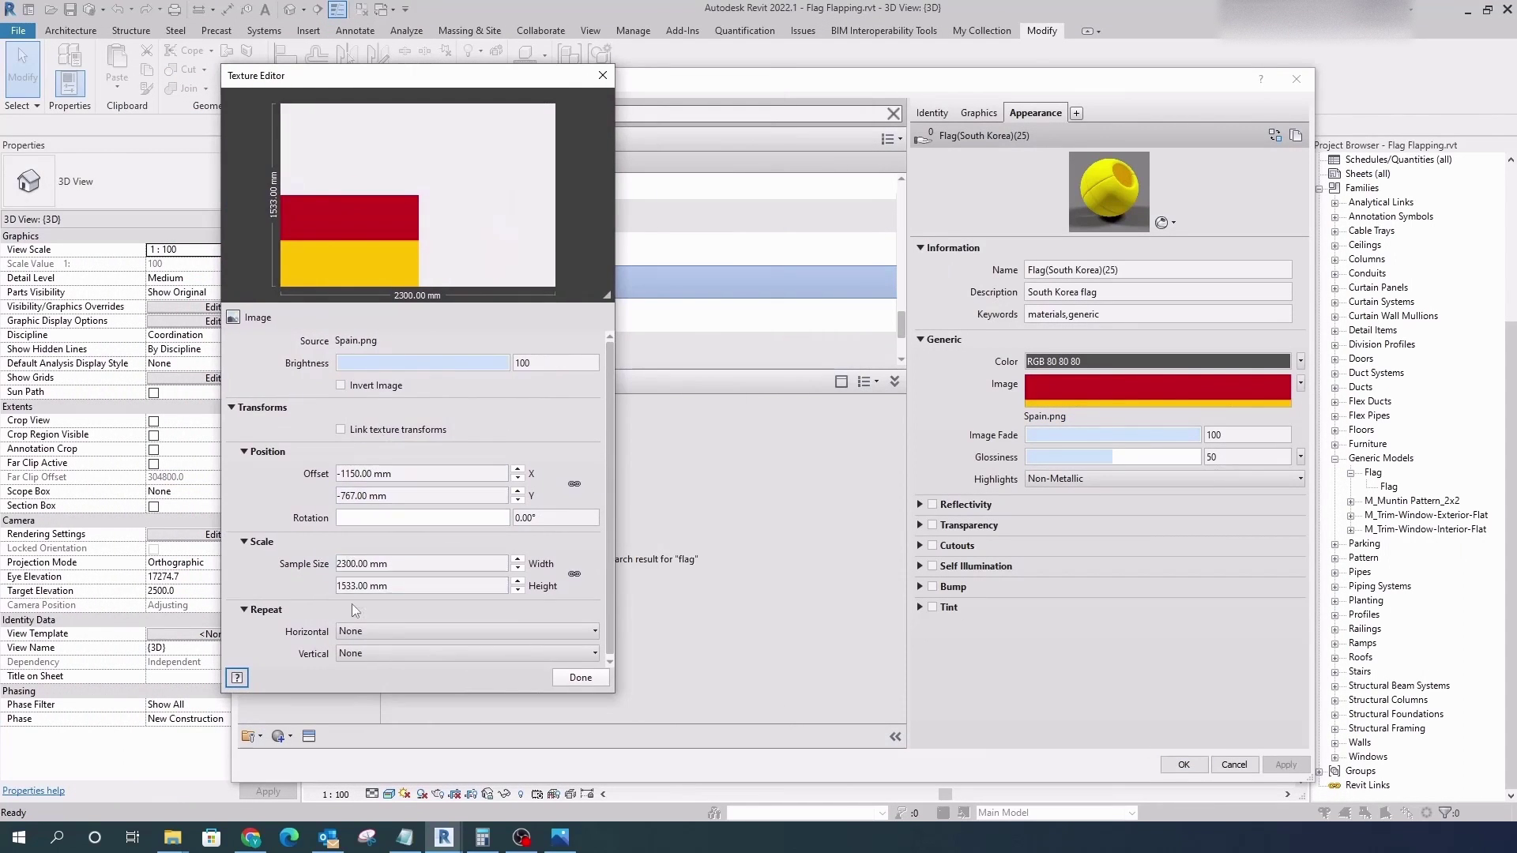
pyautogui.click(561, 679)
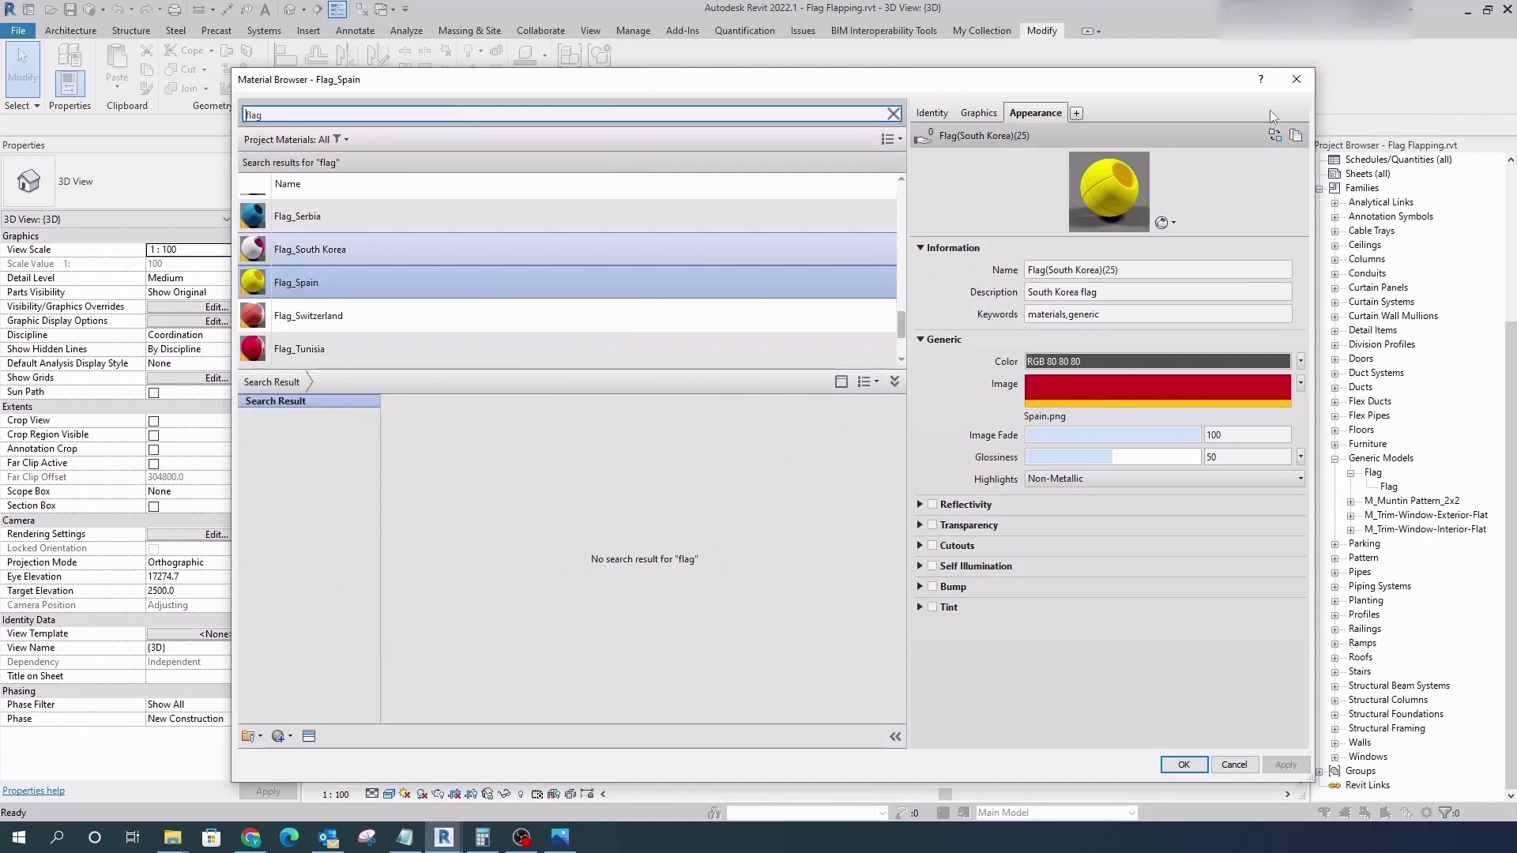
pyautogui.click(1296, 78)
# - Launch Dynamo from the Manage tab with the flagFlapping.dyn graph
pyautogui.scroll(2, 720, 268)
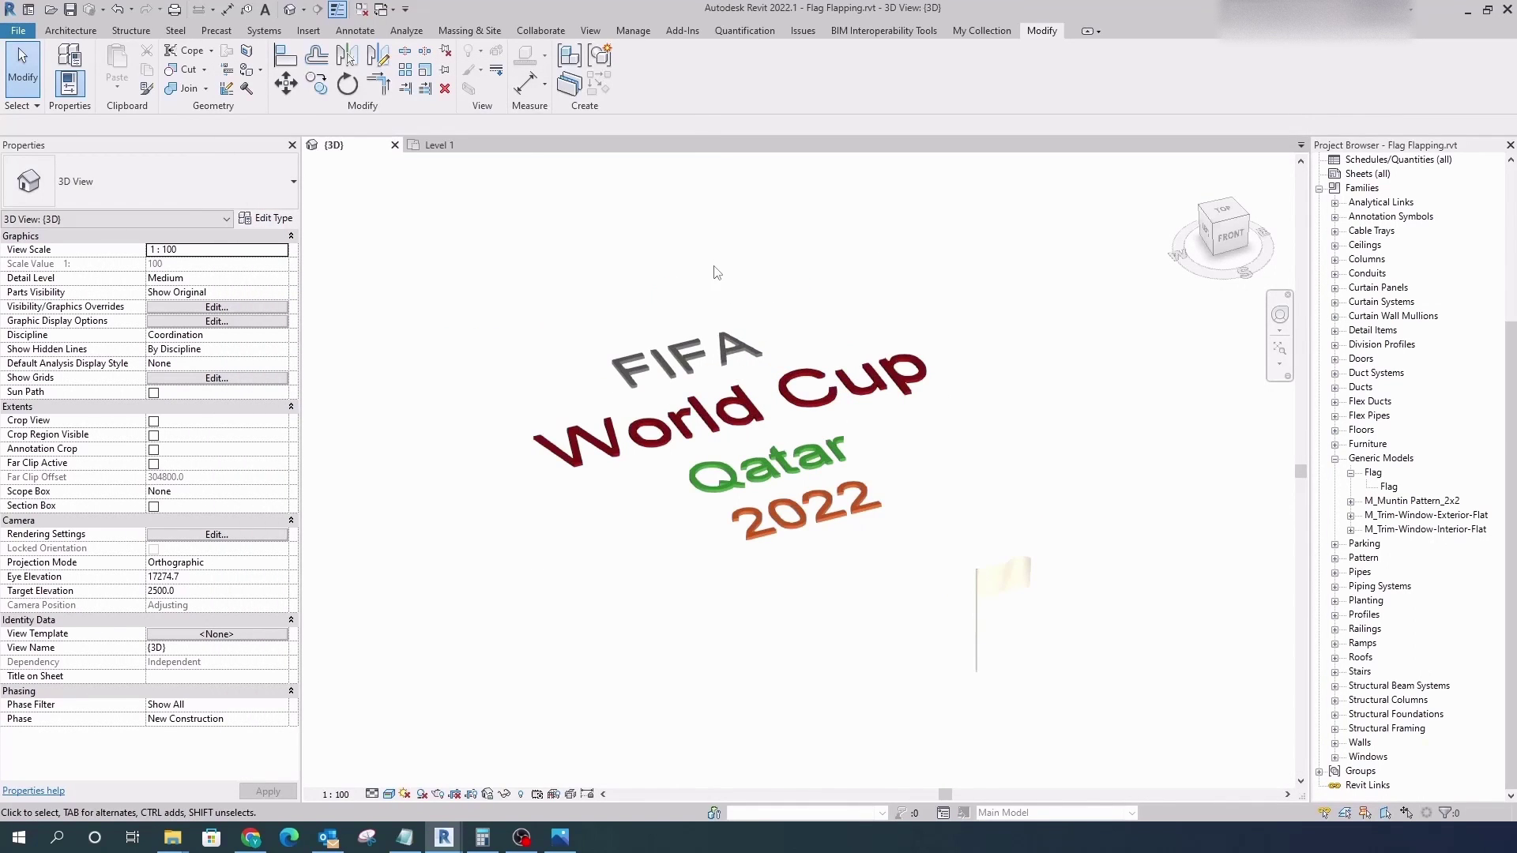
pyautogui.scroll(-1, 715, 273)
pyautogui.click(966, 544)
pyautogui.click(944, 505)
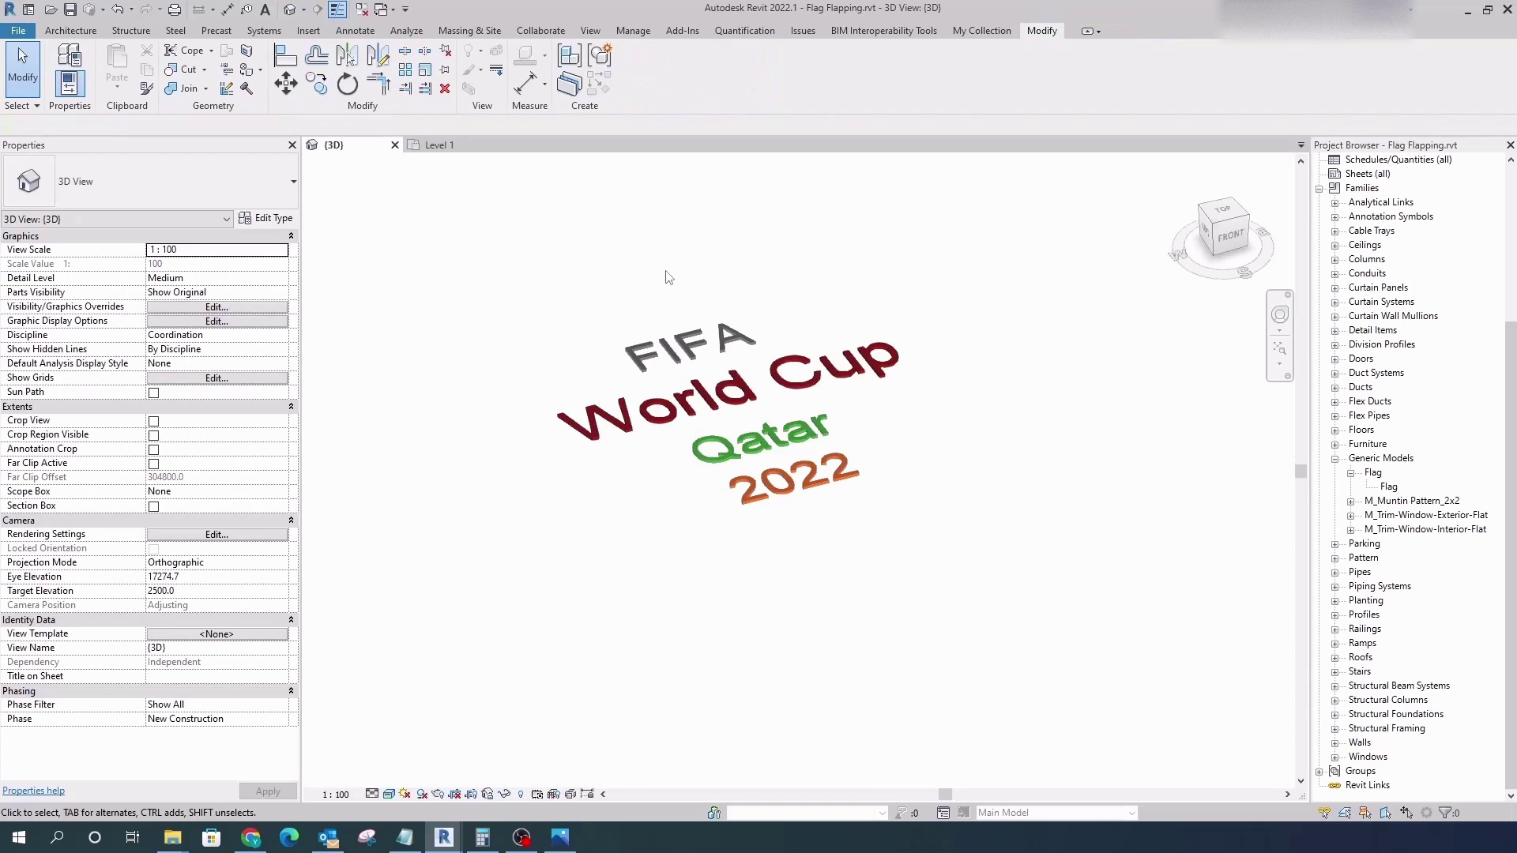
pyautogui.scroll(1, 668, 277)
pyautogui.click(633, 30)
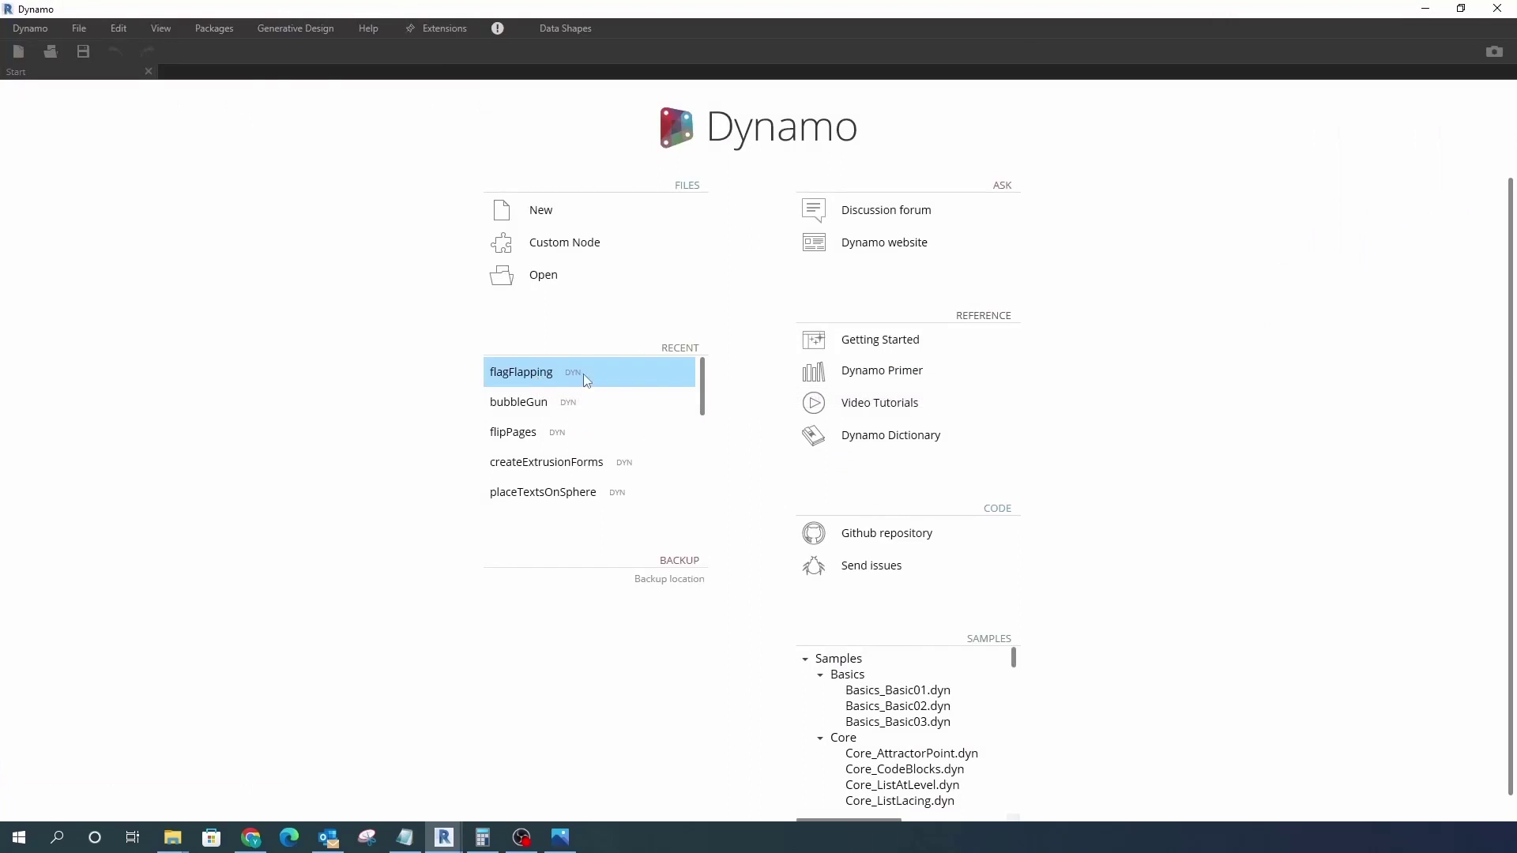
pyautogui.click(538, 376)
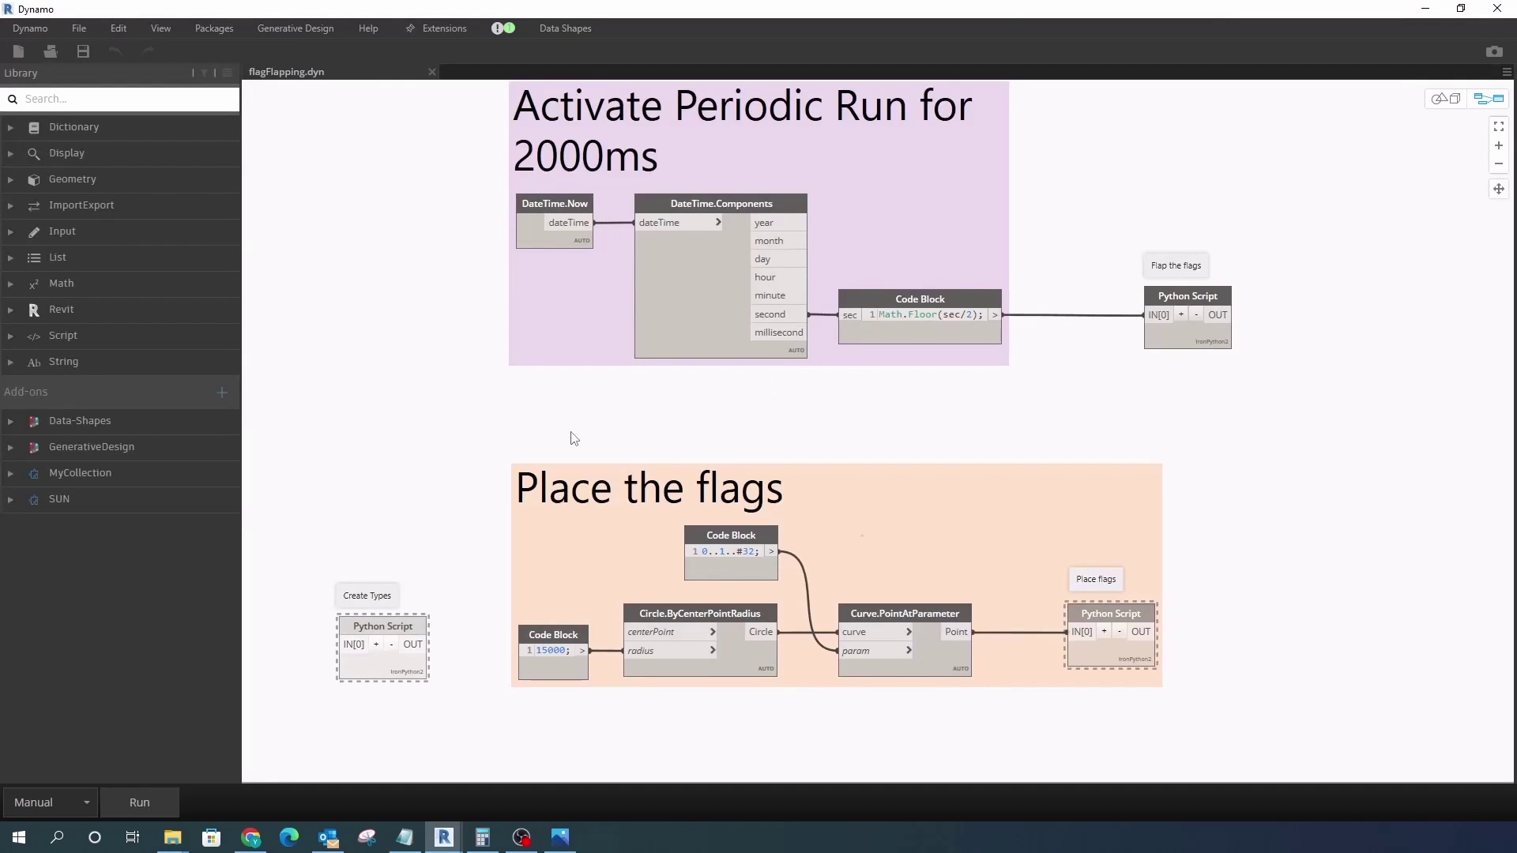
# - Restore the Dynamo window and dock it smaller at the top-right beside Revit
pyautogui.scroll(-1, 573, 439)
pyautogui.click(1461, 9)
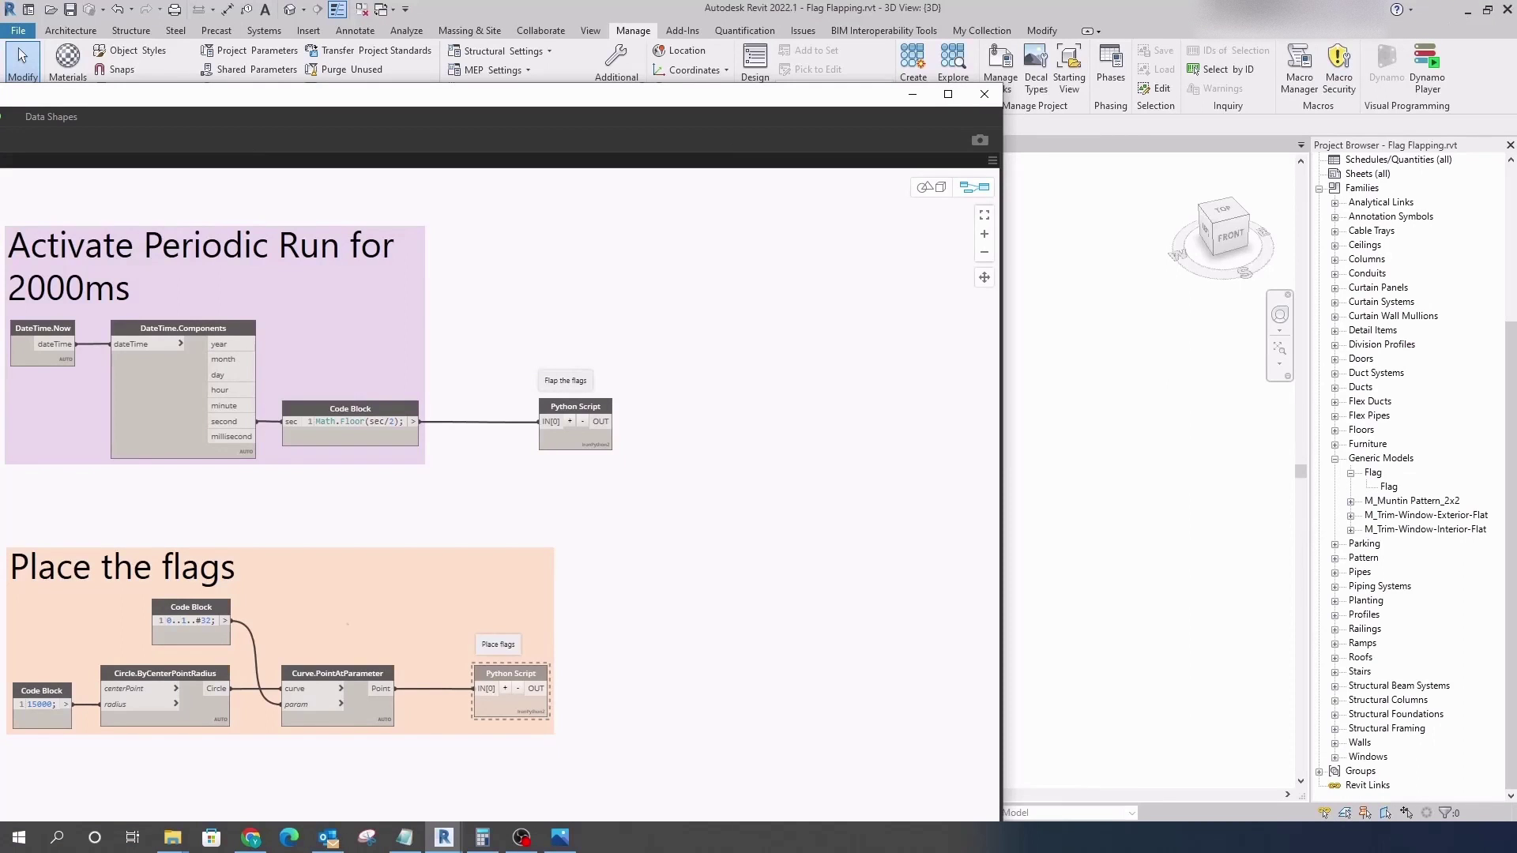
pyautogui.moveTo(1, 86); pyautogui.dragTo(379, 340)
pyautogui.moveTo(803, 349); pyautogui.dragTo(1327, 21)
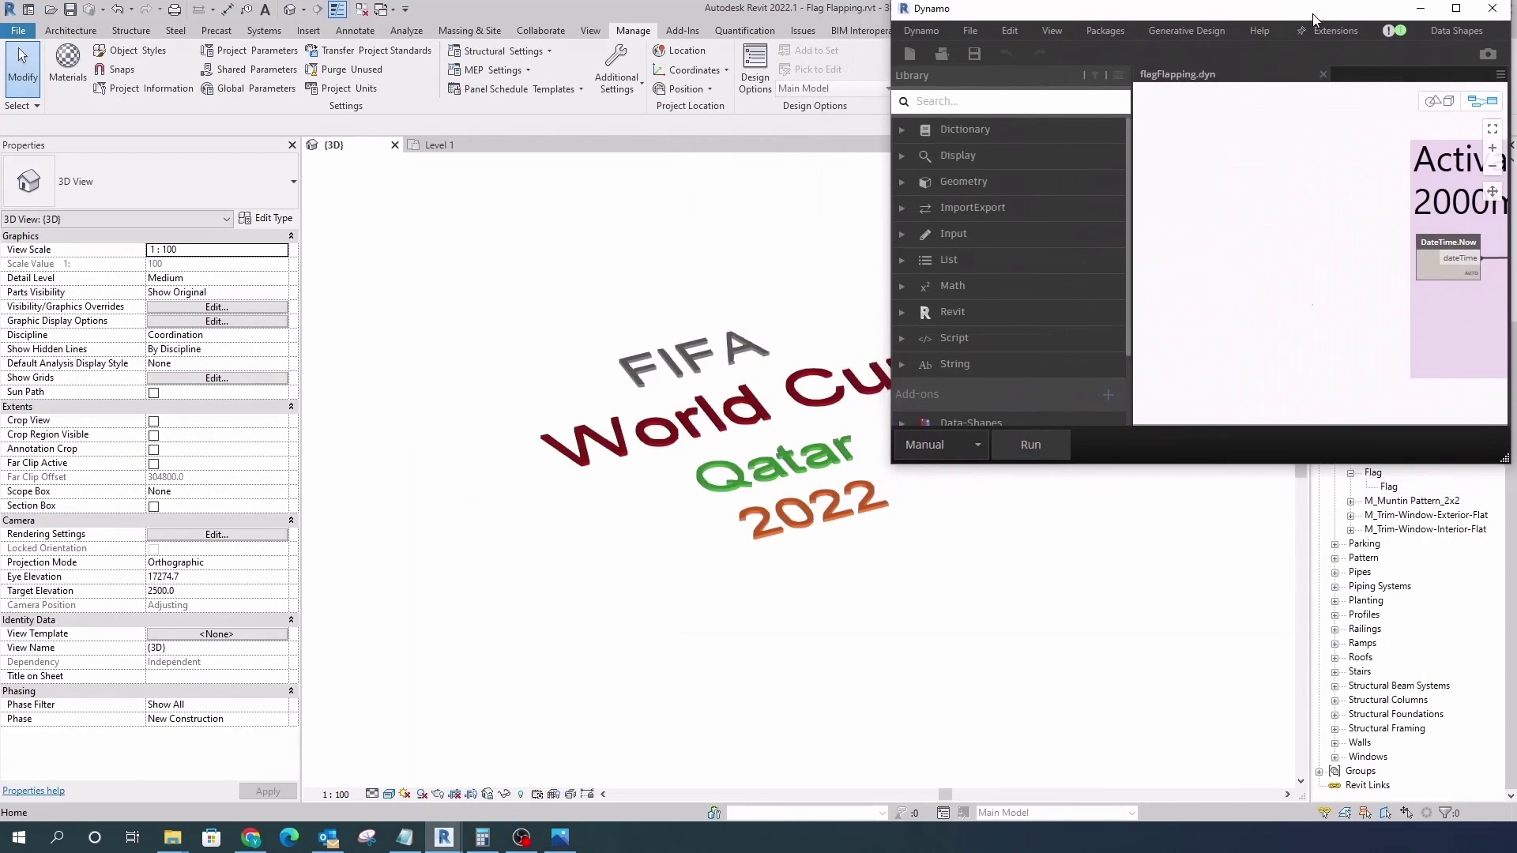
pyautogui.scroll(-2, 1332, 237)
pyautogui.scroll(2, 1333, 237)
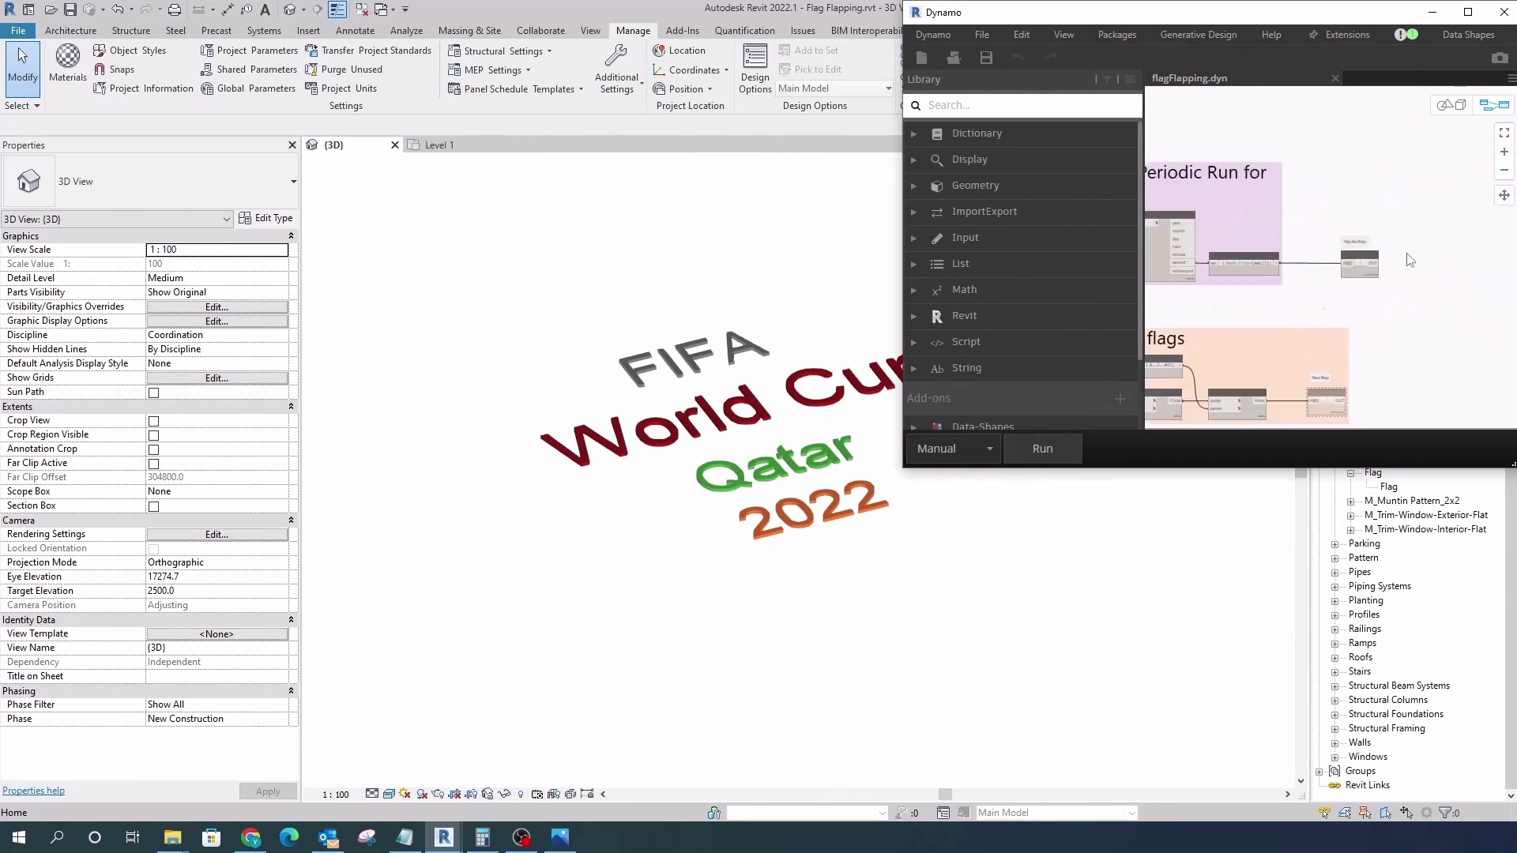
pyautogui.scroll(3, 1332, 237)
# - Freeze the Flap the flags node
pyautogui.rightClick(1332, 237)
pyautogui.click(1303, 300)
pyautogui.scroll(-2, 1296, 285)
pyautogui.scroll(-2, 1264, 273)
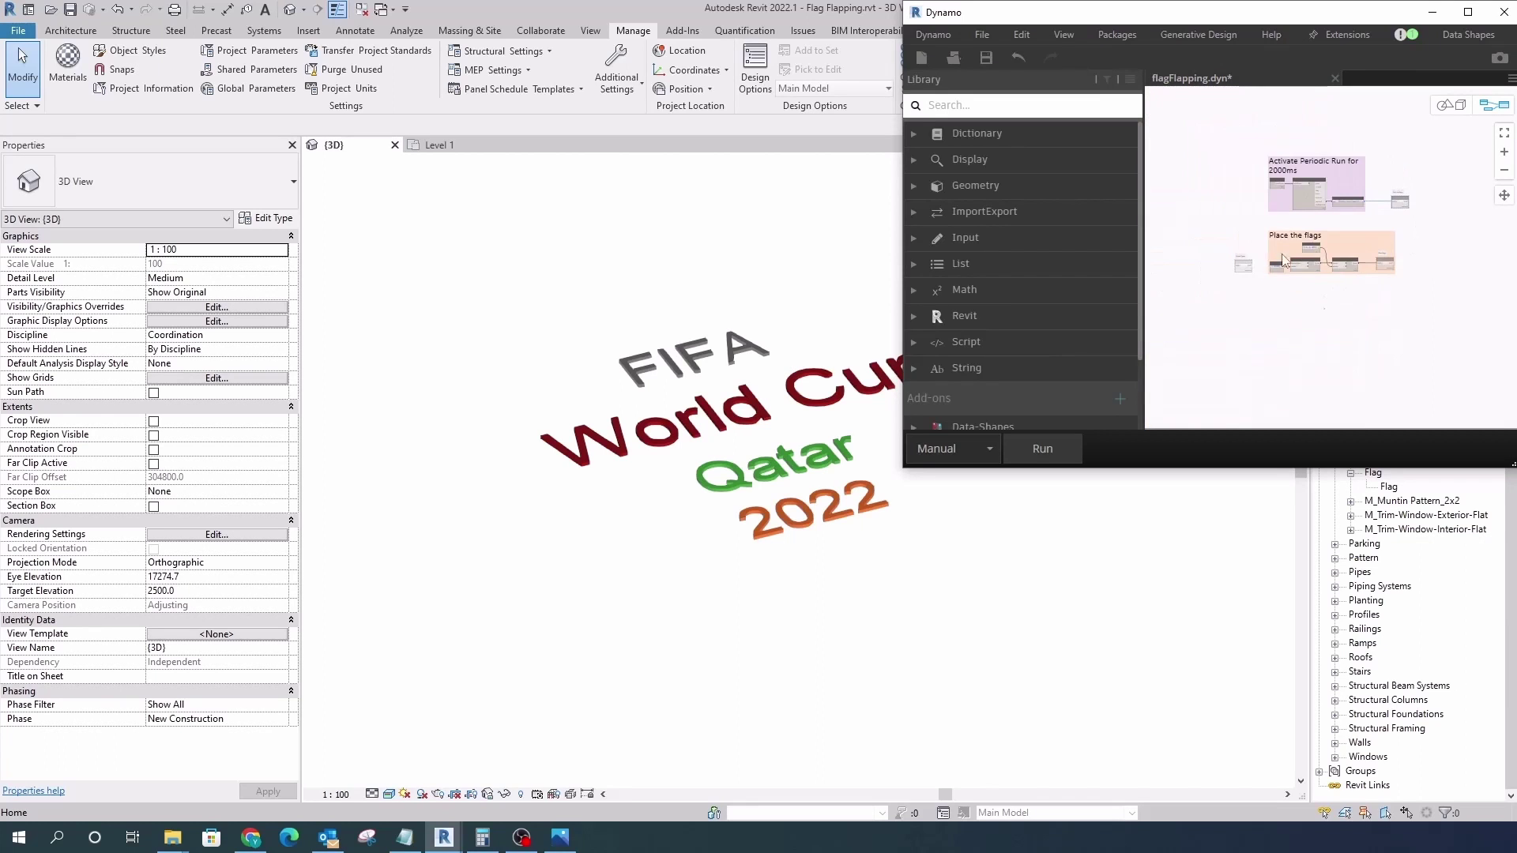
pyautogui.scroll(1, 1259, 271)
pyautogui.scroll(1, 1208, 252)
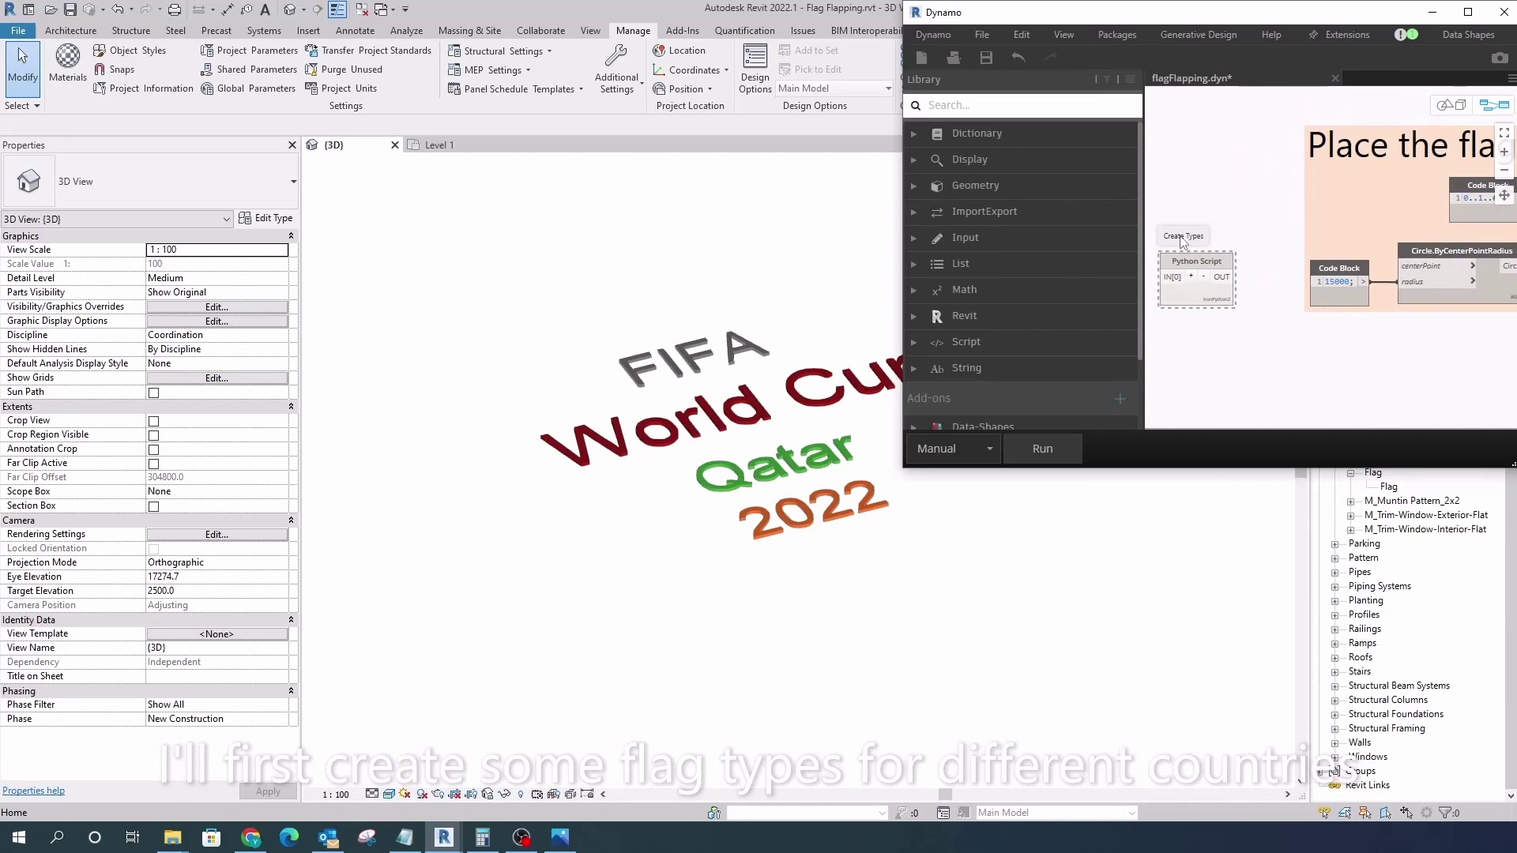
pyautogui.scroll(1, 1406, 545)
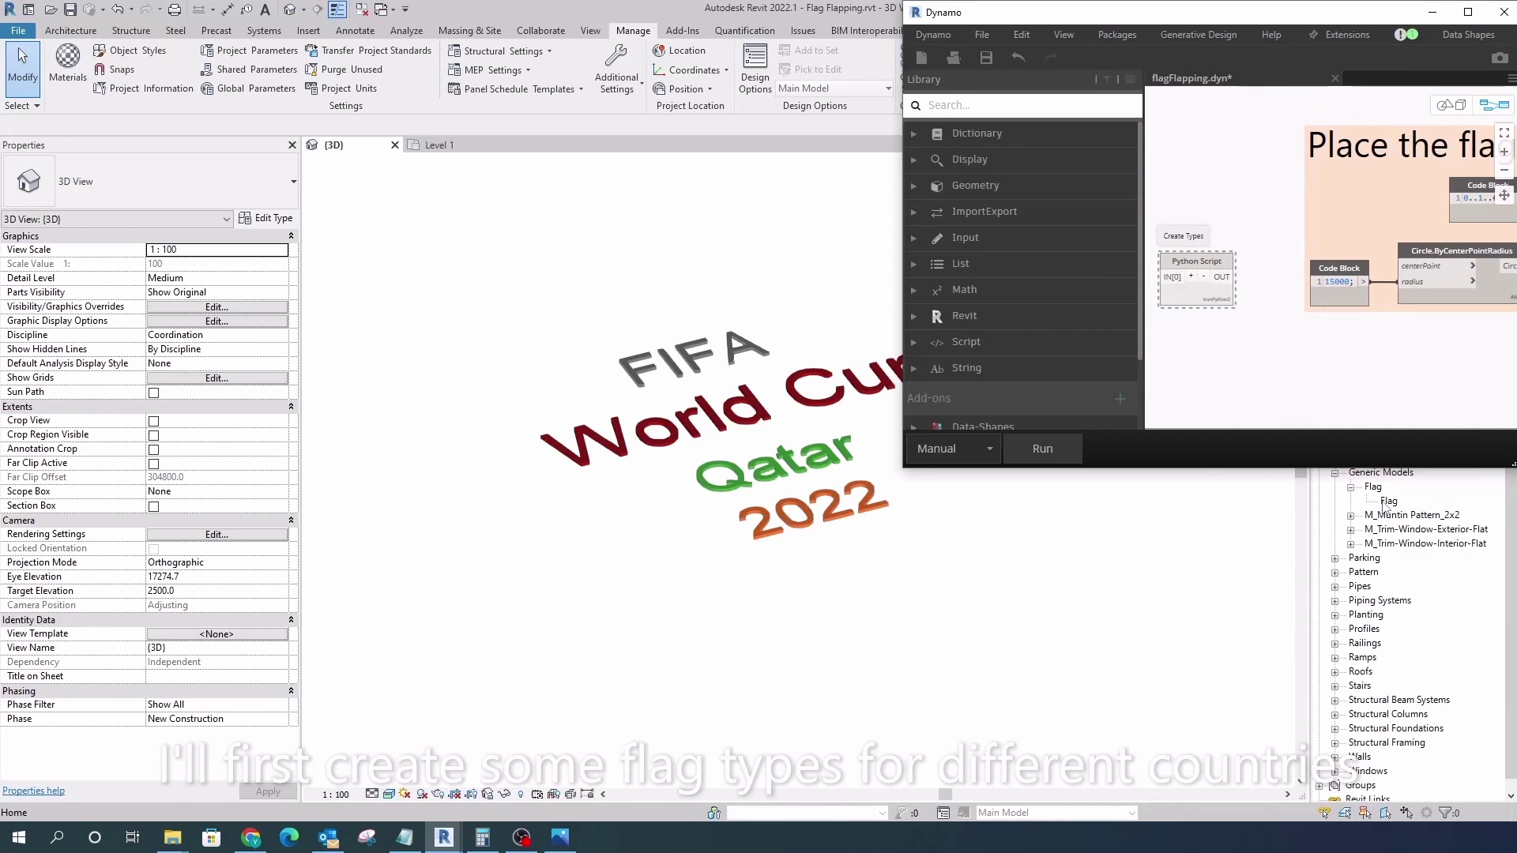
# - Unfreeze the Create Types script so the flag types are created, then select Flag_Argentina
pyautogui.rightClick(1200, 298)
pyautogui.click(1200, 353)
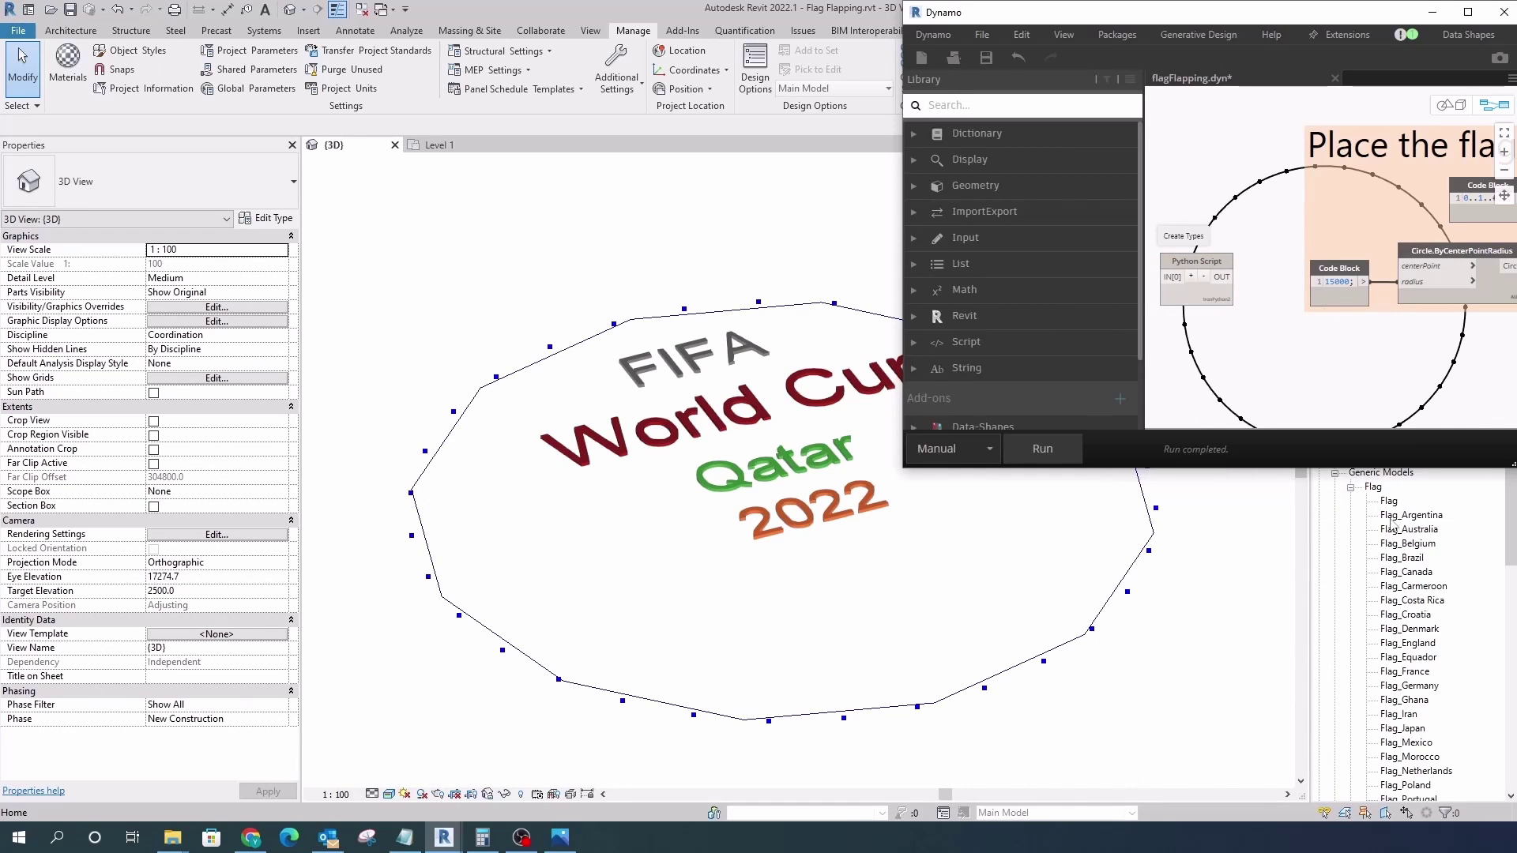
pyautogui.scroll(-3, 1392, 525)
pyautogui.scroll(5, 1402, 537)
pyautogui.click(1410, 545)
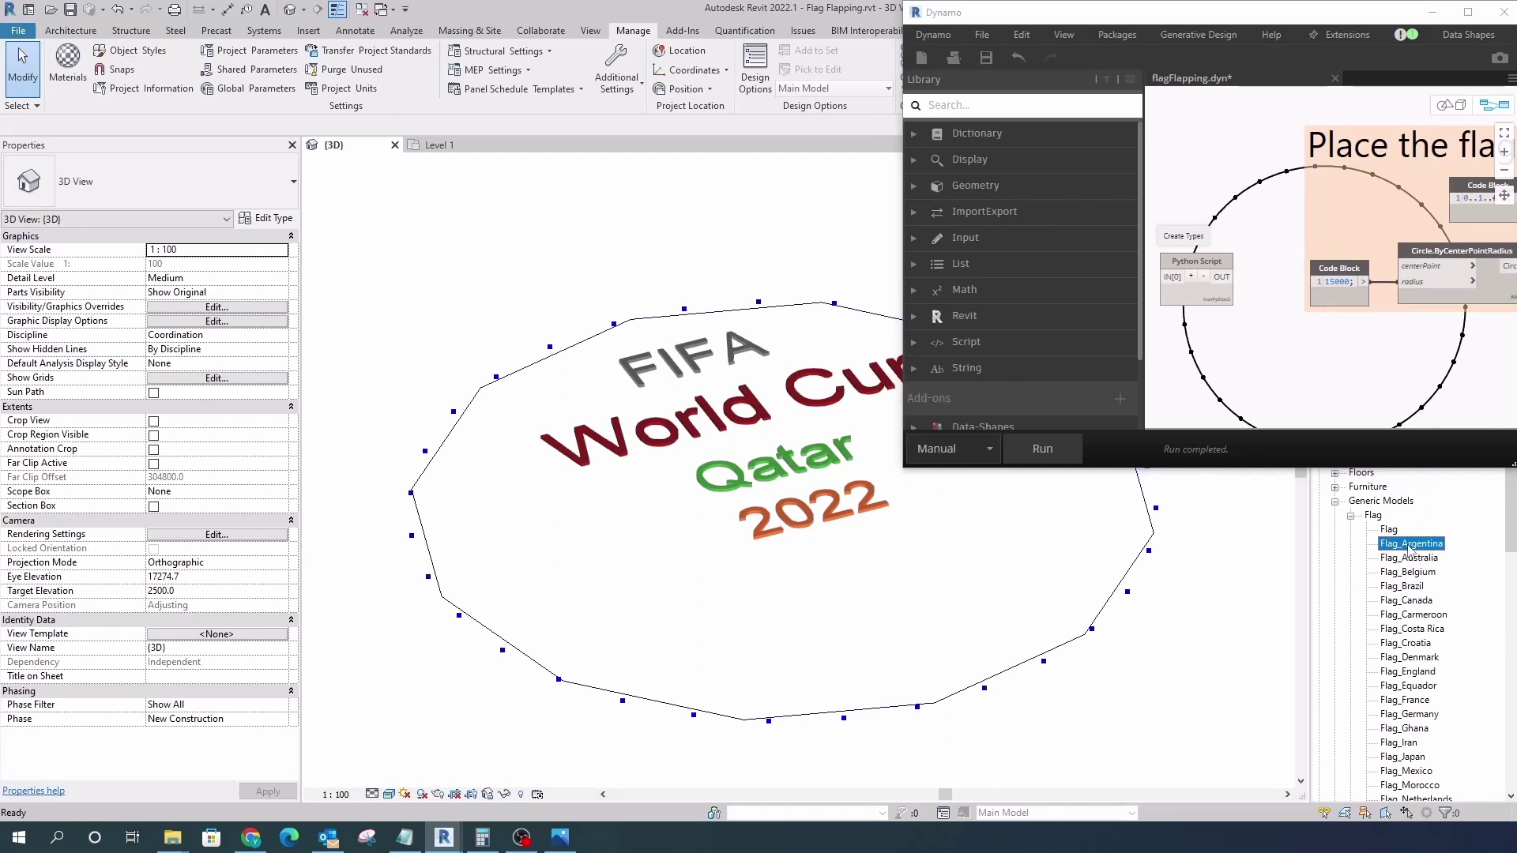
pyautogui.moveTo(1409, 546); pyautogui.dragTo(803, 385)
# - Inspect Flag_Argentina's material and its Argentina.png texture settings
pyautogui.click(265, 218)
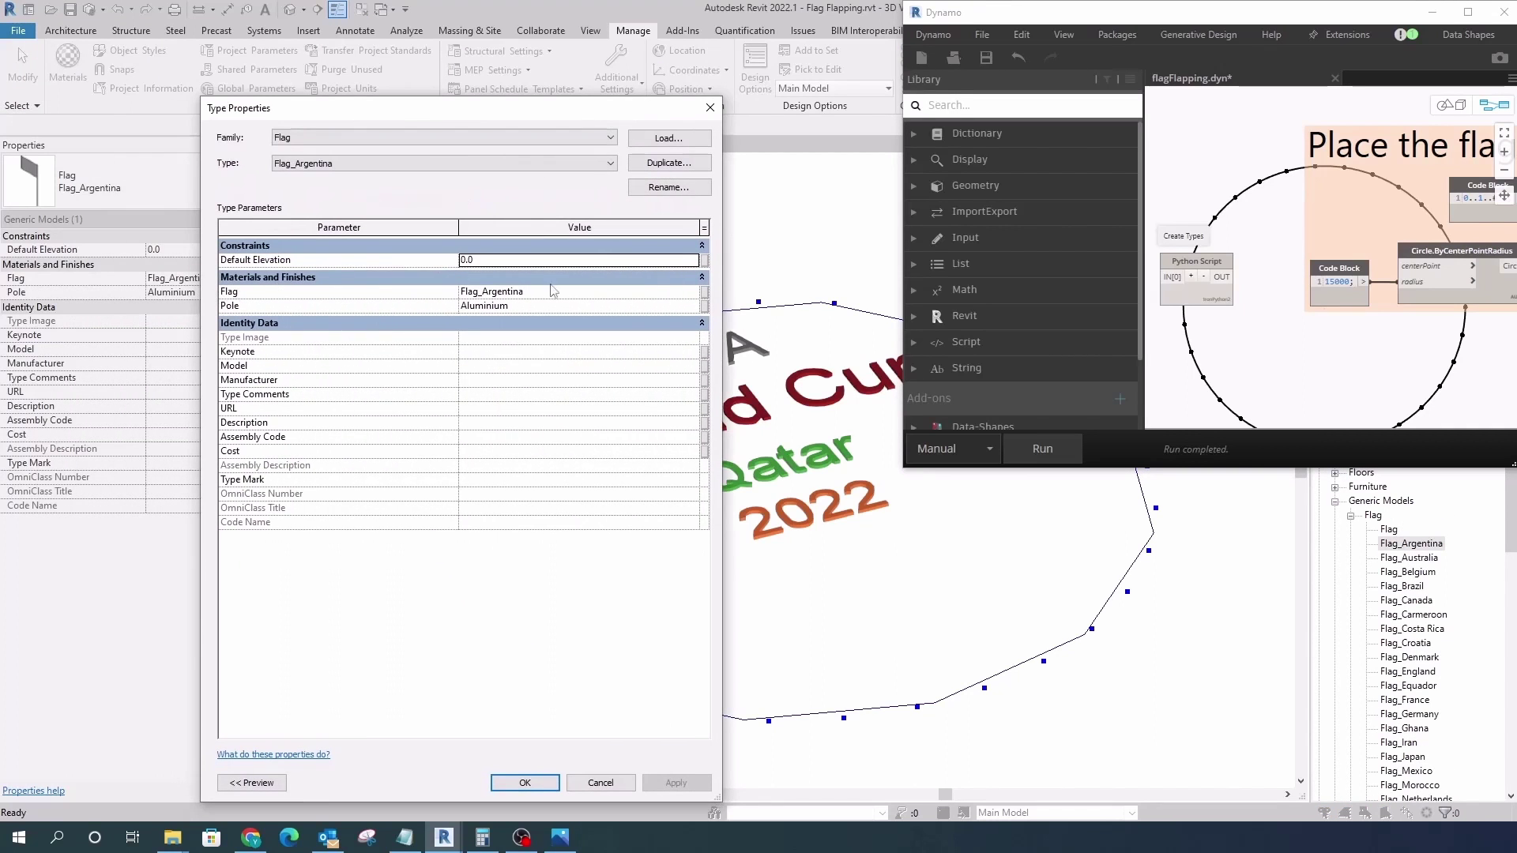
pyautogui.click(692, 293)
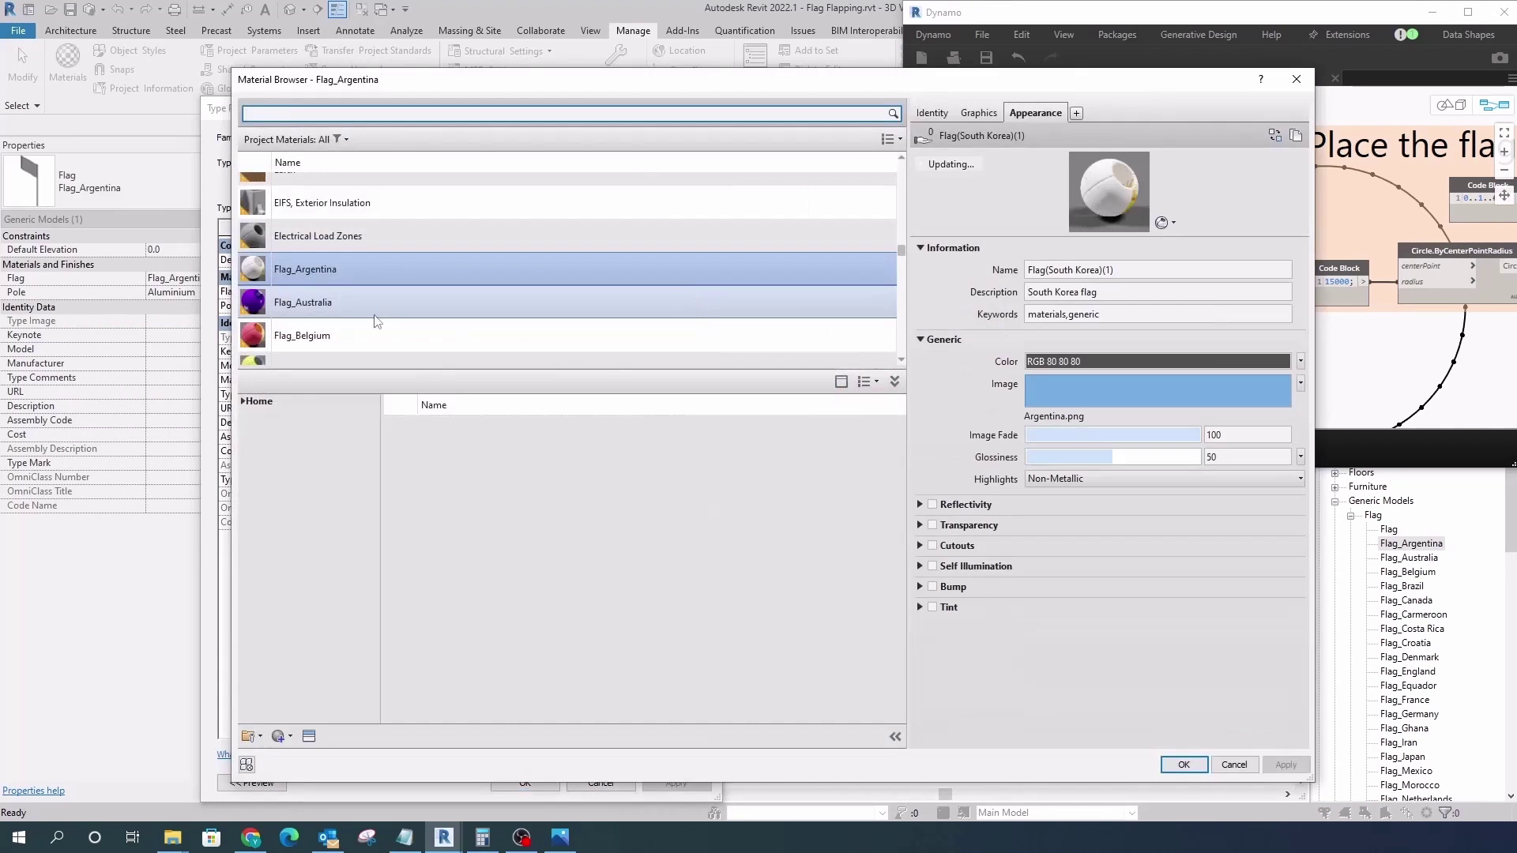
pyautogui.click(1127, 399)
pyautogui.press('Return')
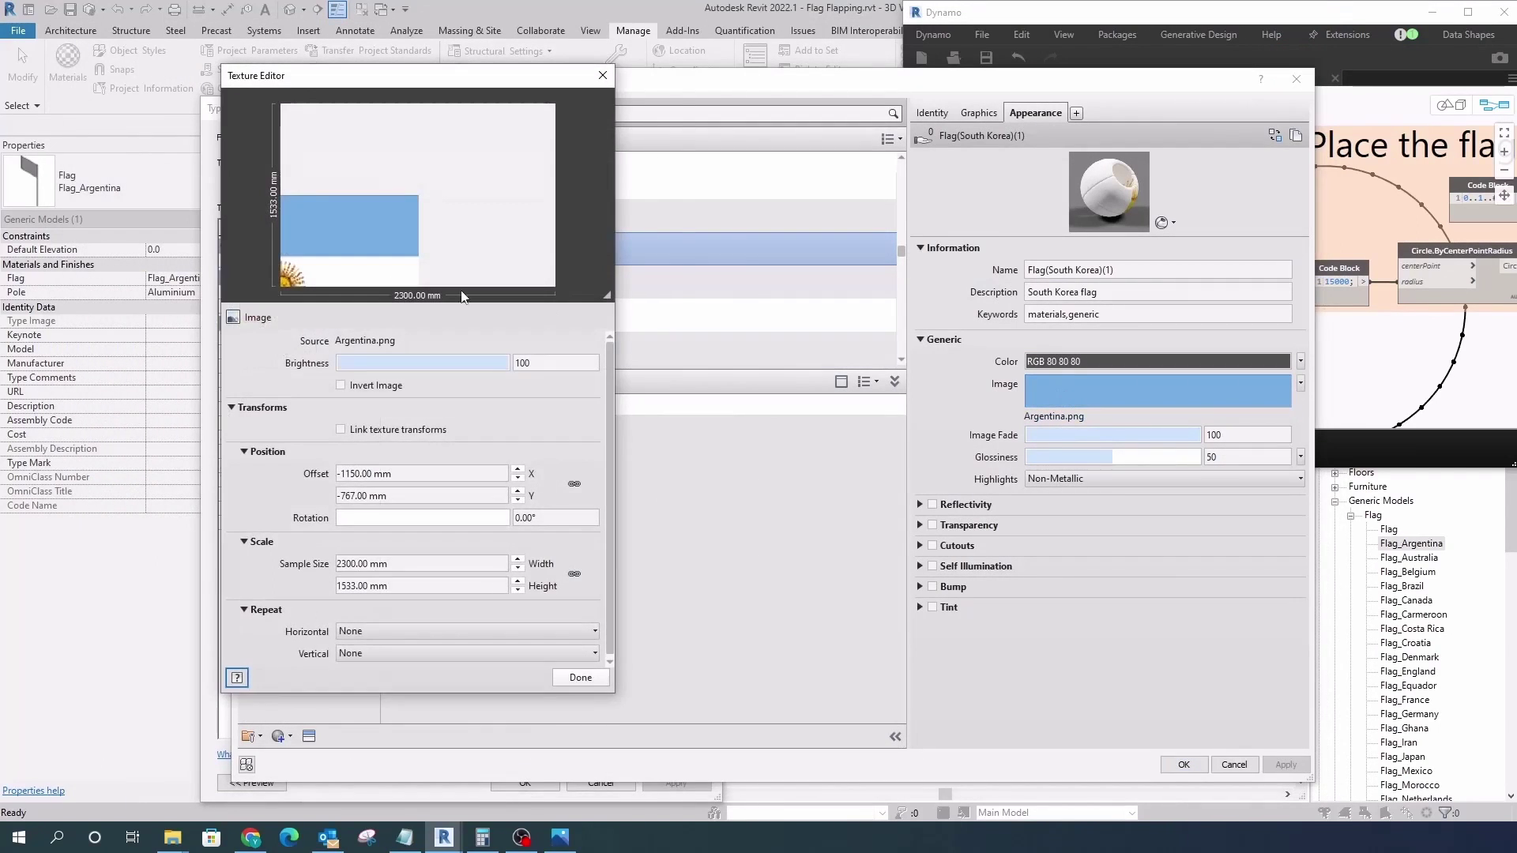
# - Close the dialogs and open the Flag_Australia and Flag_Belgium type properties
pyautogui.click(602, 75)
pyautogui.click(1183, 764)
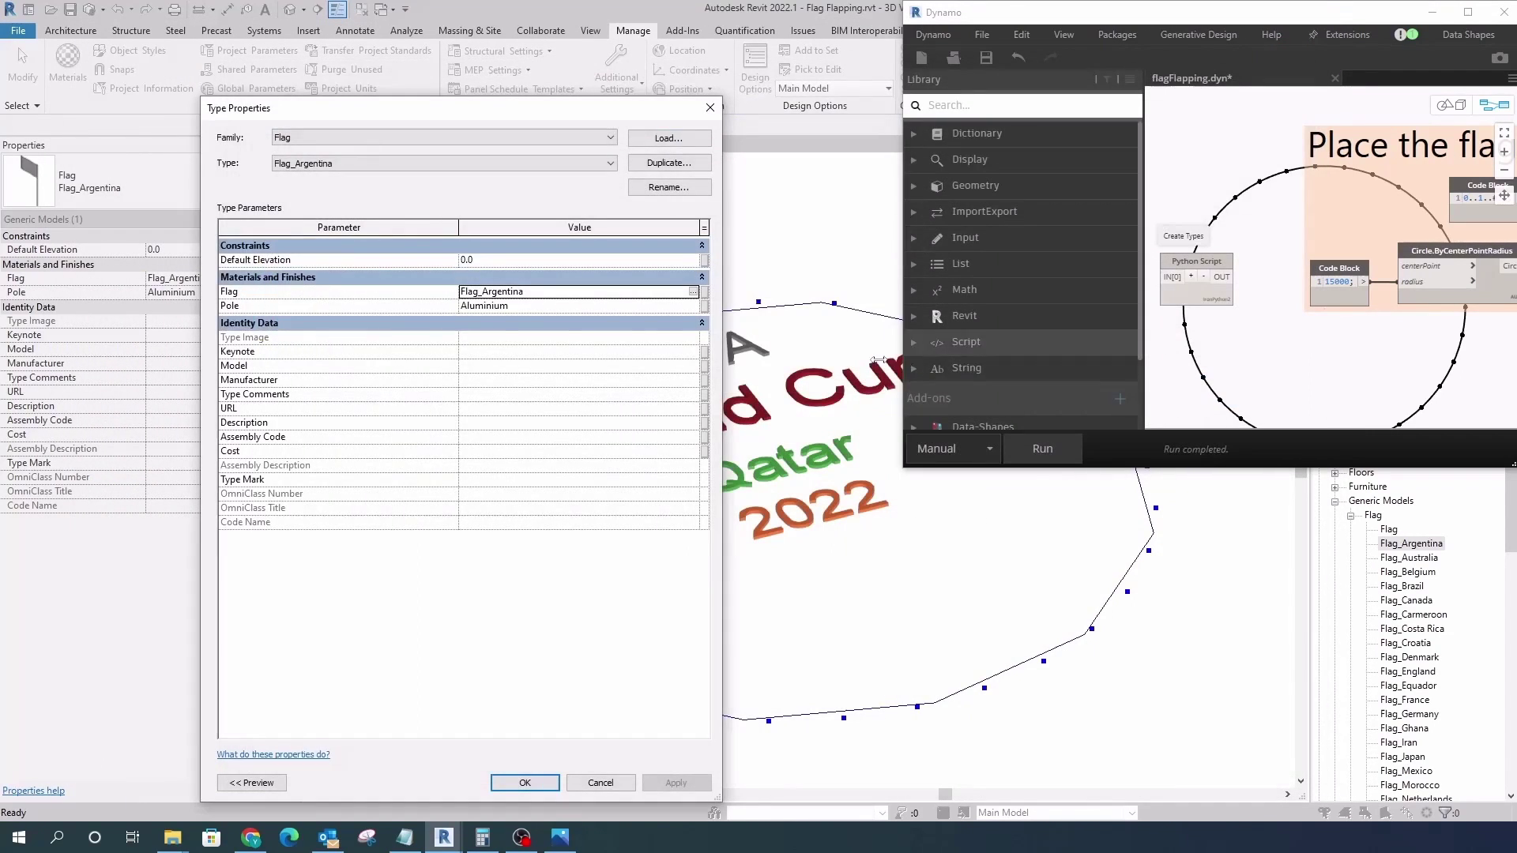
pyautogui.click(709, 107)
pyautogui.doubleClick(1398, 558)
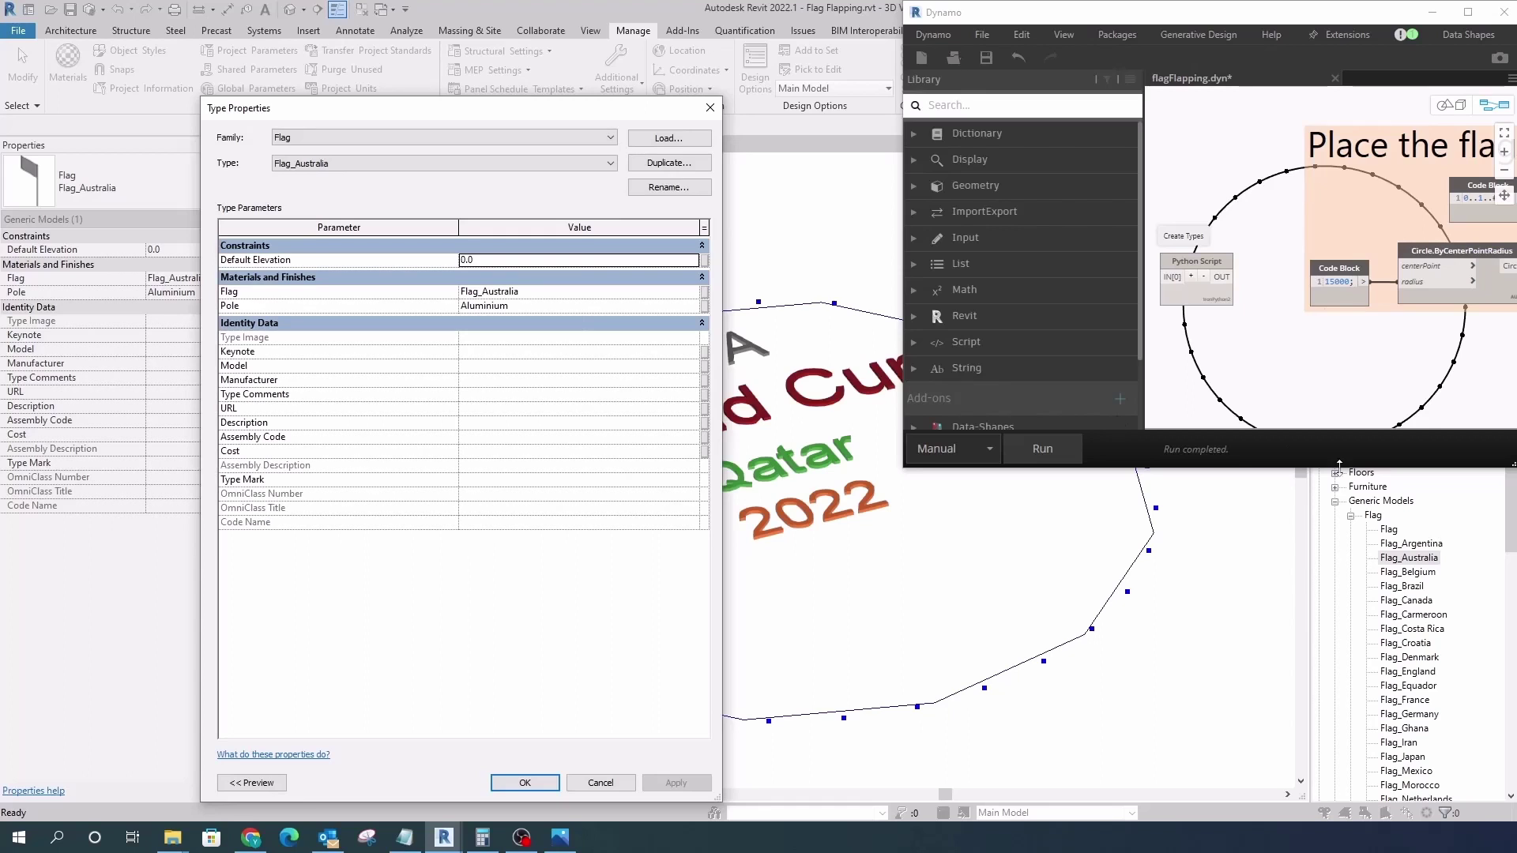
pyautogui.doubleClick(1407, 572)
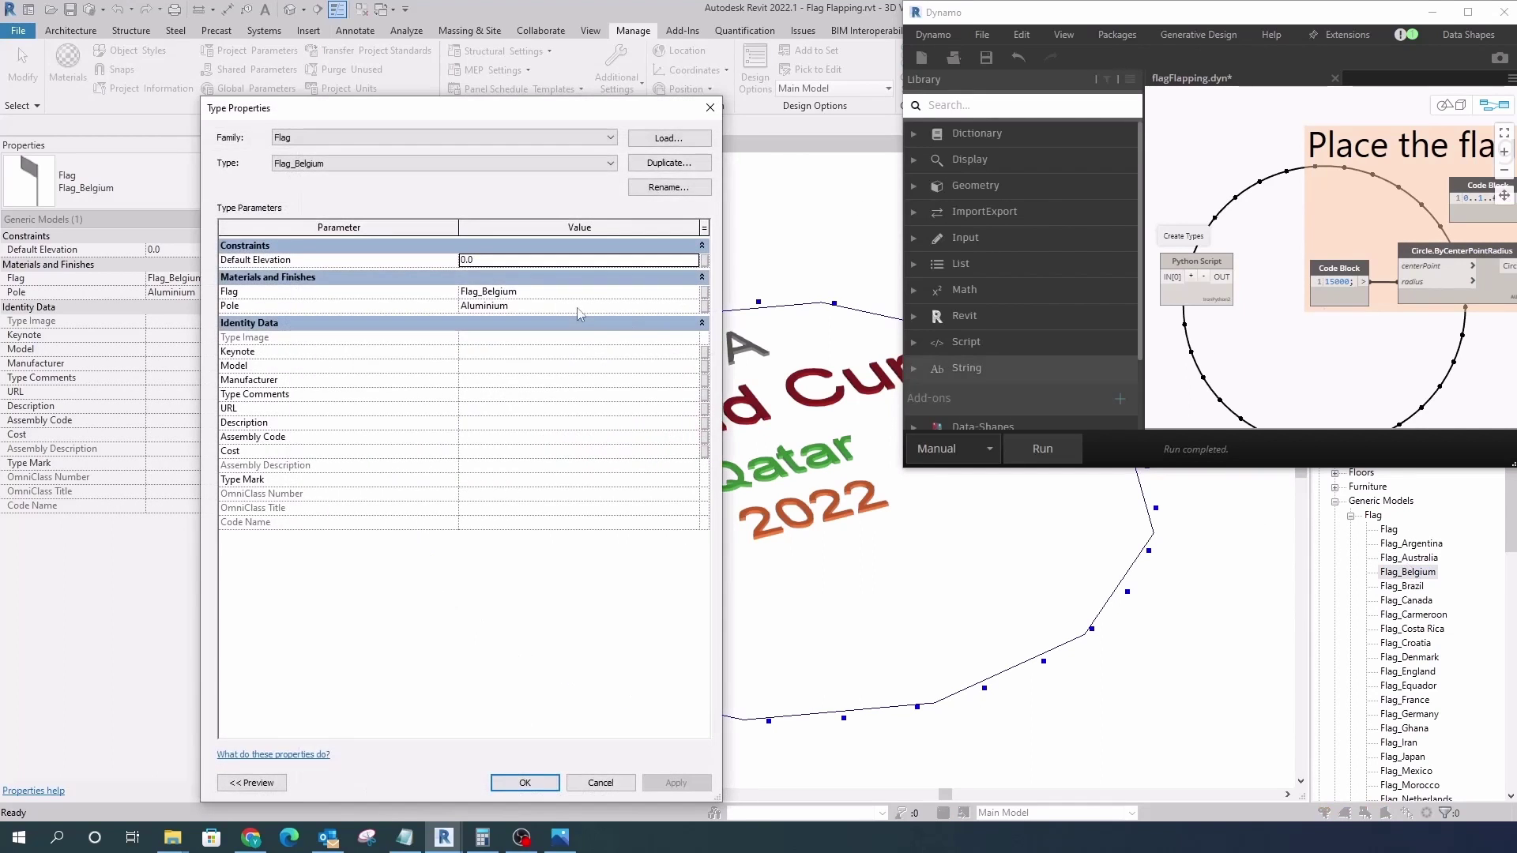
# - Maximize Dynamo and review the Create Types Python code in an enlarged editor
pyautogui.click(709, 108)
pyautogui.click(1468, 11)
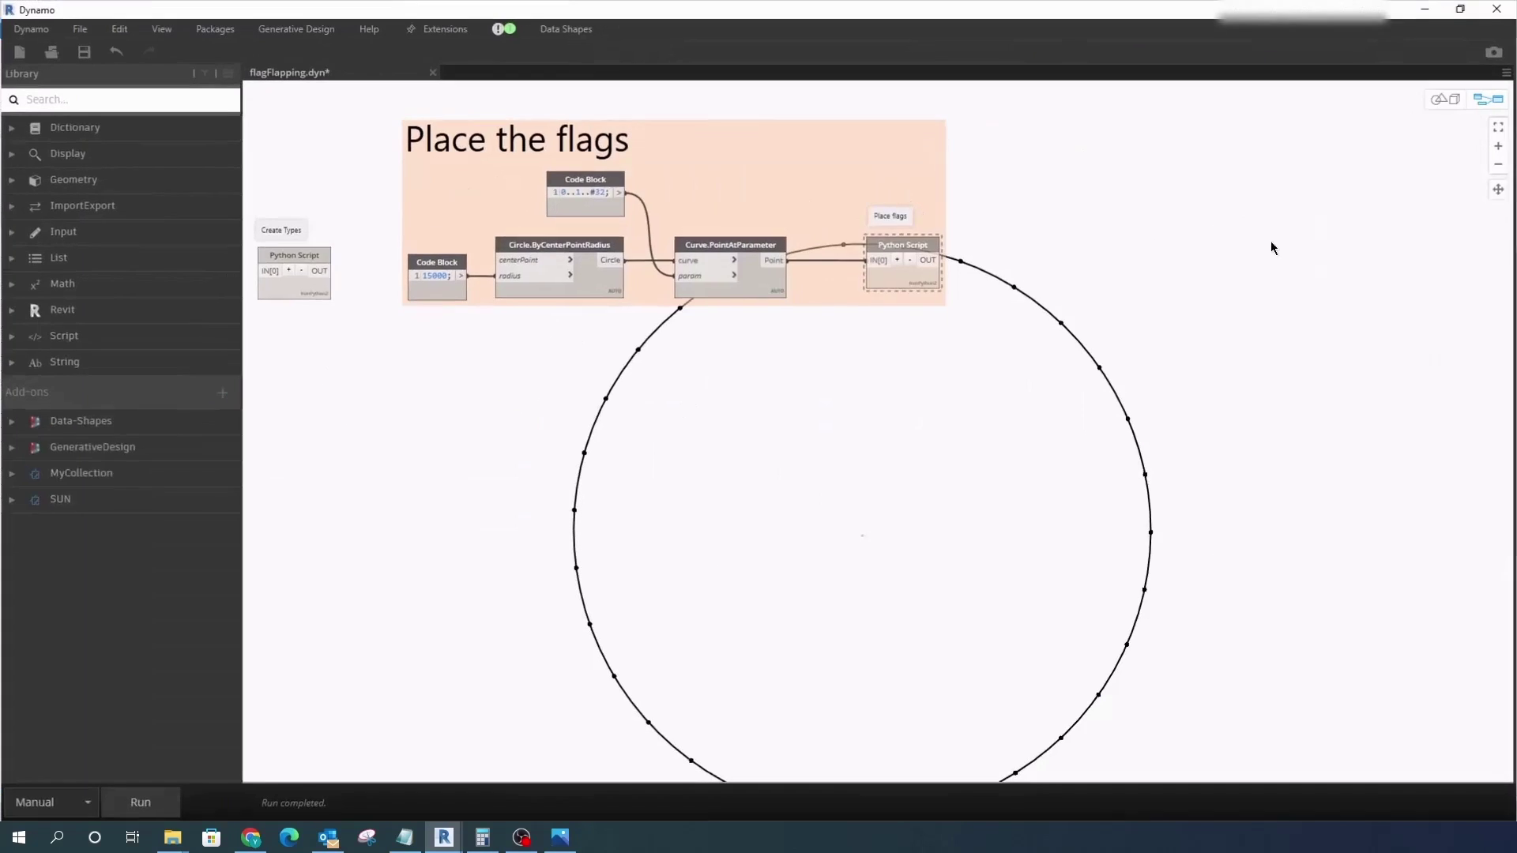
pyautogui.scroll(5, 537, 313)
pyautogui.doubleClick(659, 372)
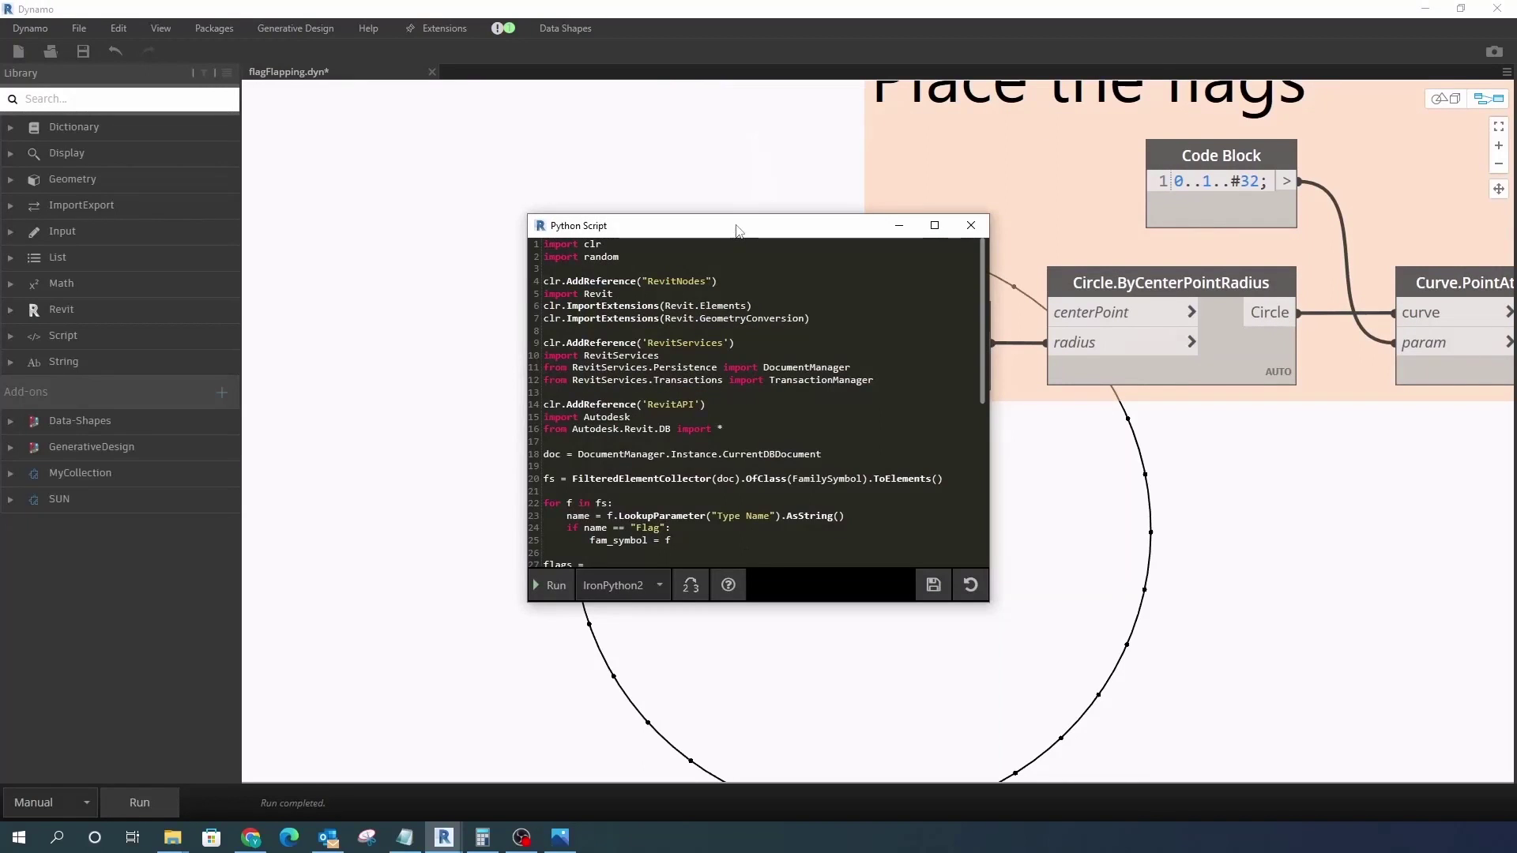
pyautogui.moveTo(736, 215); pyautogui.dragTo(737, 10)
pyautogui.moveTo(775, 605); pyautogui.dragTo(775, 746)
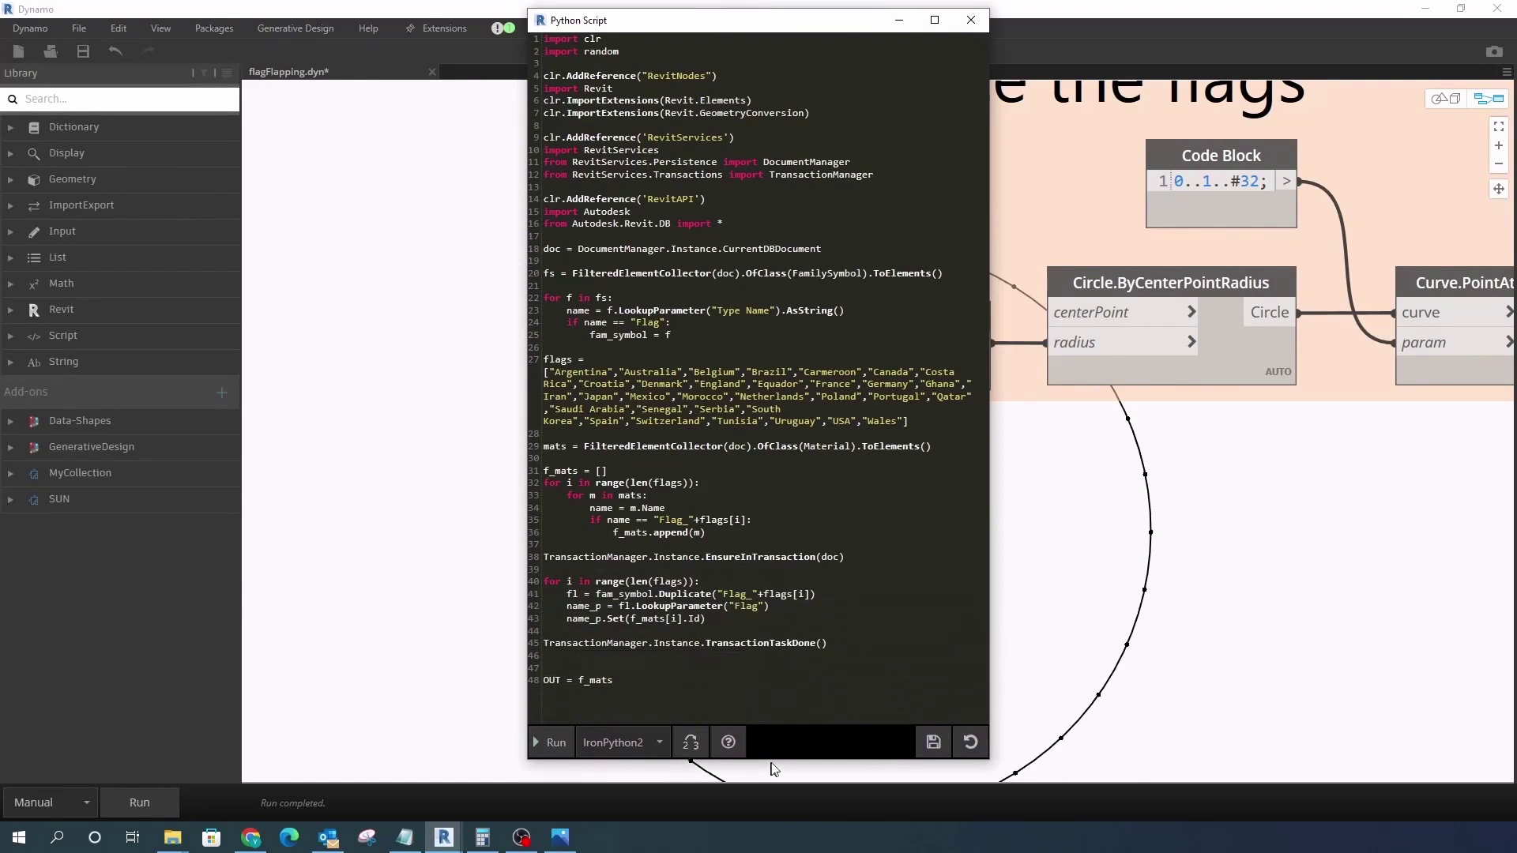
pyautogui.moveTo(990, 586); pyautogui.dragTo(1396, 586)
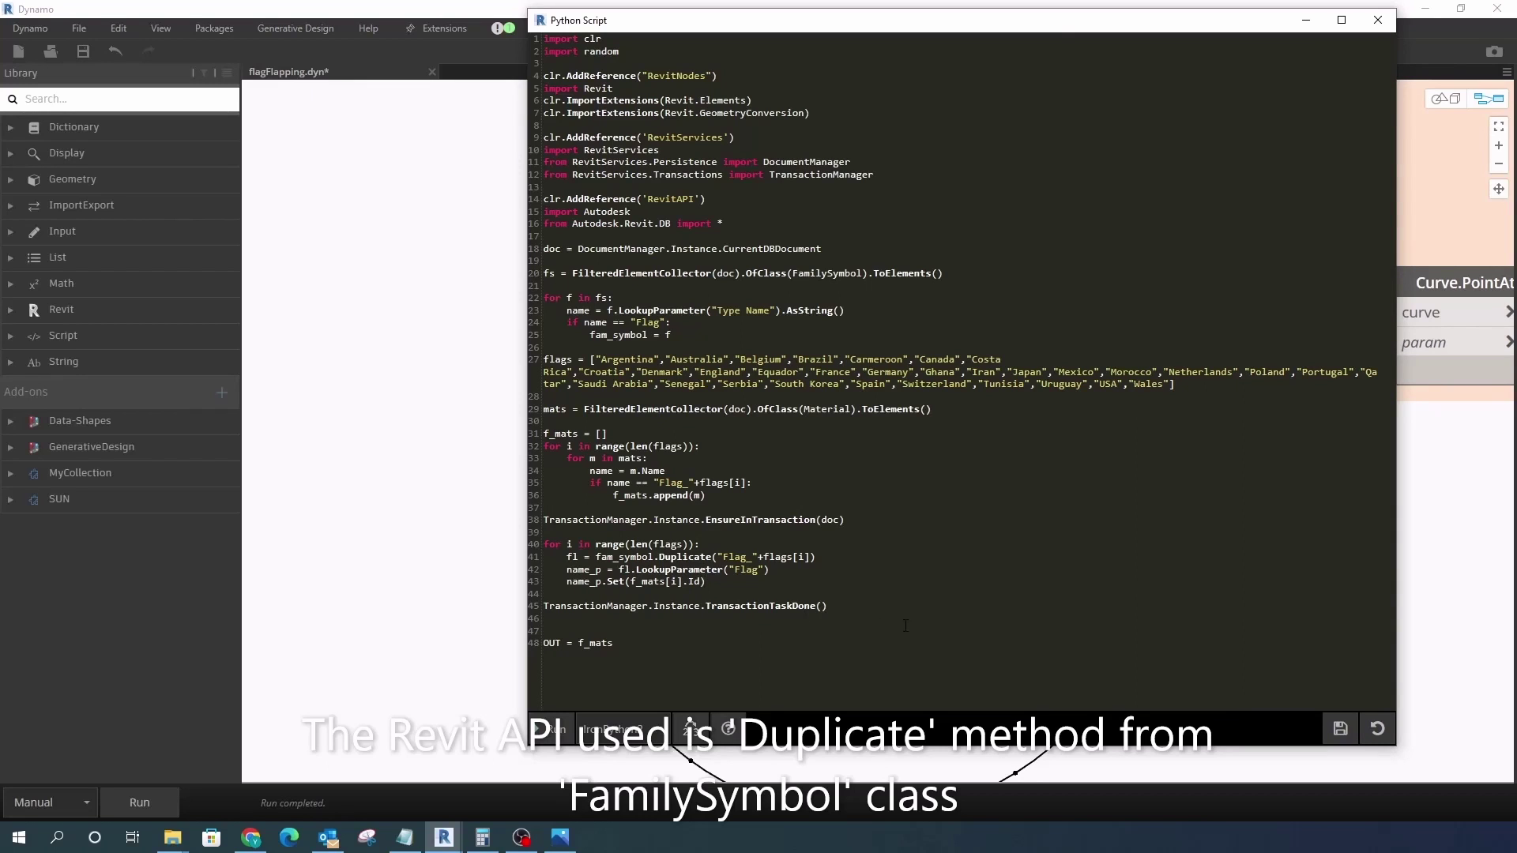
pyautogui.click(1385, 26)
# - Check the Create Types node's options and look around the graph
pyautogui.rightClick(686, 365)
pyautogui.click(694, 467)
pyautogui.scroll(-5, 694, 467)
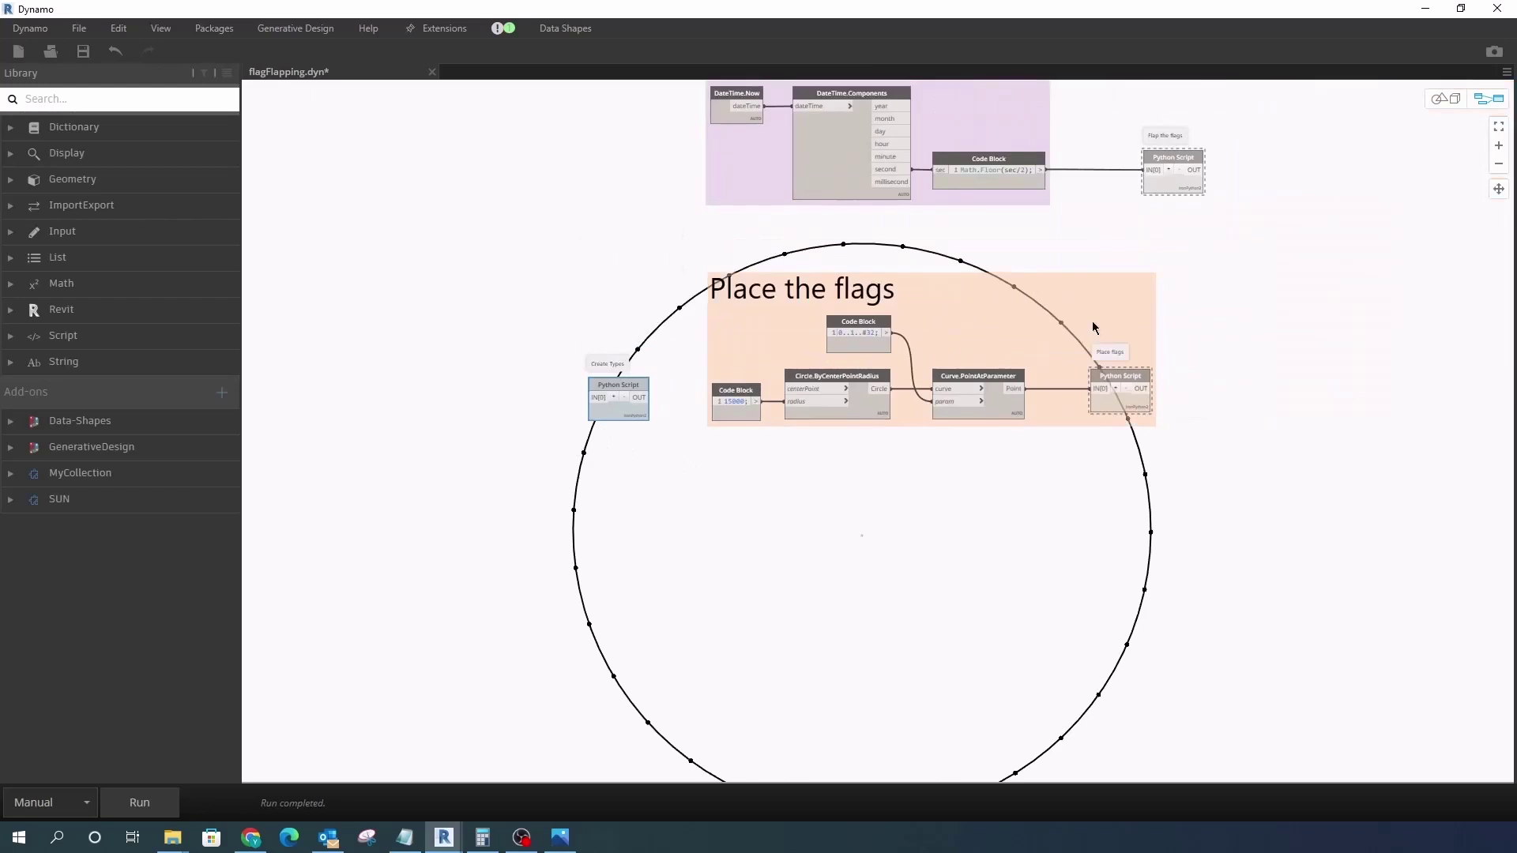
pyautogui.scroll(3, 1106, 371)
pyautogui.scroll(2, 1059, 387)
pyautogui.scroll(-3, 1070, 382)
pyautogui.scroll(2, 877, 302)
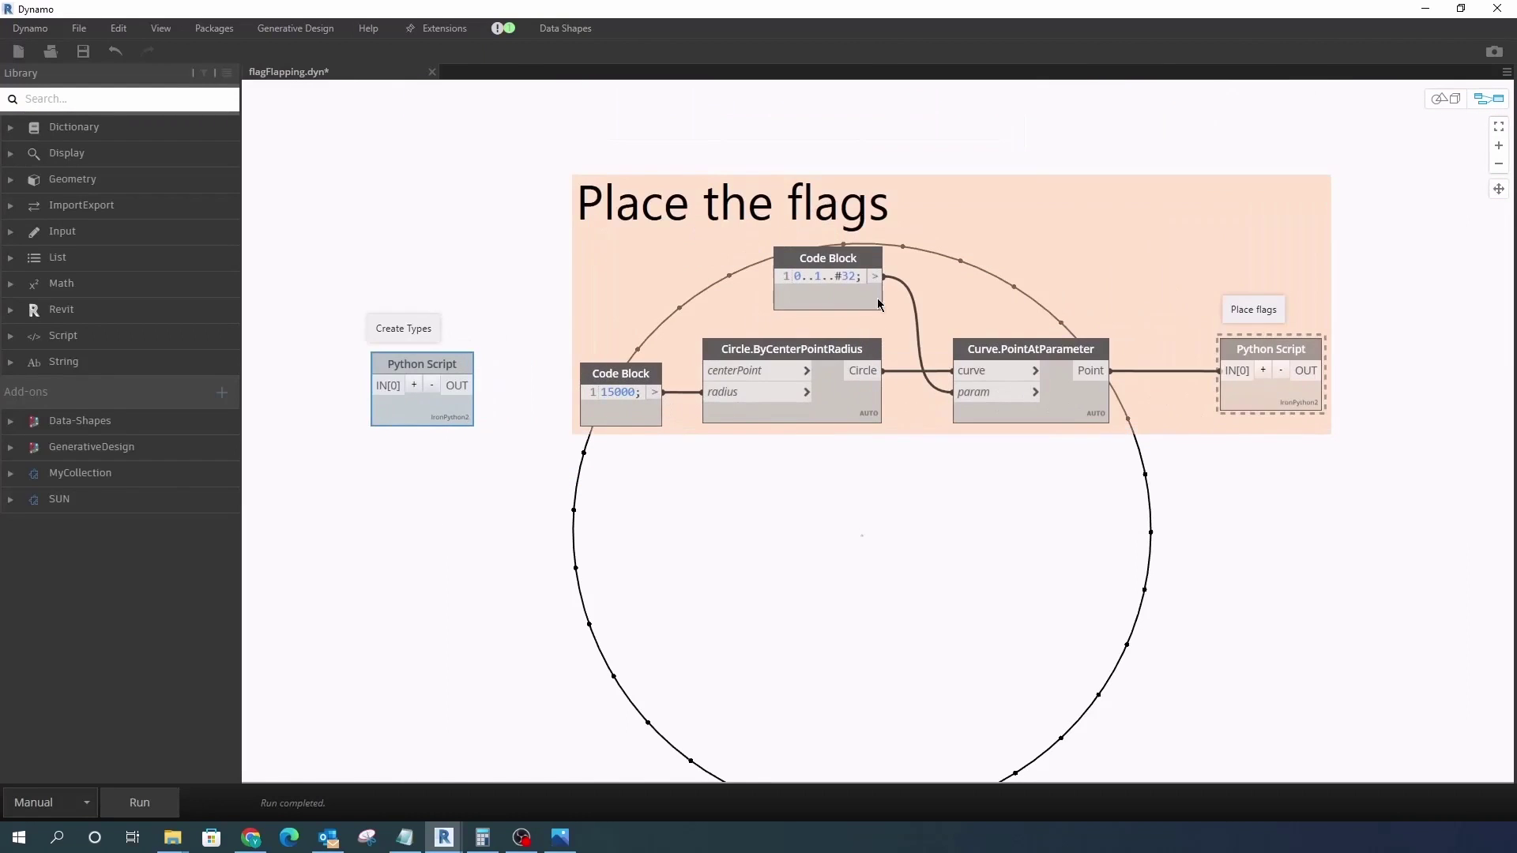
pyautogui.scroll(-2, 877, 297)
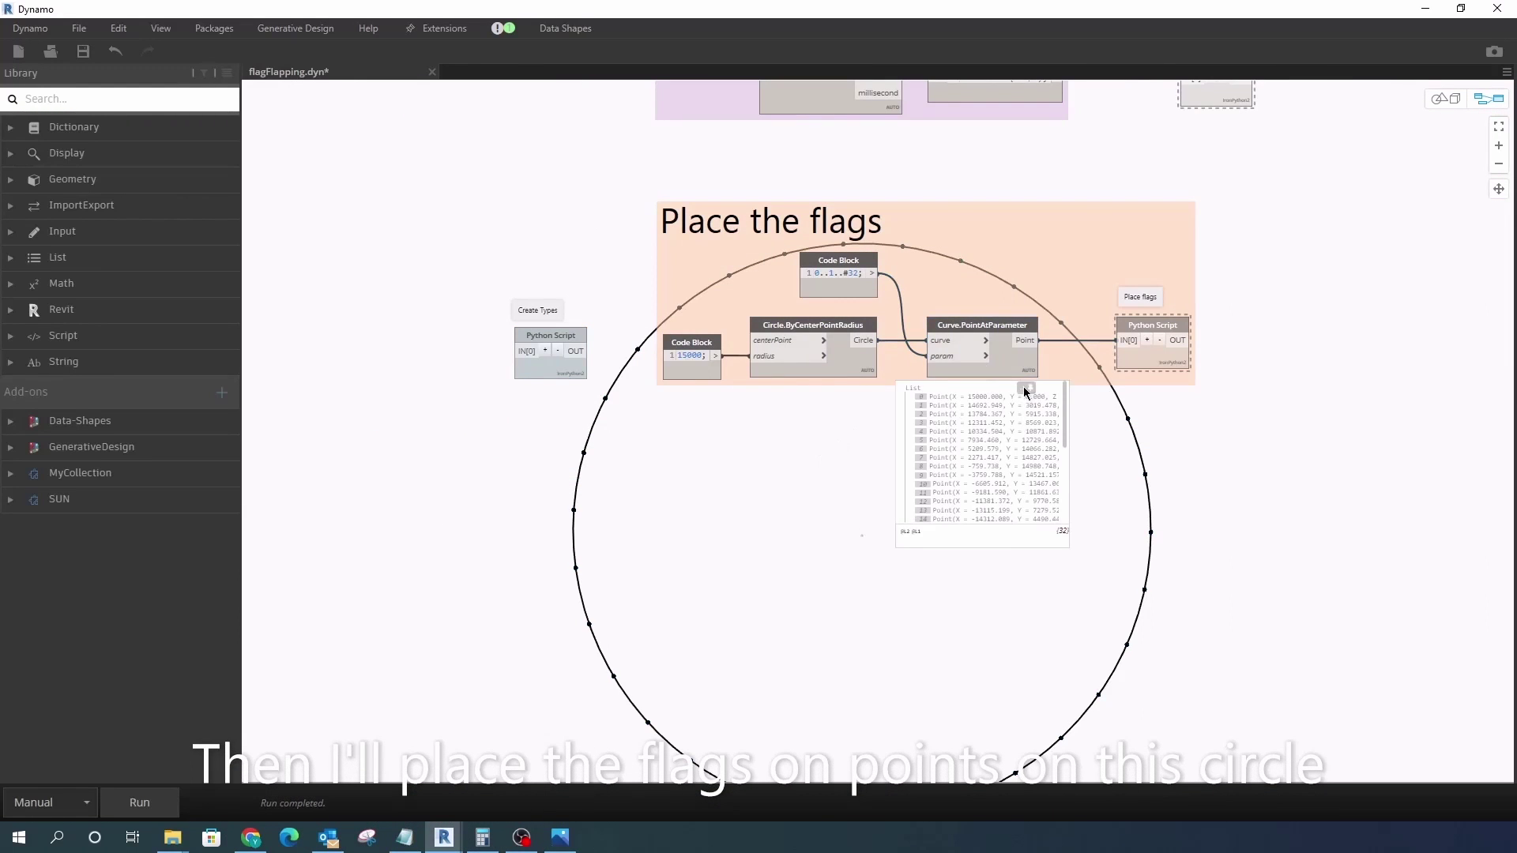
# - Check the Place flags node options and restore Dynamo beside the Revit view
pyautogui.rightClick(552, 370)
pyautogui.click(552, 365)
pyautogui.rightClick(553, 367)
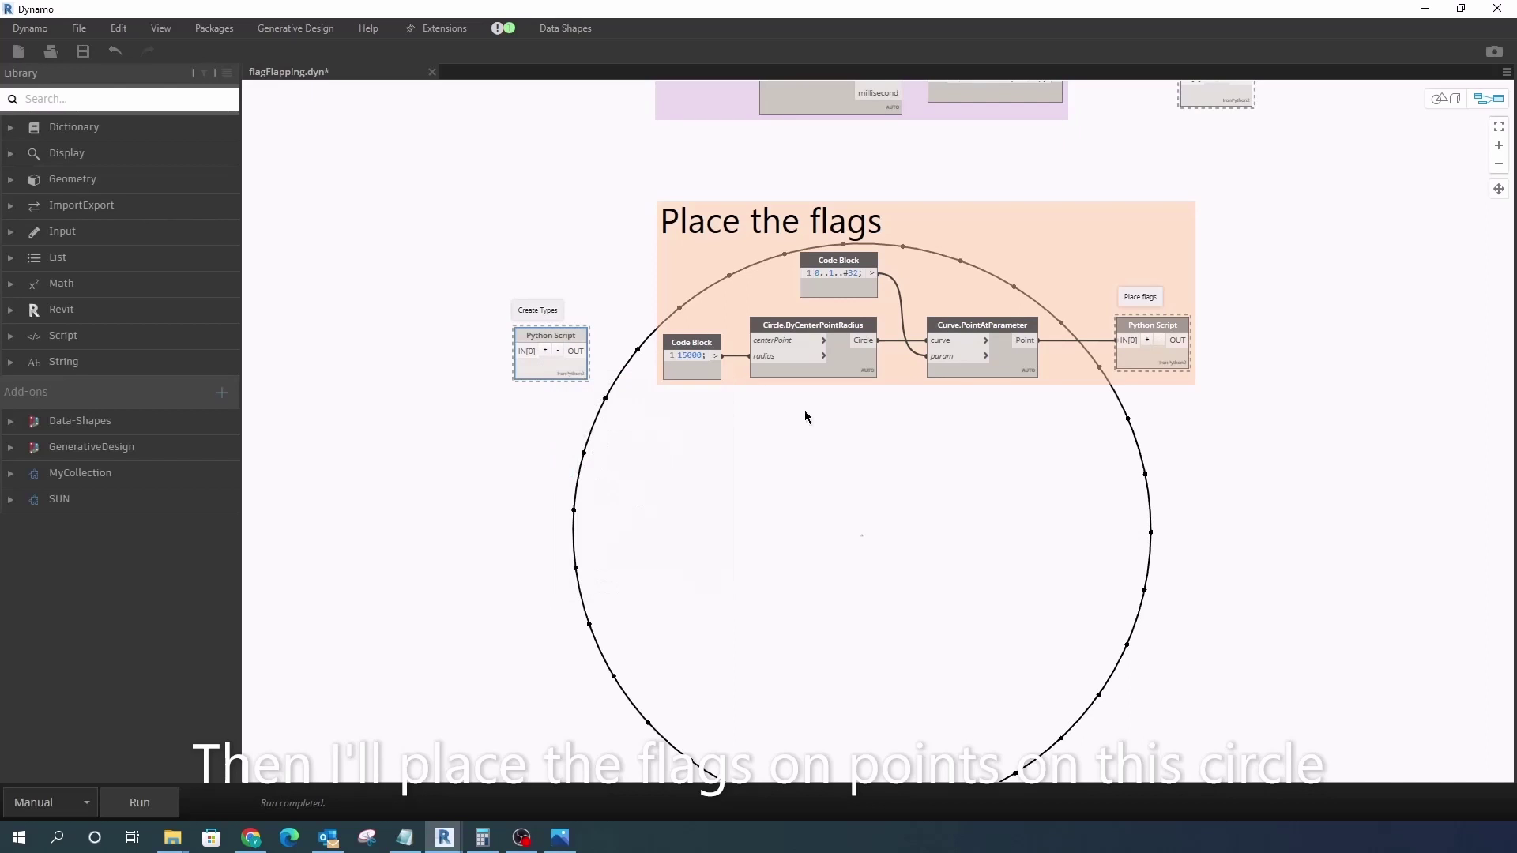
pyautogui.rightClick(1155, 365)
pyautogui.click(1284, 434)
pyautogui.click(1462, 10)
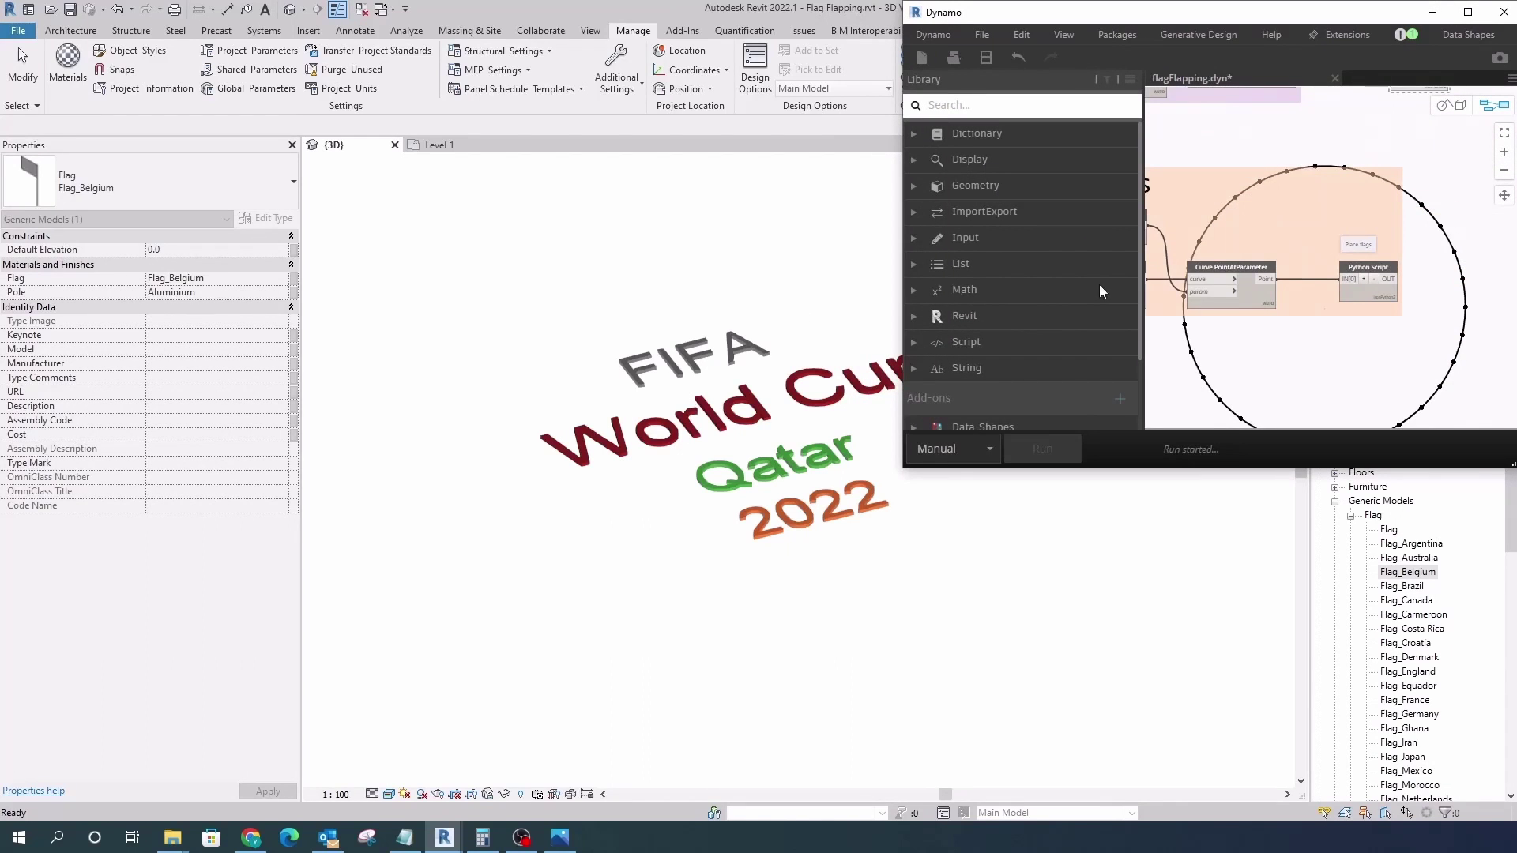
# - Deselect the Belgium flag, zoom out, and turn on shadows in the 3D view
pyautogui.click(644, 510)
pyautogui.scroll(-2, 644, 510)
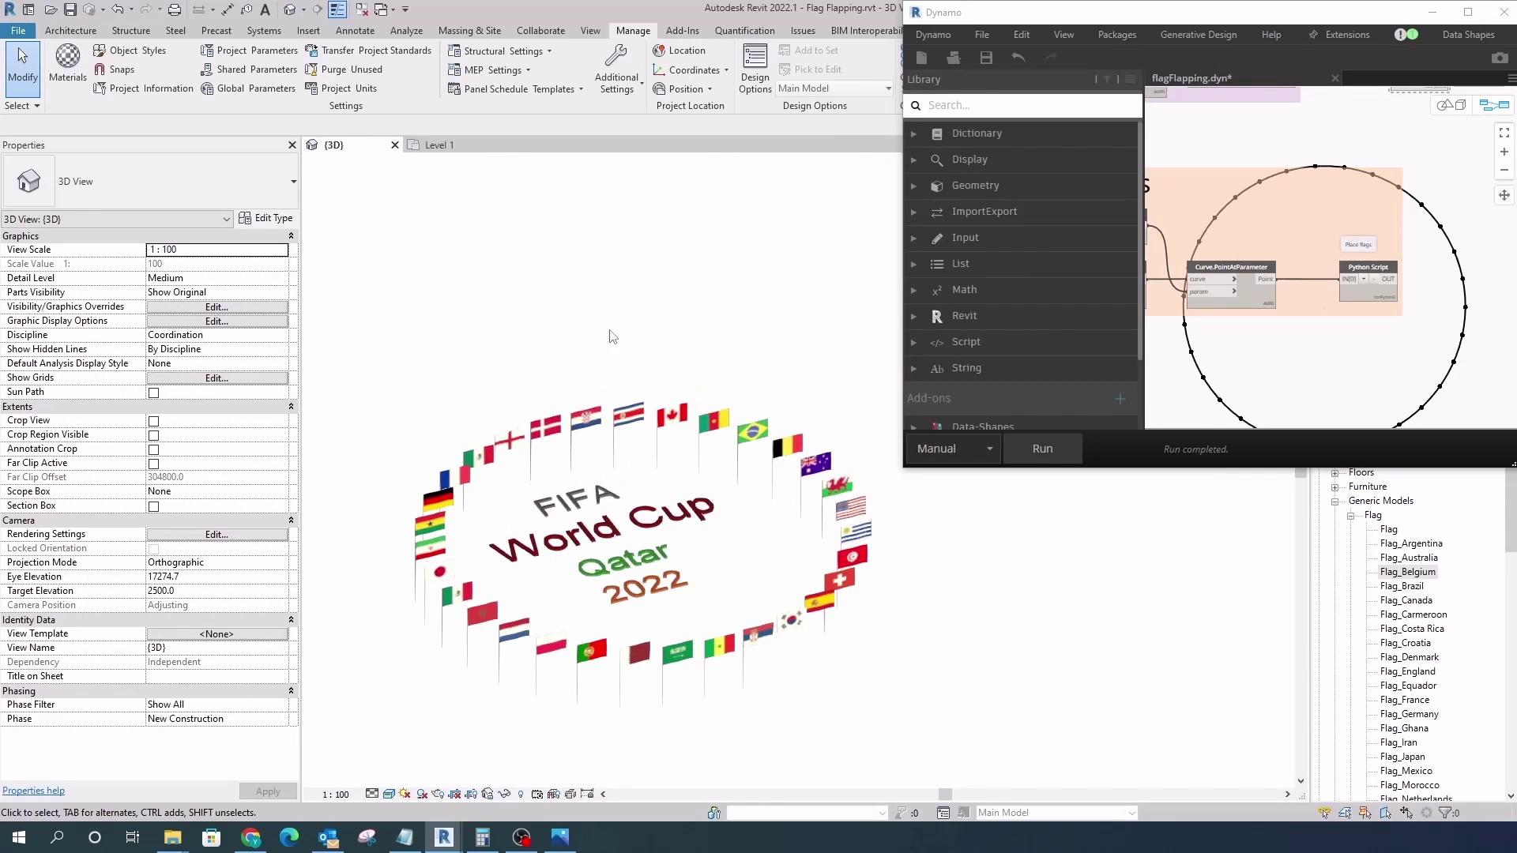
pyautogui.scroll(-1, 755, 559)
pyautogui.click(422, 795)
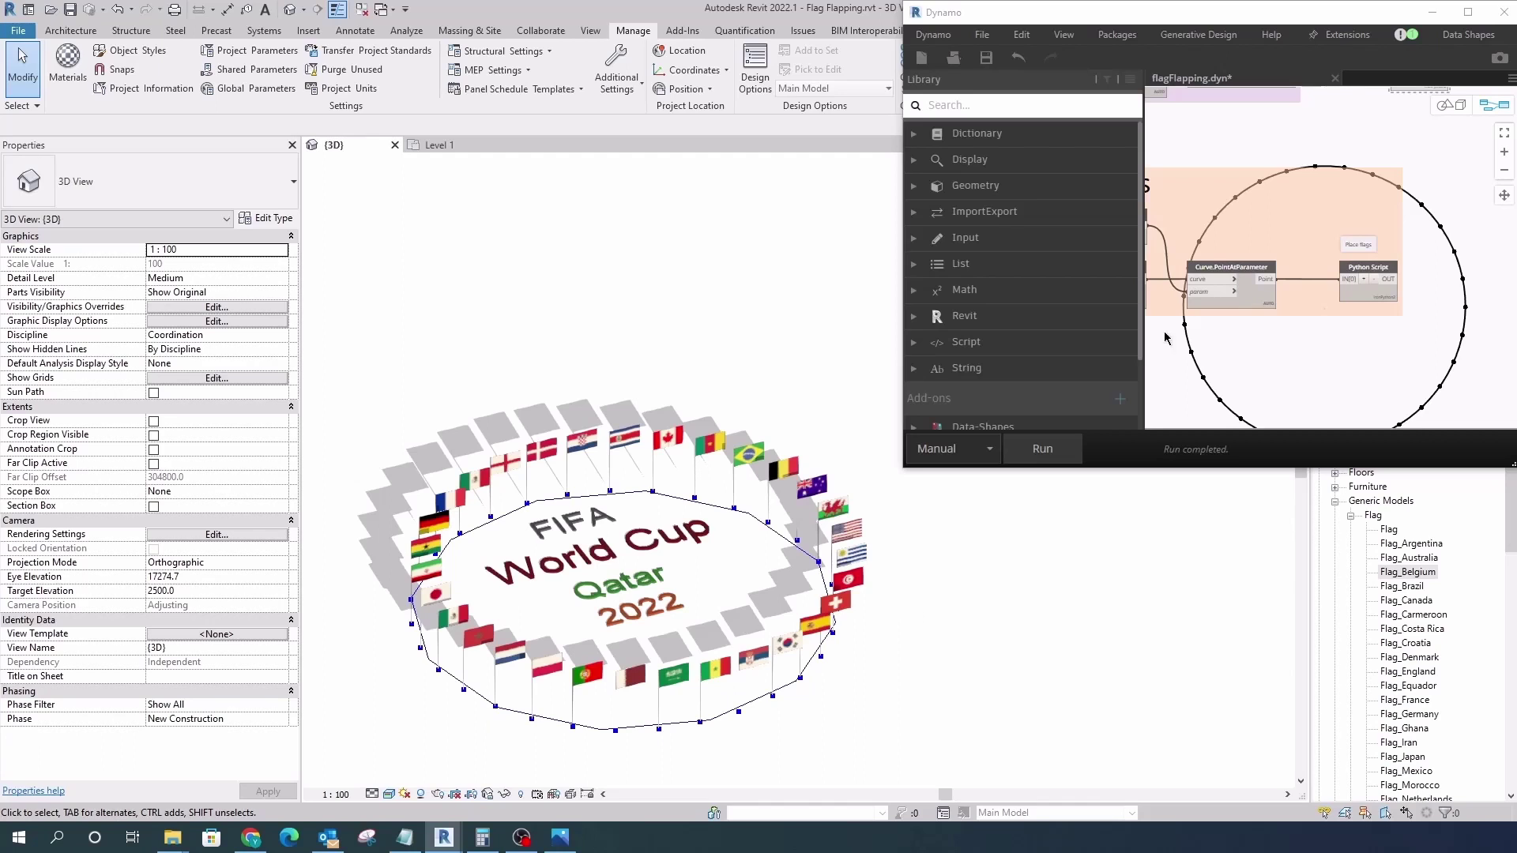
# - Hide the Dynamo point and circle previews around the flags
pyautogui.rightClick(1256, 299)
pyautogui.click(1304, 413)
pyautogui.moveTo(1149, 290); pyautogui.dragTo(1293, 294, button='middle')
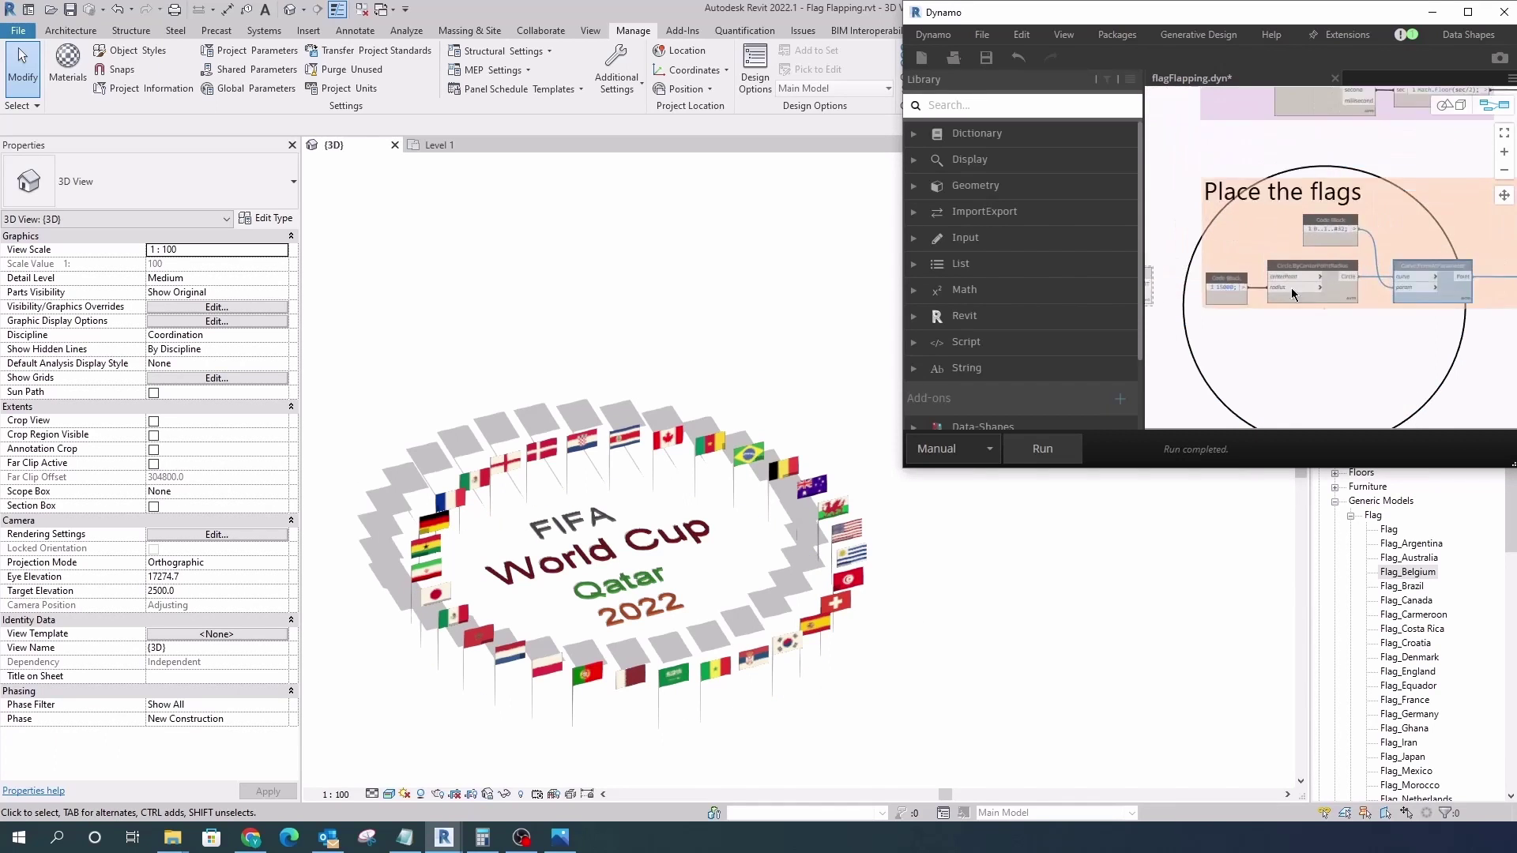
pyautogui.scroll(1, 1293, 293)
pyautogui.rightClick(1280, 294)
pyautogui.click(1319, 409)
pyautogui.scroll(-5, 1312, 297)
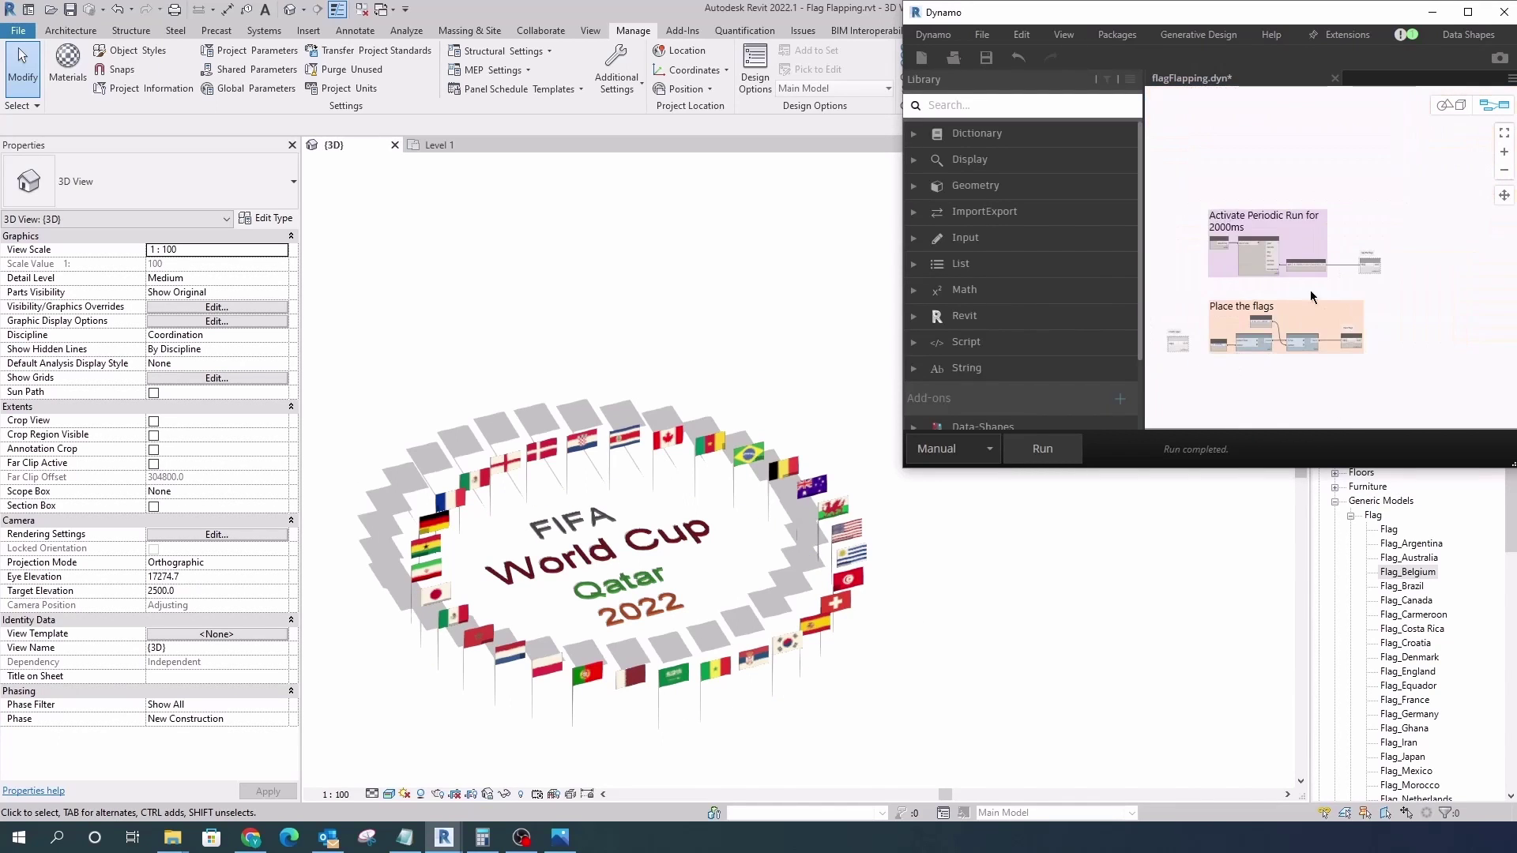
pyautogui.scroll(4, 1312, 296)
# - Bring the periodic-run group into view and open the Flap the flags node options
pyautogui.rightClick(1356, 348)
pyautogui.click(1221, 442)
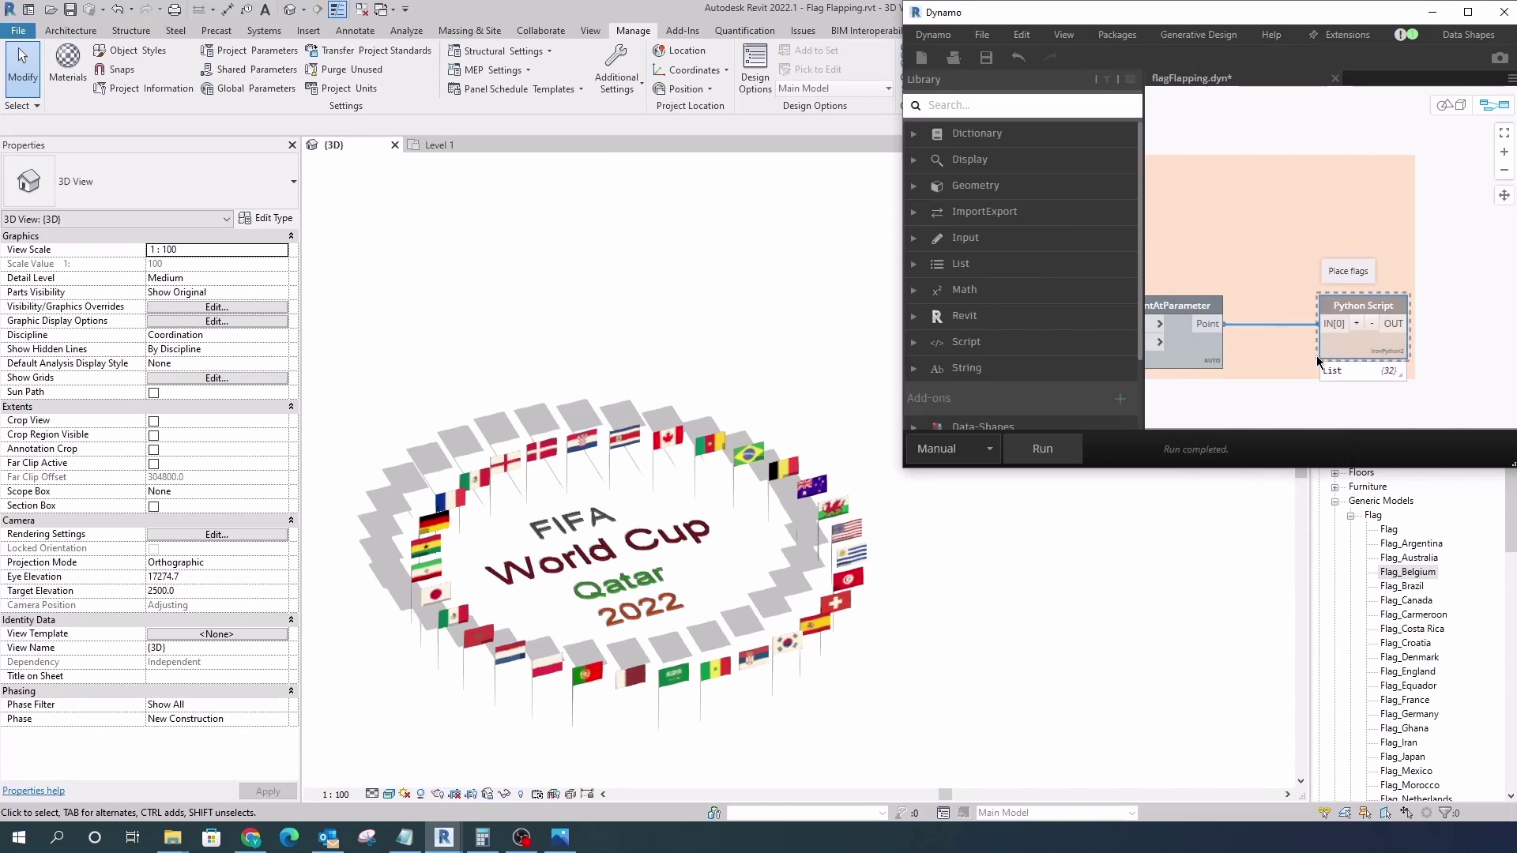
pyautogui.scroll(-3, 1343, 316)
pyautogui.scroll(4, 1264, 237)
pyautogui.moveTo(1343, 395); pyautogui.dragTo(1422, 306, button='middle')
pyautogui.scroll(2, 1422, 306)
pyautogui.rightClick(1405, 246)
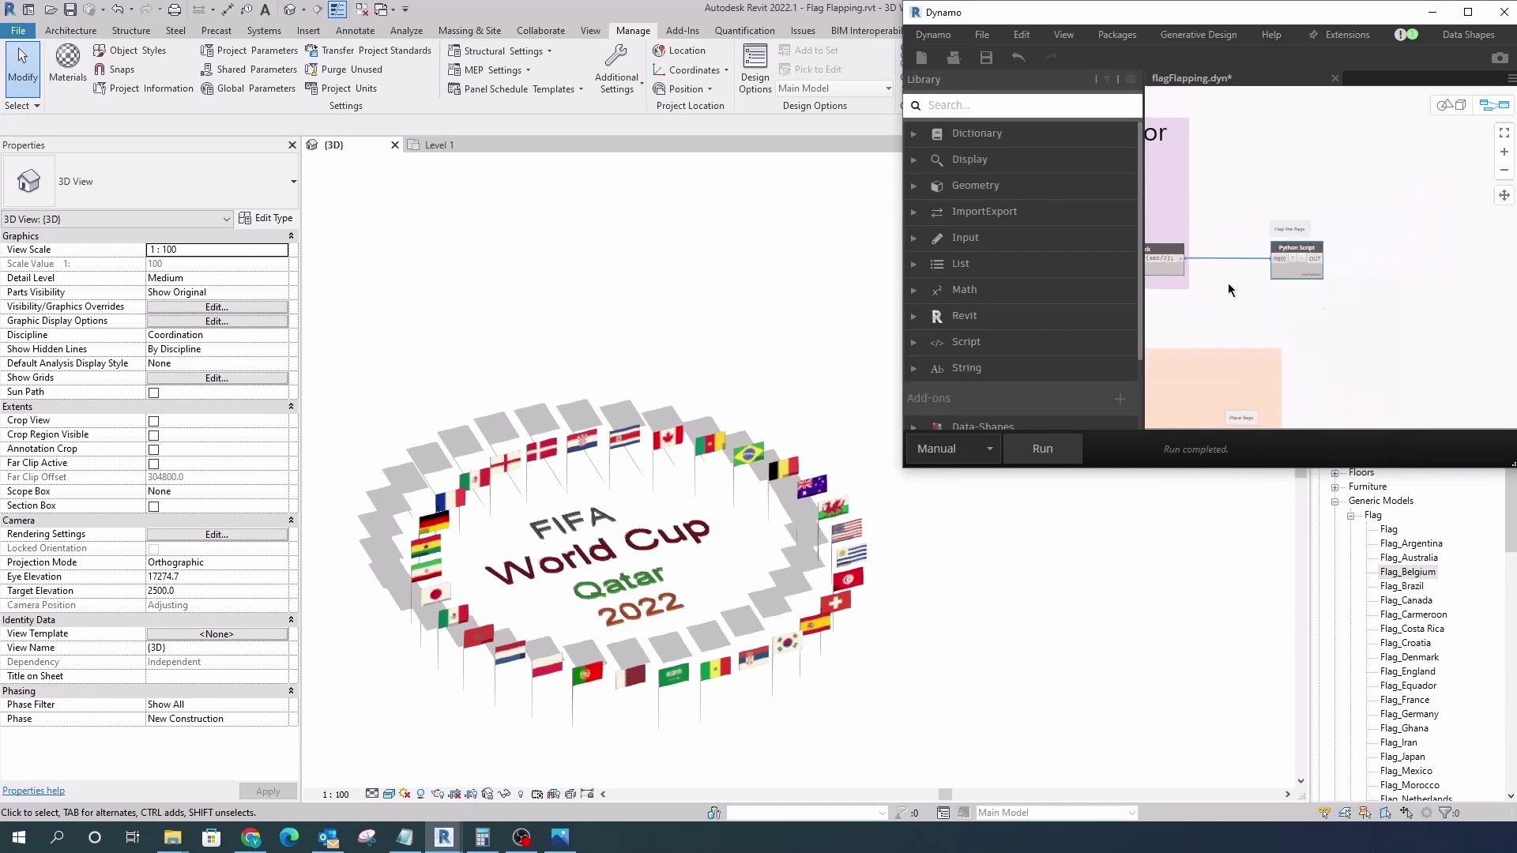
# - Open the Flap the flags Python script and enlarge its editor window
pyautogui.doubleClick(1263, 273)
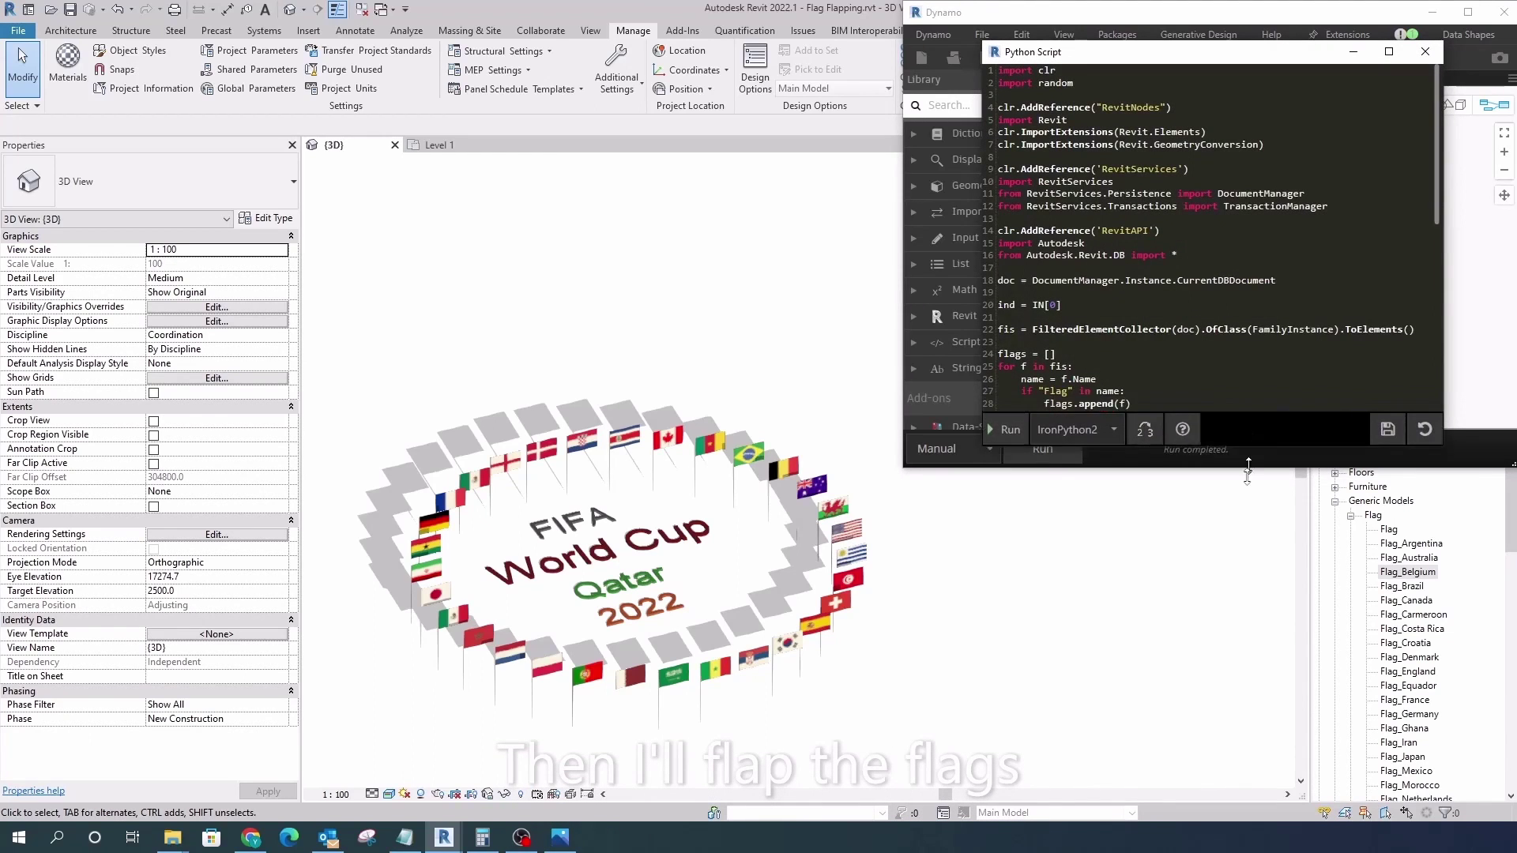
pyautogui.moveTo(1261, 429); pyautogui.dragTo(1263, 760)
pyautogui.moveTo(980, 566); pyautogui.dragTo(865, 566)
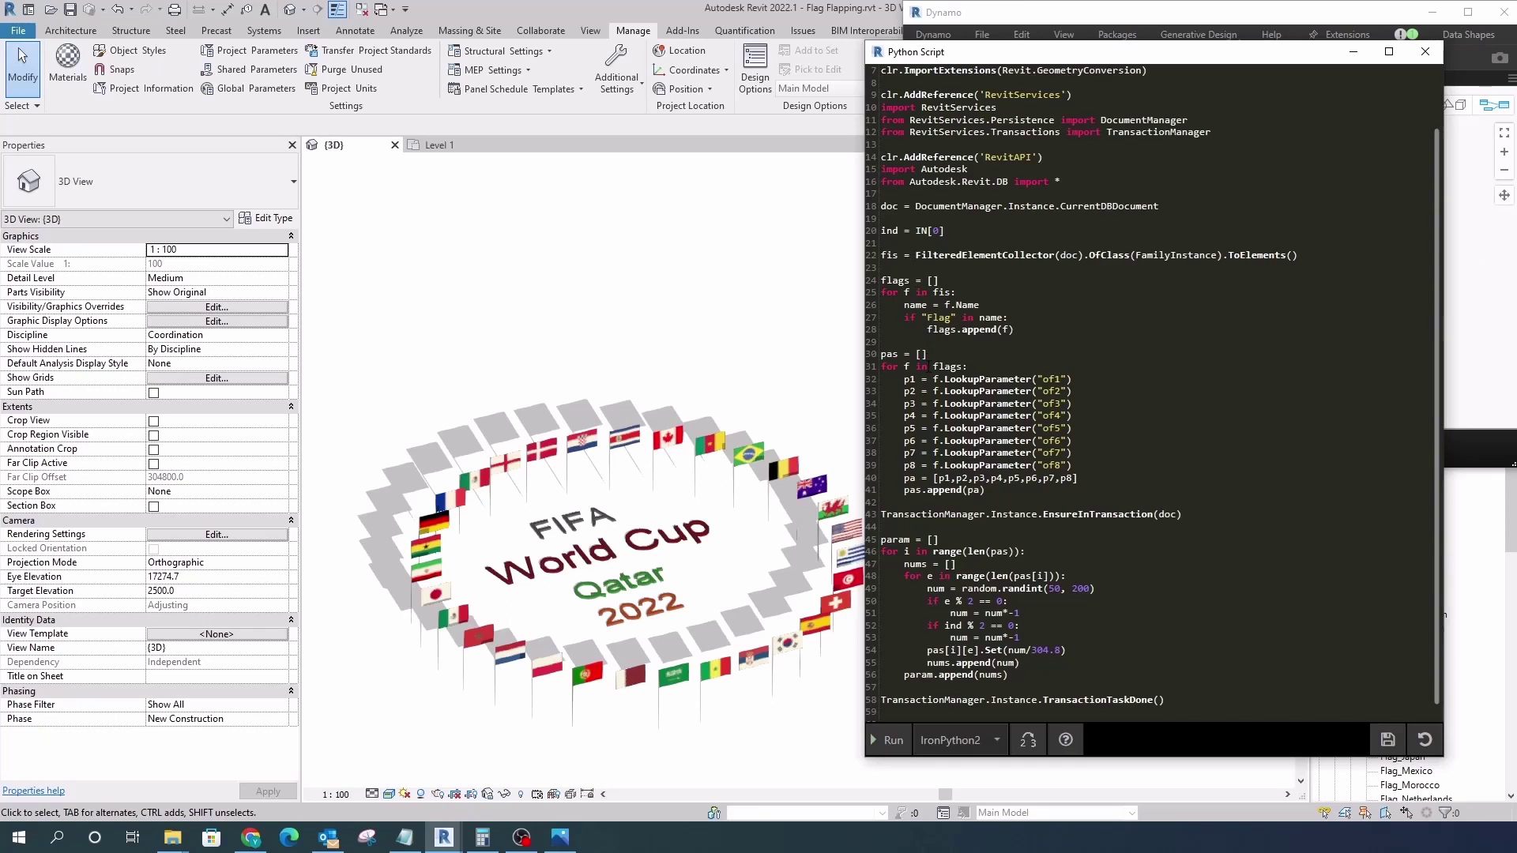
pyautogui.scroll(-1, 966, 492)
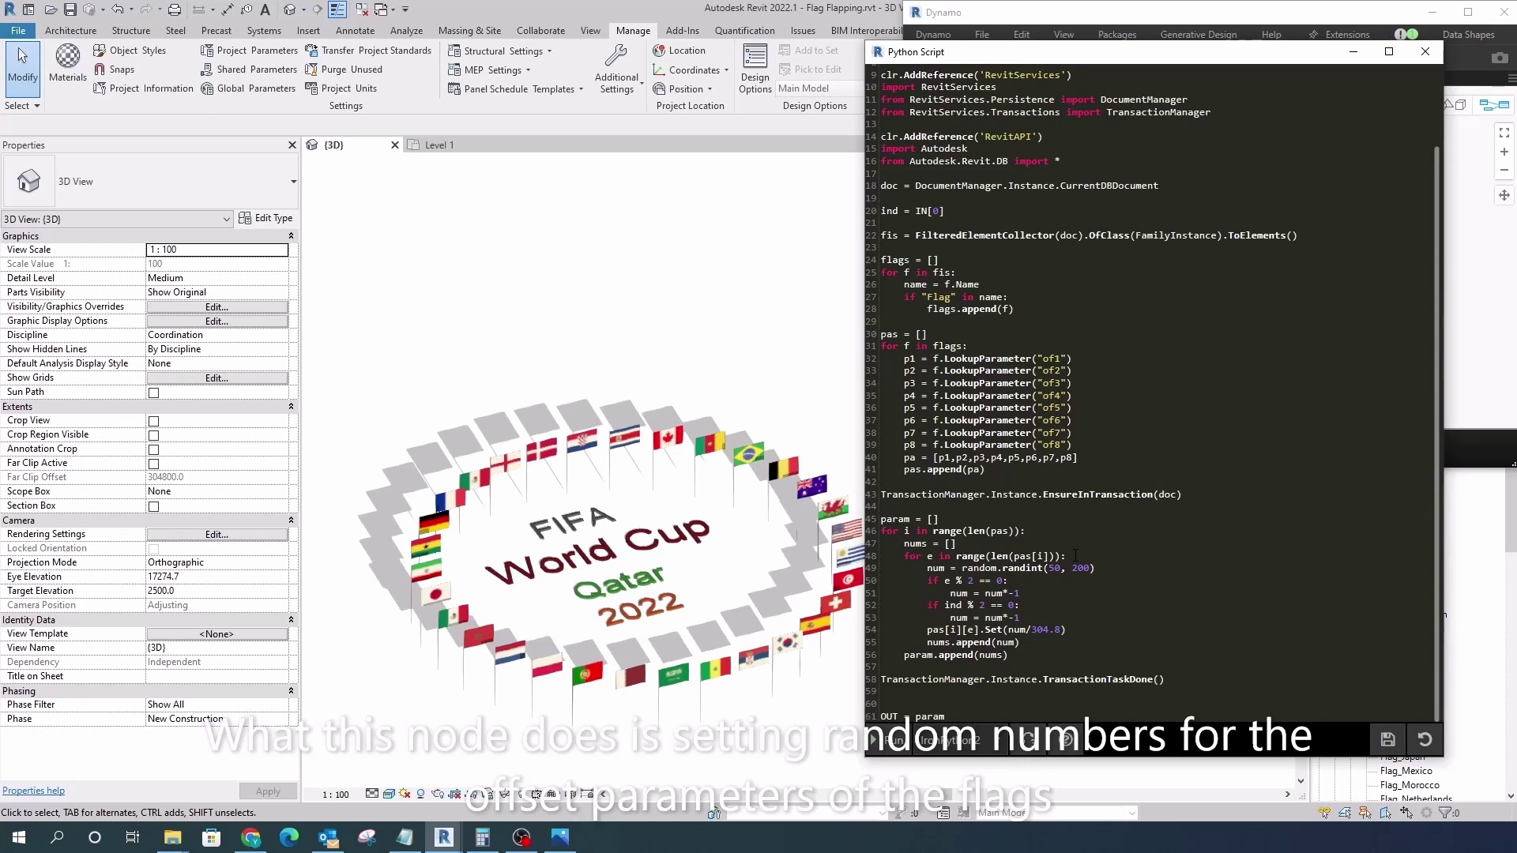
# - Add rn = random.randint(-1,1) and multiply both negation lines by rn
pyautogui.press('Return')
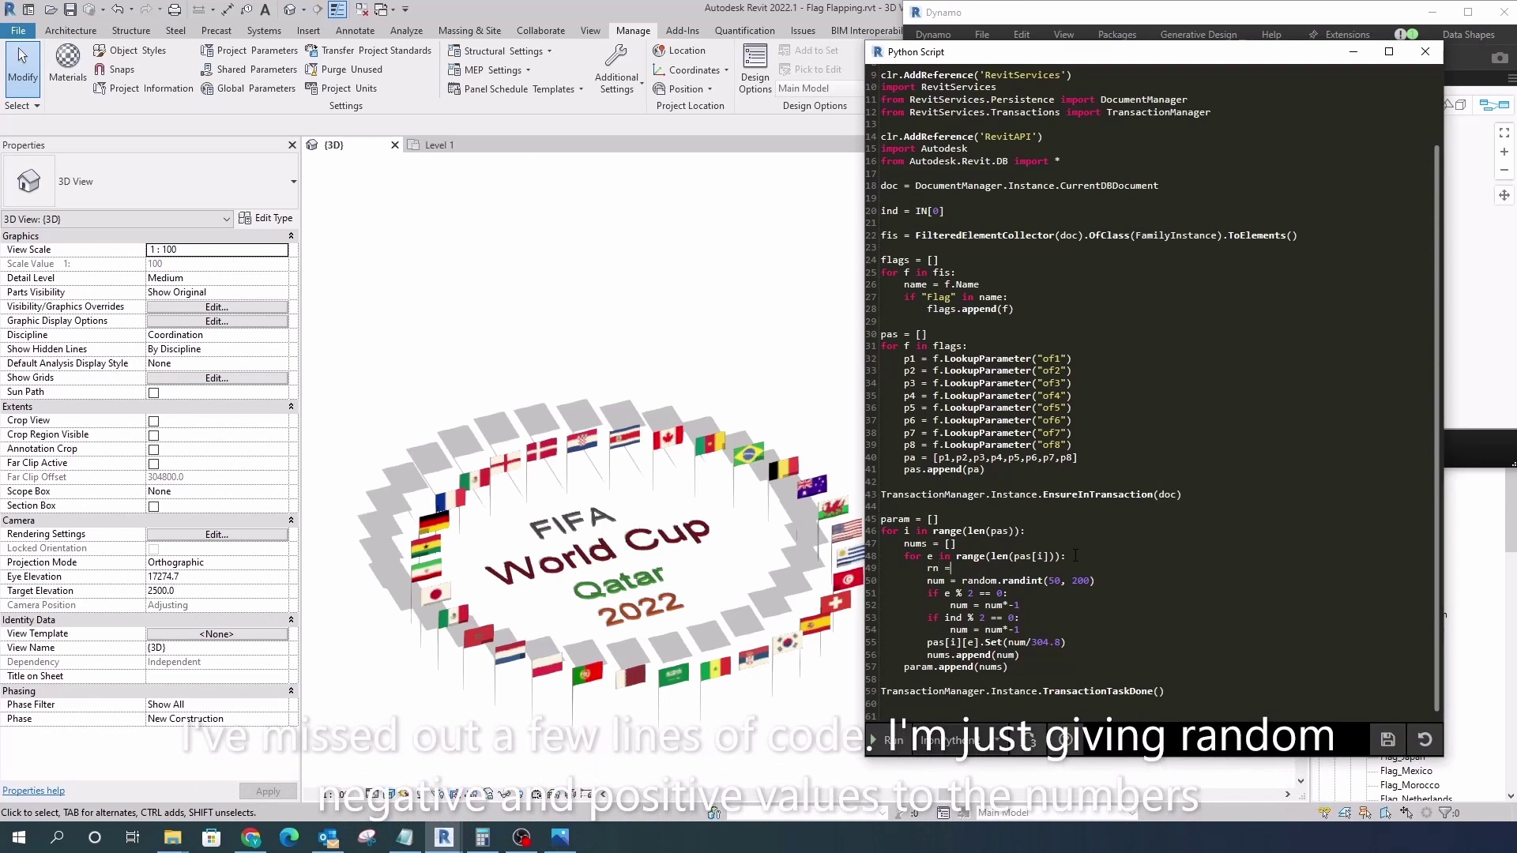
pyautogui.write('rn = random')
pyautogui.write('.randi')
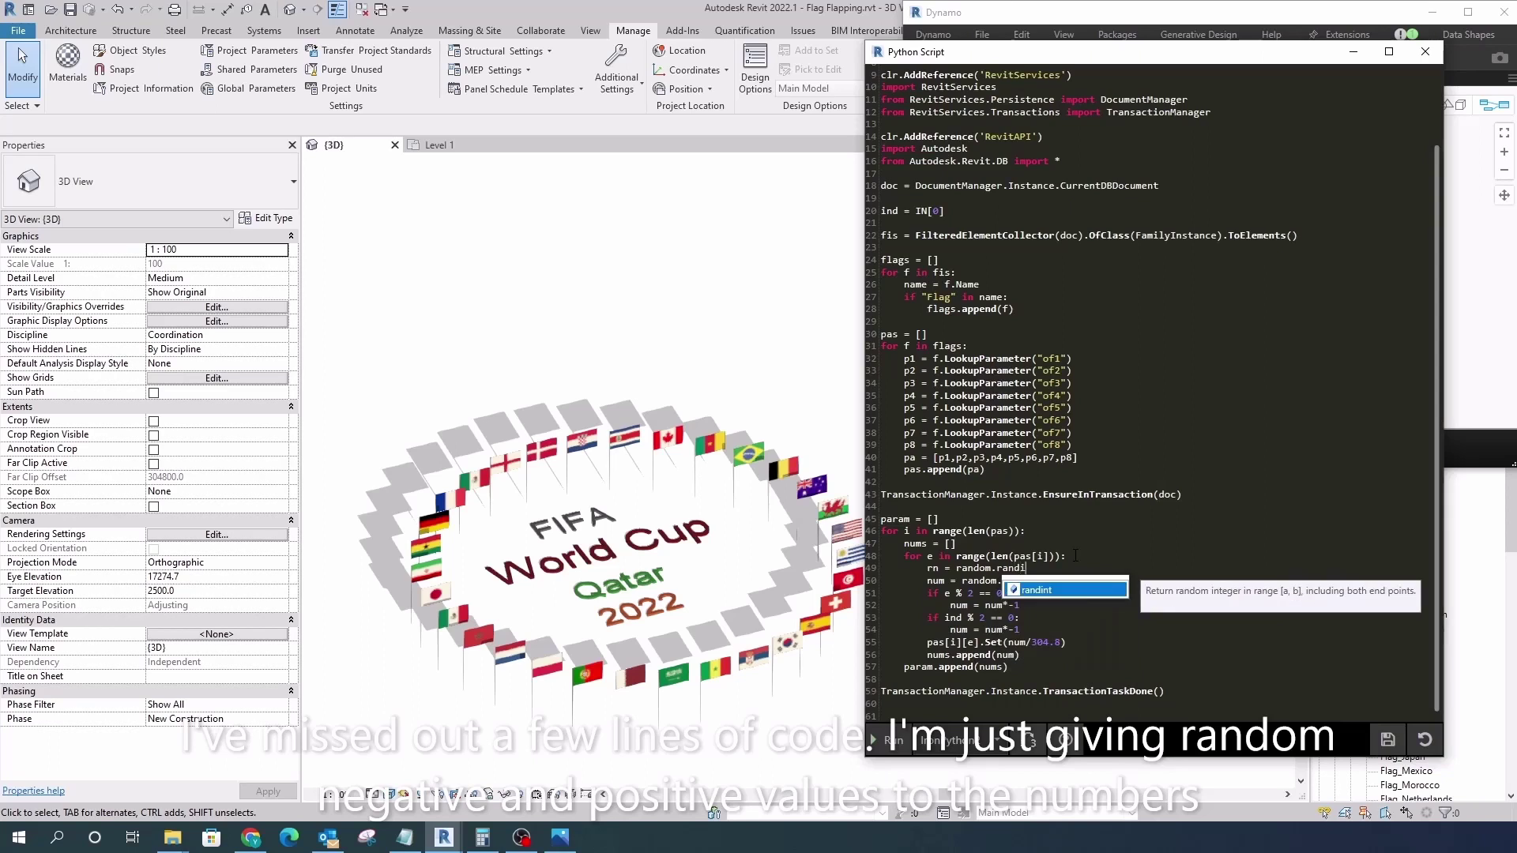
pyautogui.press('Return')
pyautogui.write('()')
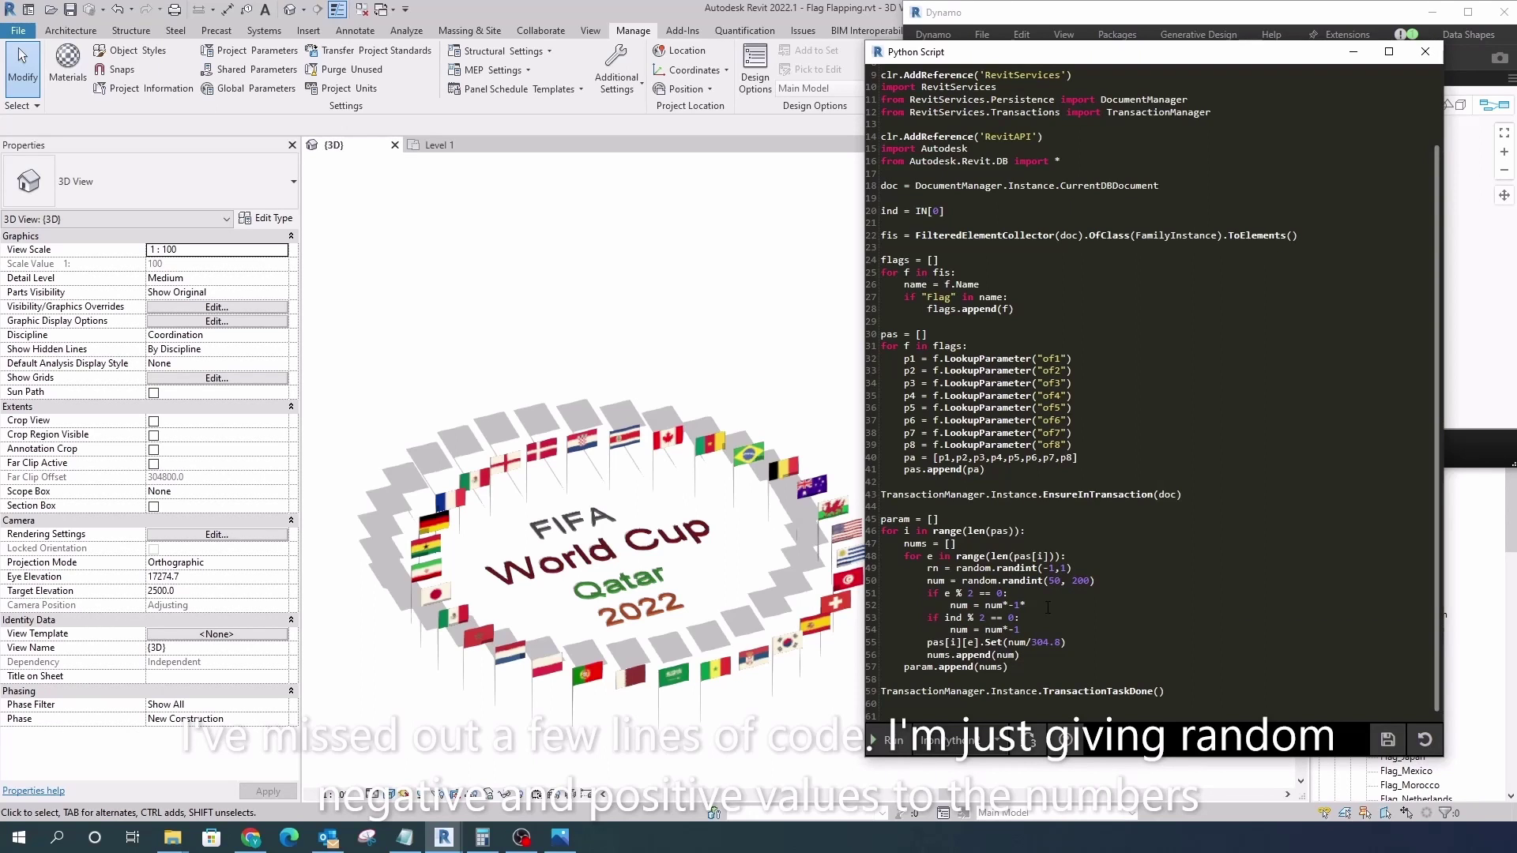
pyautogui.write('rn')
pyautogui.click(1054, 630)
pyautogui.write('*rn')
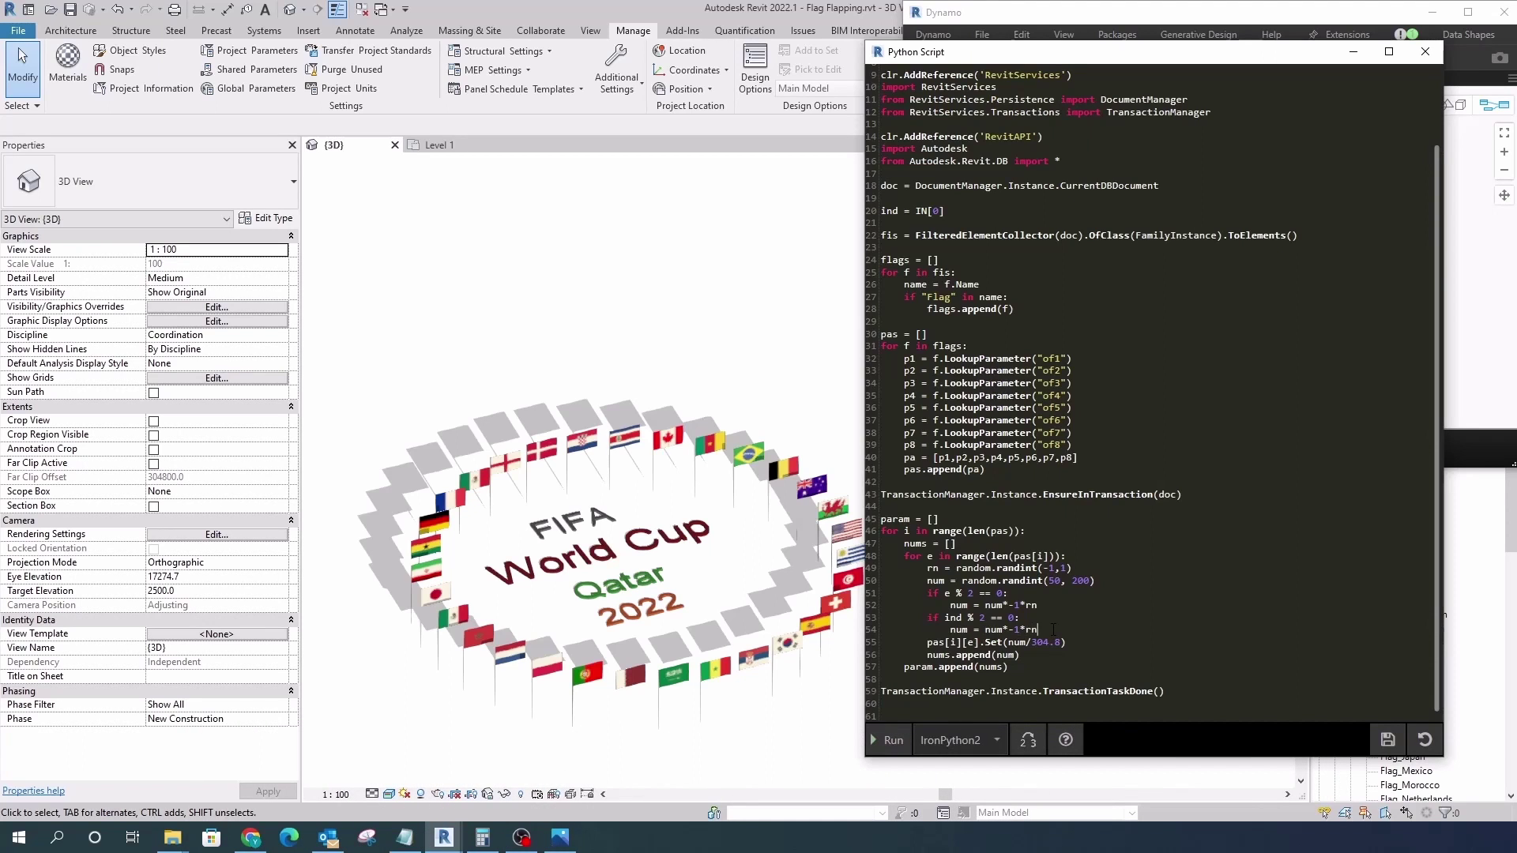
pyautogui.scroll(-1, 1144, 628)
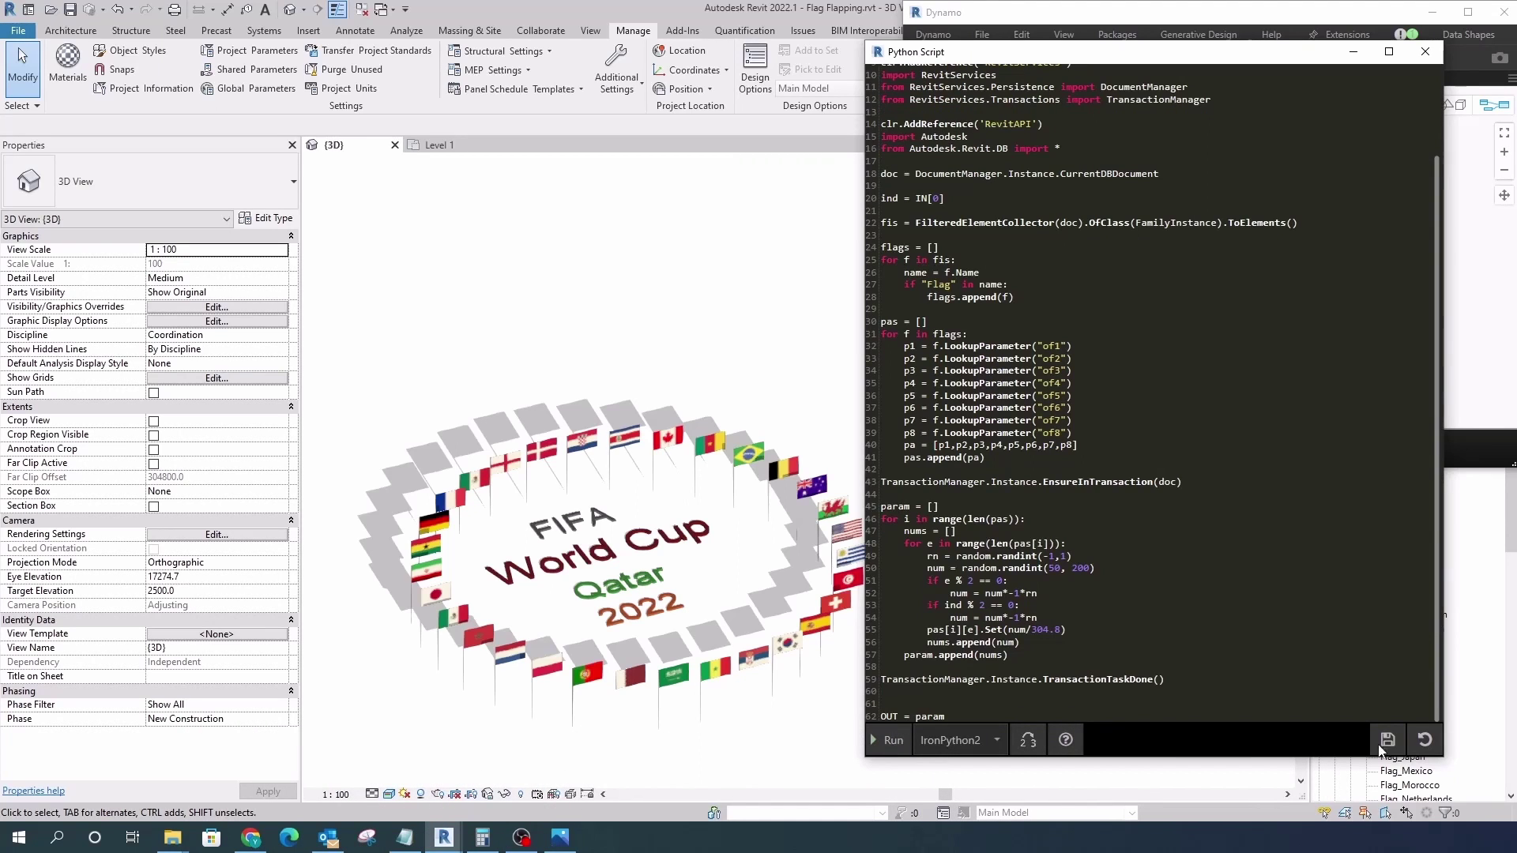
pyautogui.click(1426, 52)
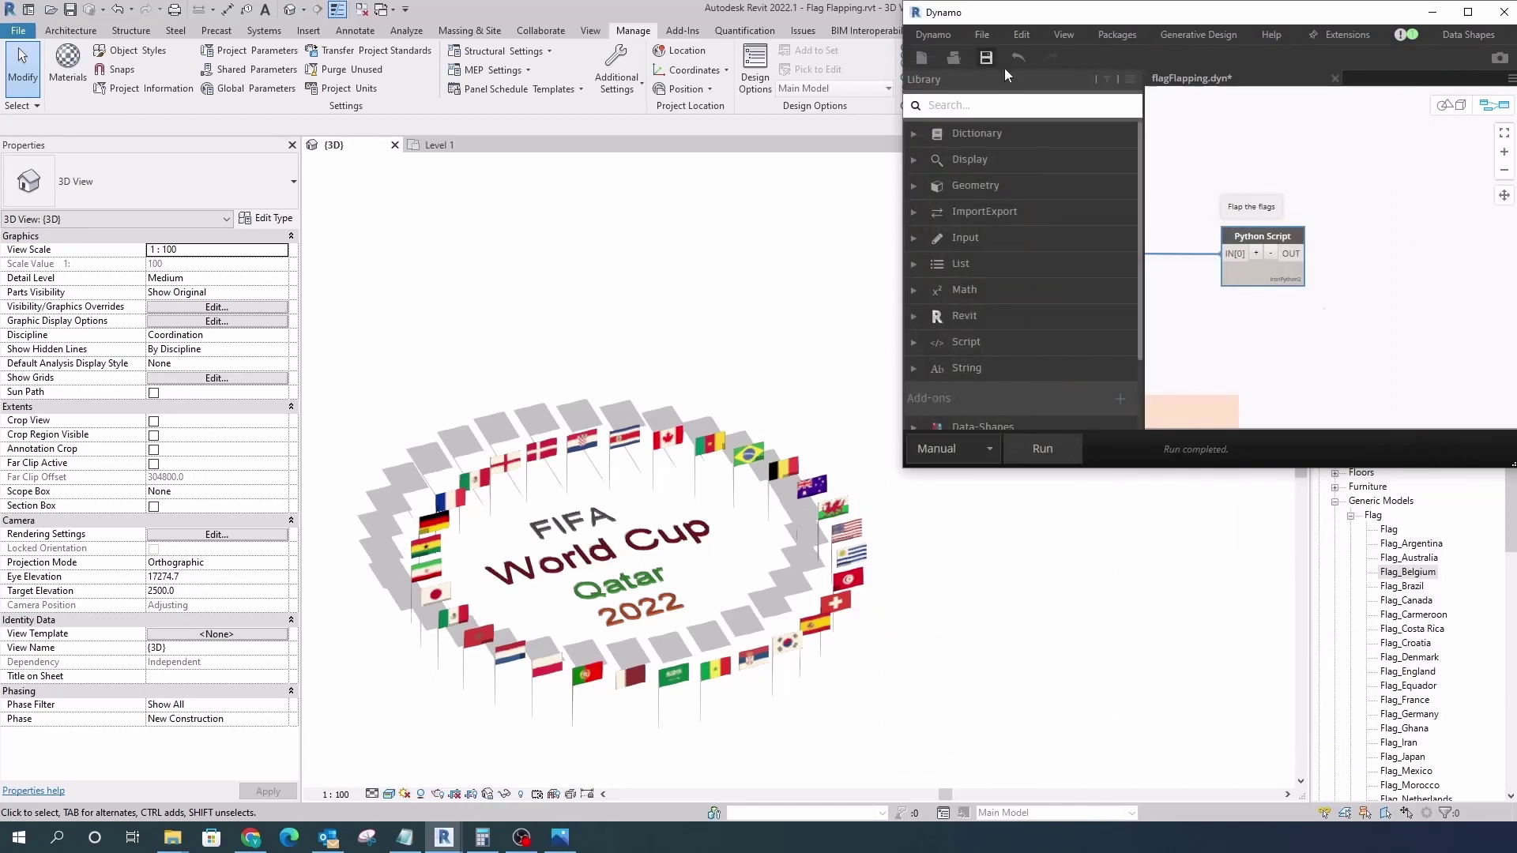
# - Run the graph Periodic every 2000ms to flap the flags, then return to Manual
pyautogui.click(989, 448)
pyautogui.click(948, 531)
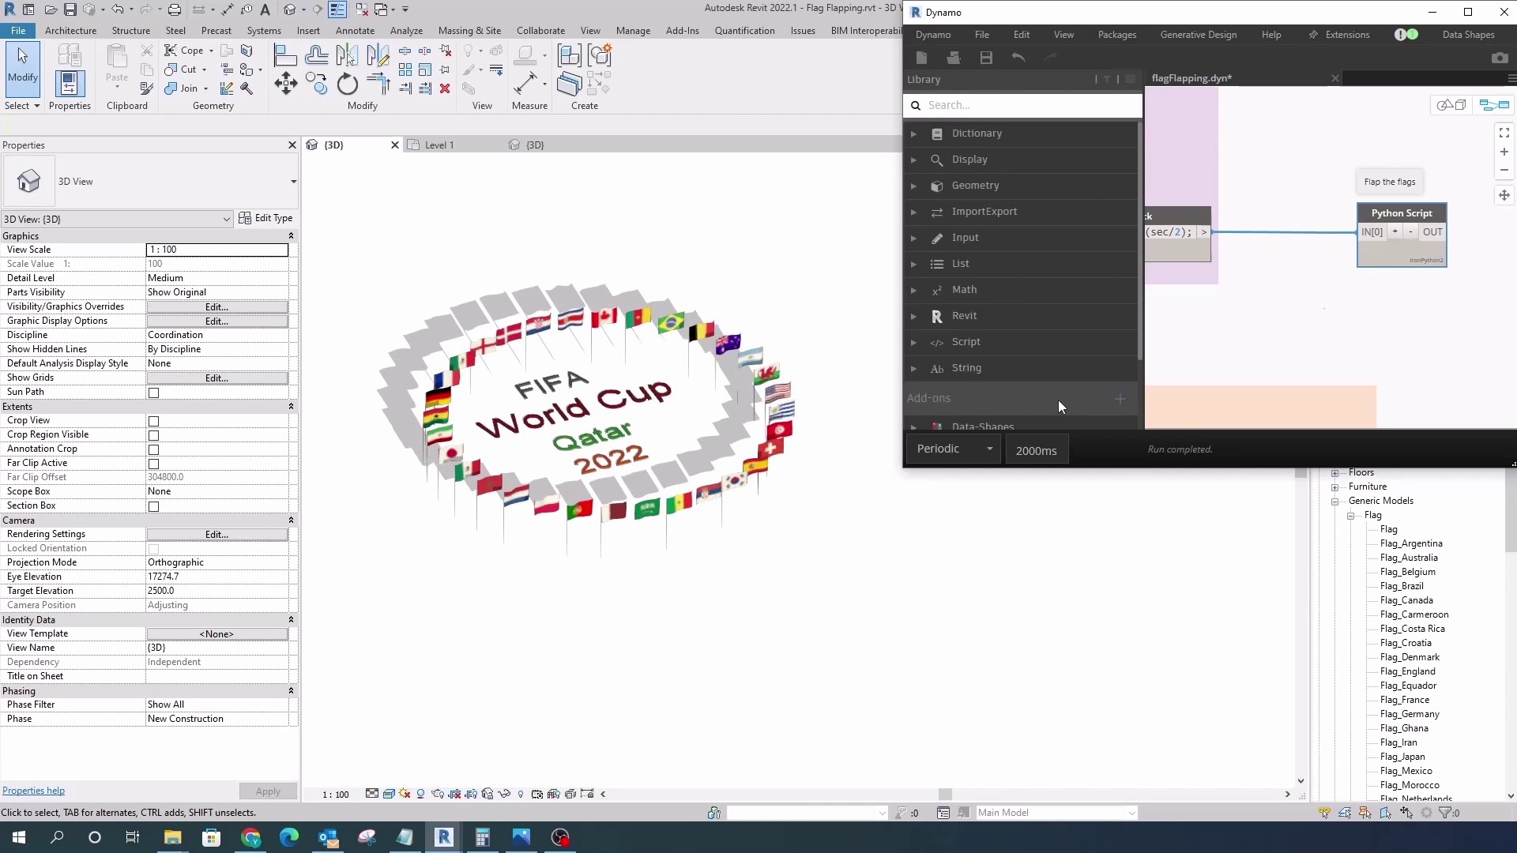
pyautogui.click(954, 448)
pyautogui.click(942, 486)
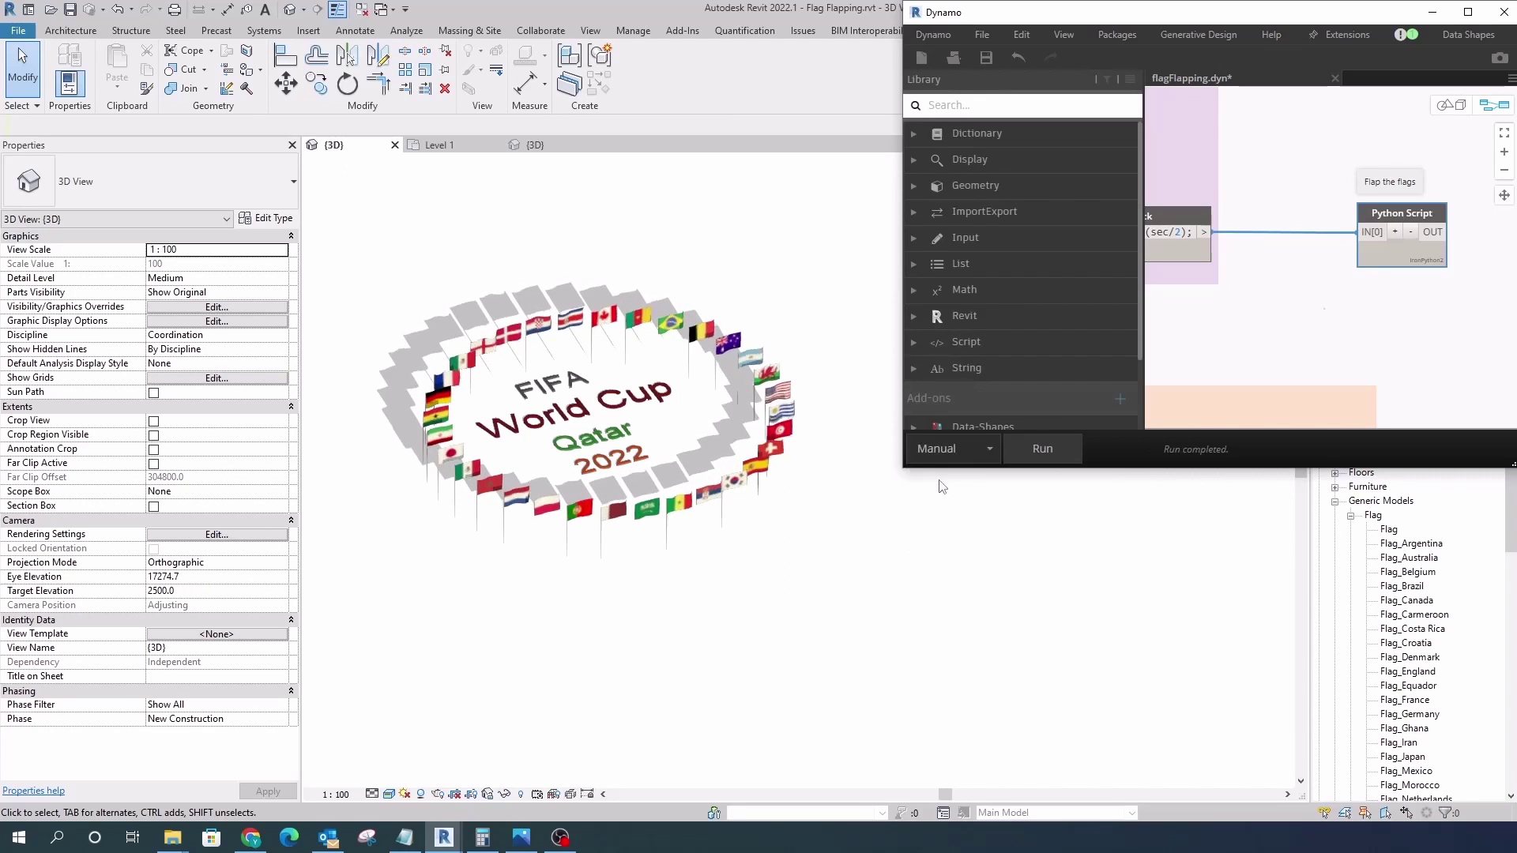